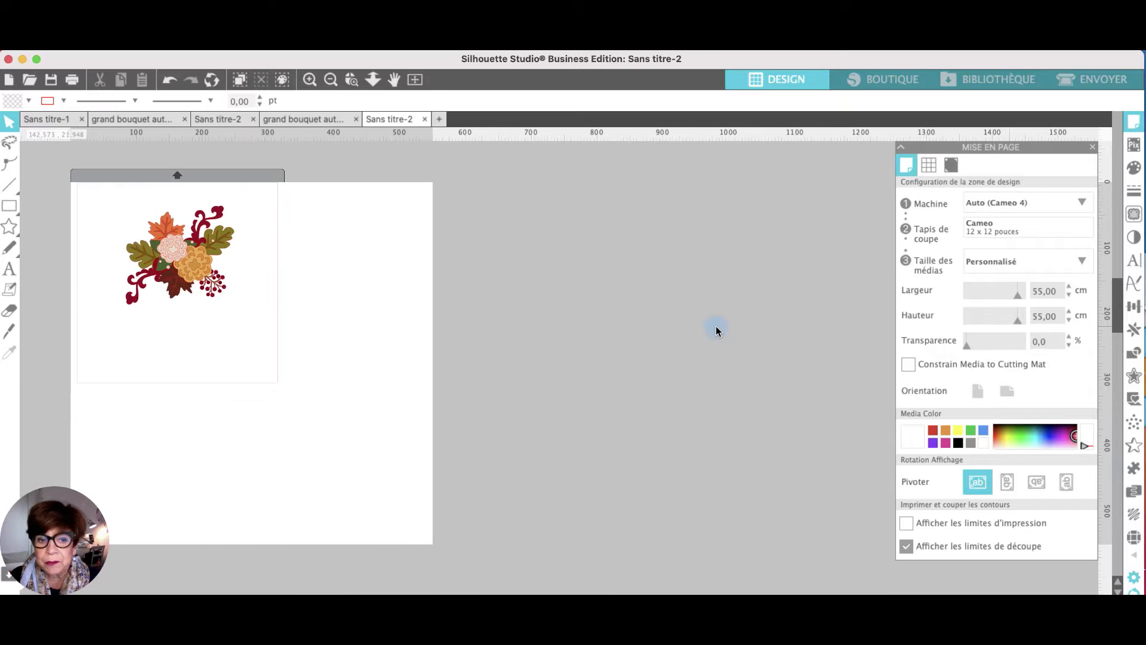
- Undo the recent page size changes
{"action": "scroll", "coordinate": [716, 331], "scroll_direction": "left", "scroll_amount": 2}
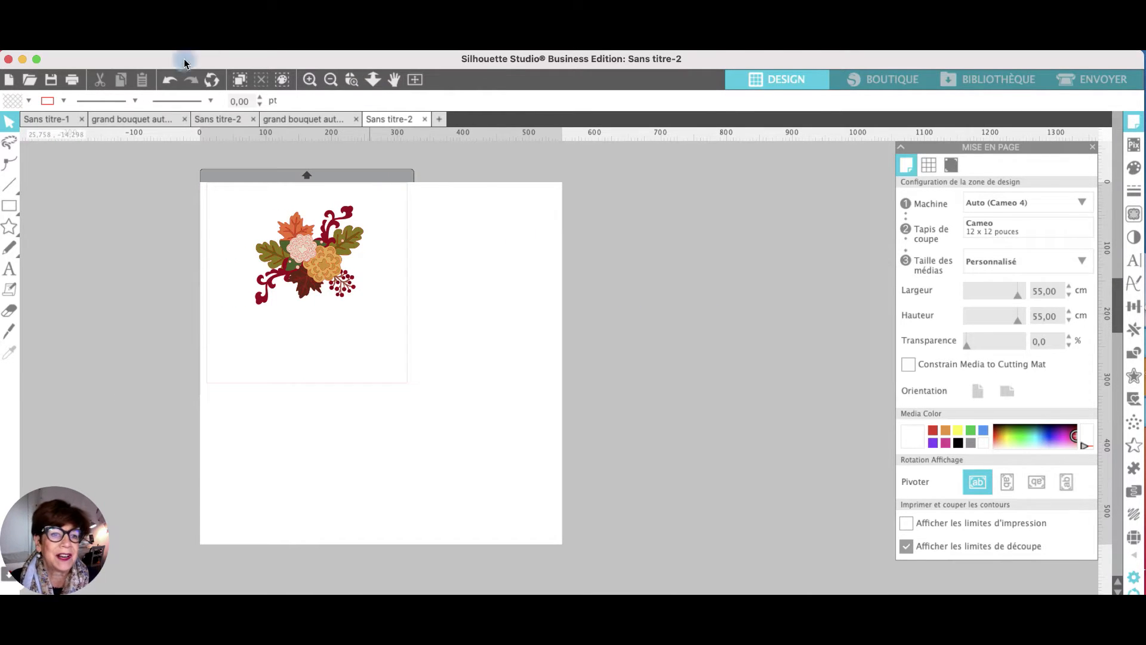
{"action": "left_click", "coordinate": [172, 80]}
{"action": "left_click", "coordinate": [172, 83]}
{"action": "left_click", "coordinate": [172, 81]}
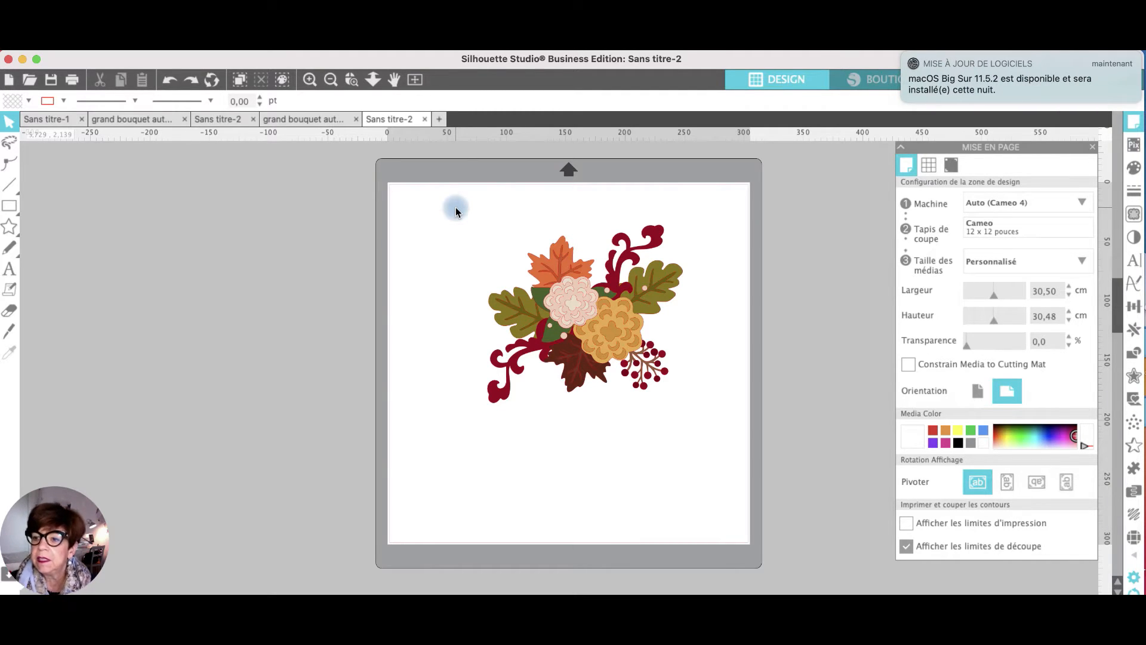
- Open the details of the macOS update notification and close the software update window
{"action": "mouse_move", "coordinate": [1108, 66]}
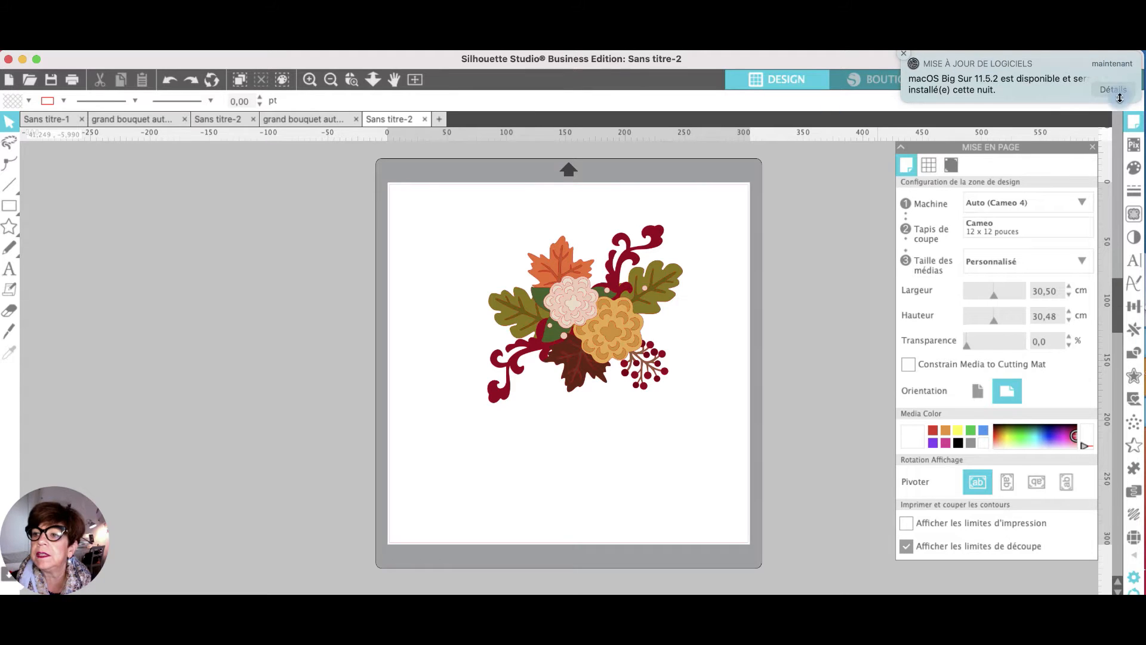
{"action": "left_click", "coordinate": [1114, 96]}
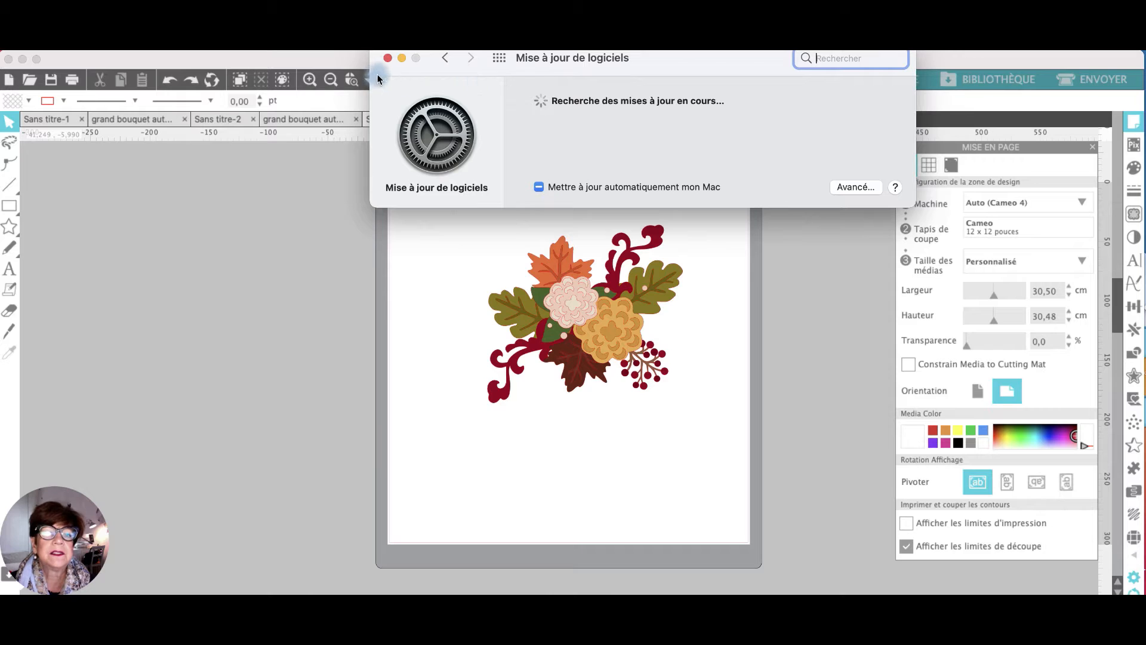
{"action": "left_click", "coordinate": [387, 58]}
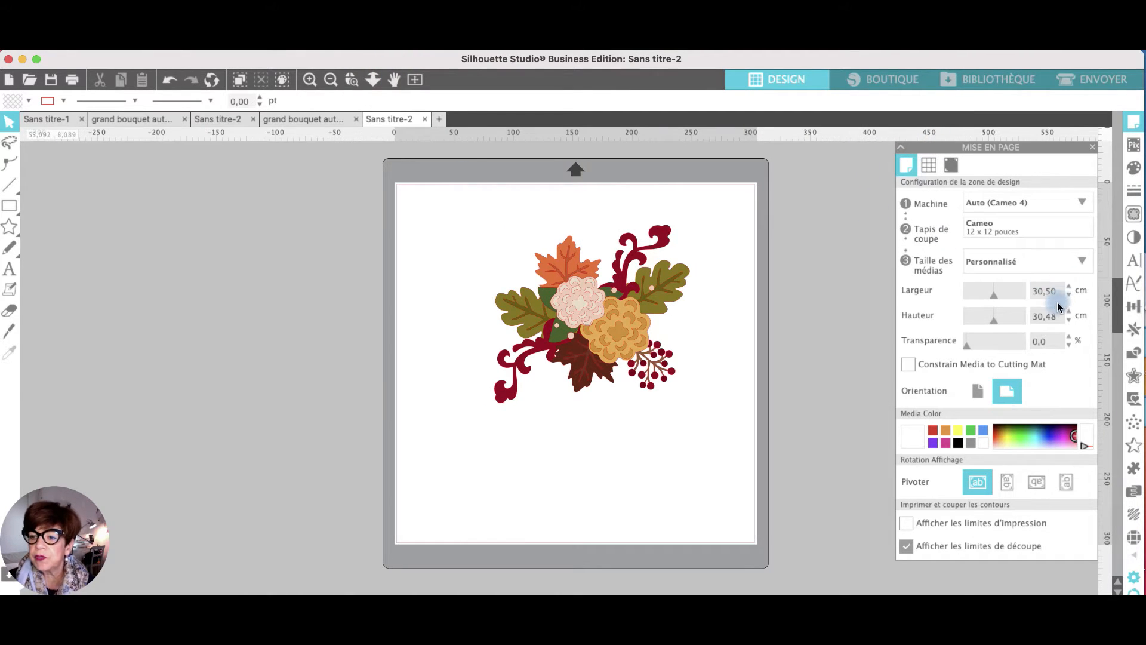
- Set the page to a custom size 55 cm wide and 55 cm high
{"action": "left_click", "coordinate": [1057, 291]}
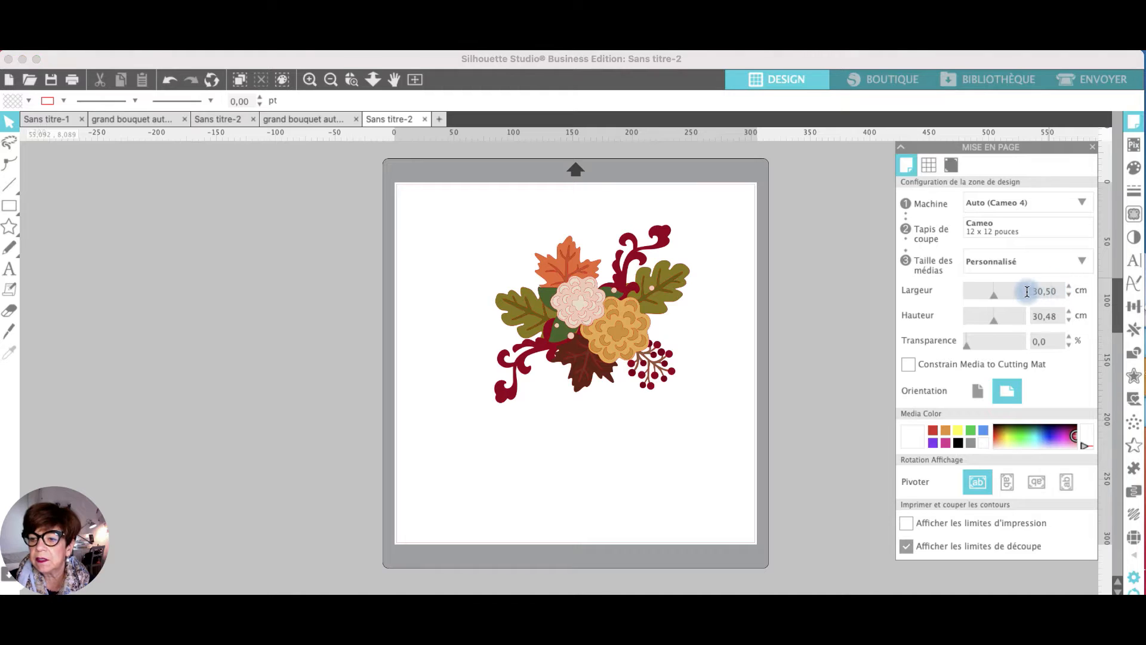
{"action": "double_click", "coordinate": [1026, 292]}
{"action": "type", "text": "55"}
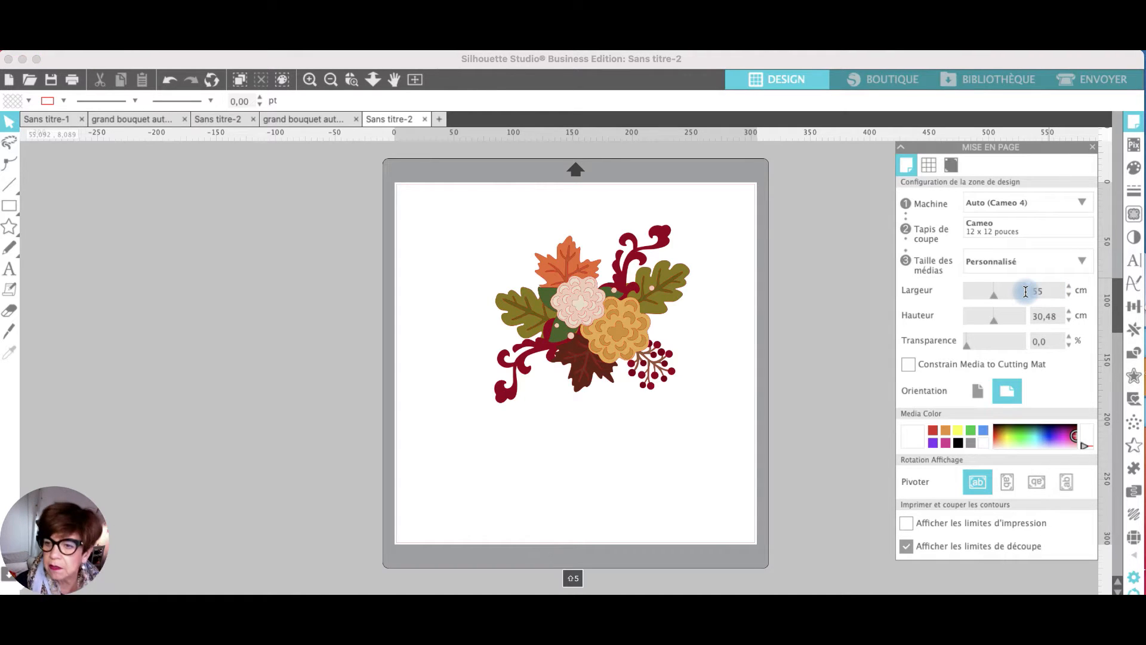
{"action": "left_click", "coordinate": [1057, 316]}
{"action": "double_click", "coordinate": [1023, 318]}
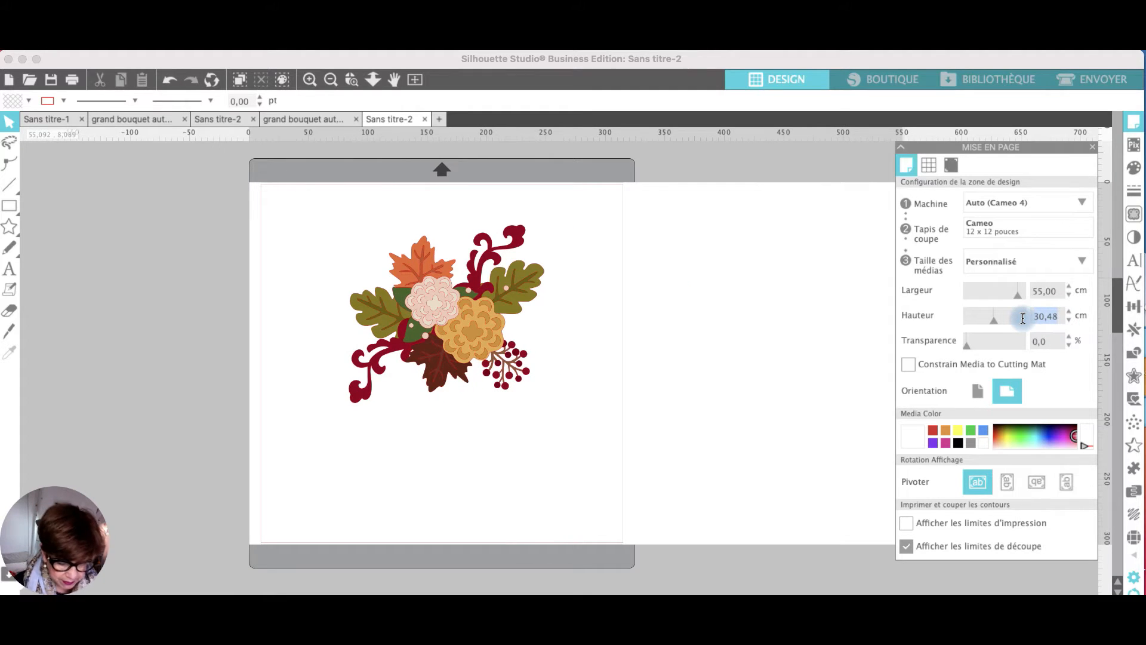
{"action": "type", "text": "55"}
{"action": "key", "text": "Return"}
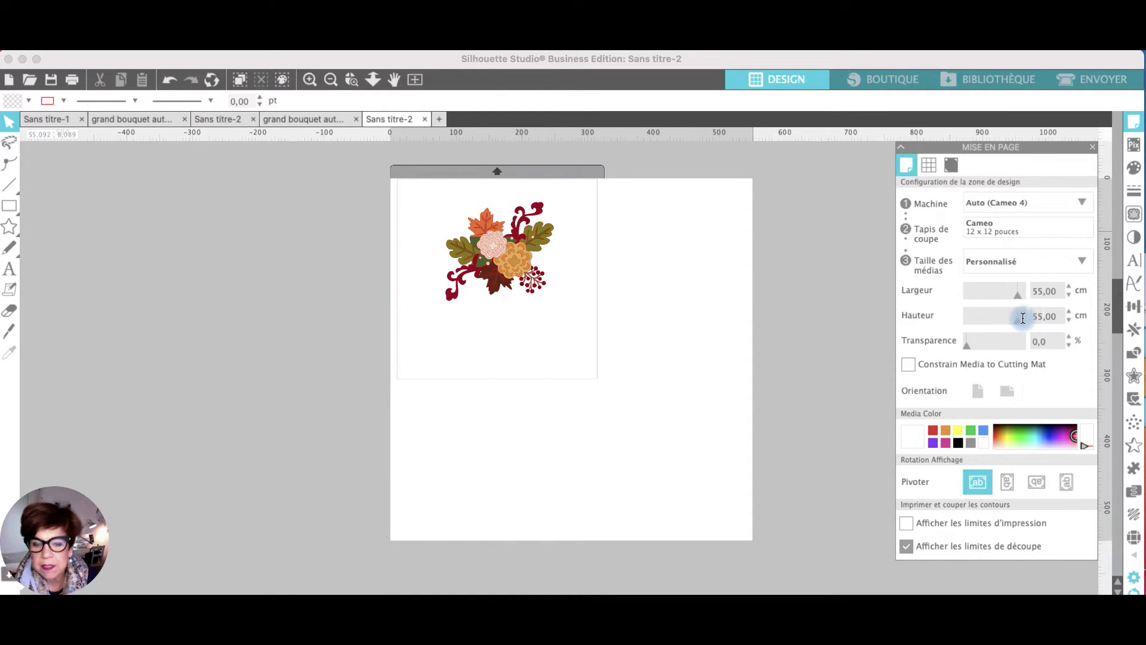
- Enlarge the bouquet proportionally to about 53.5 × 48.7 cm and position it within the page
{"action": "left_click", "coordinate": [491, 270]}
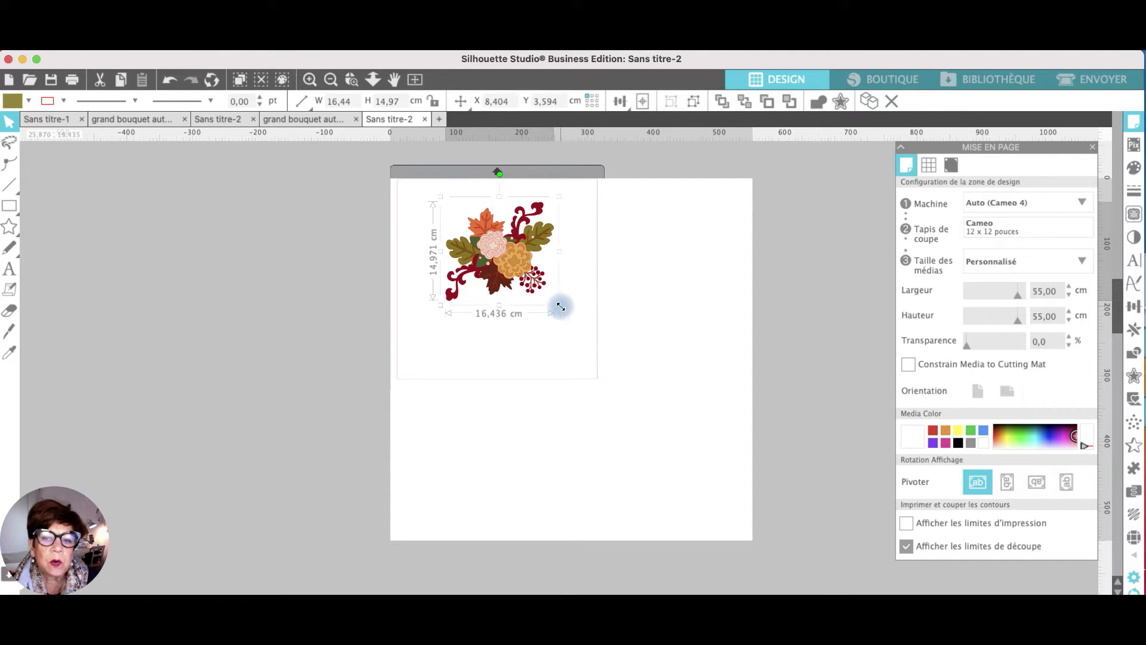
{"action": "left_click_drag", "start_coordinate": [560, 309], "coordinate": [746, 591]}
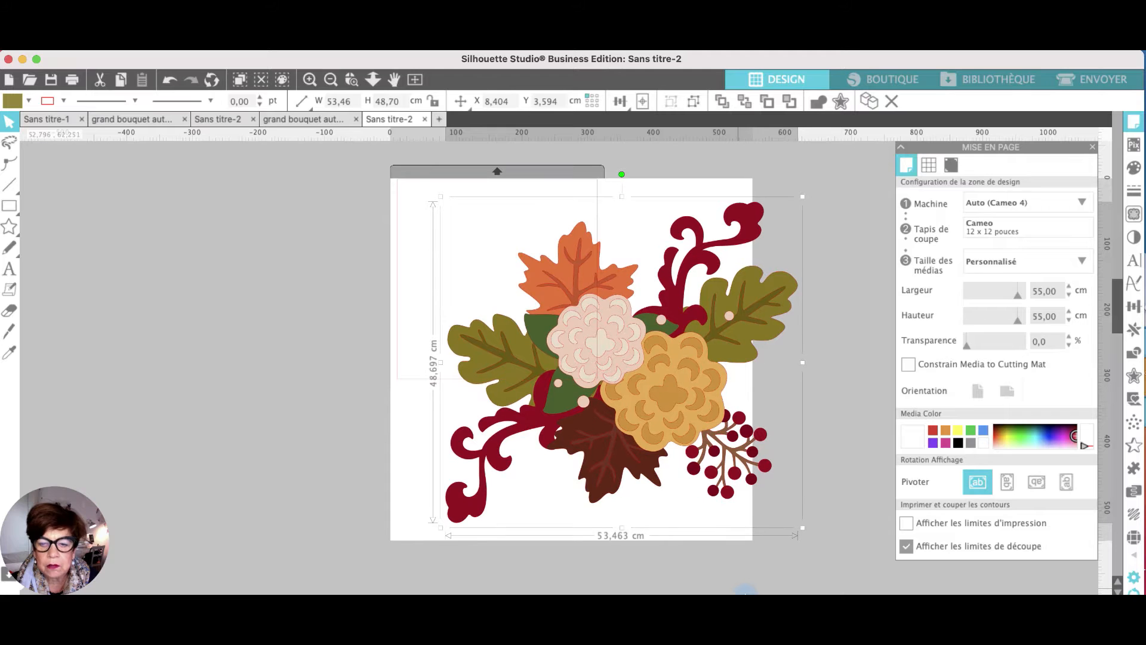
{"action": "left_click_drag", "start_coordinate": [659, 376], "coordinate": [636, 380]}
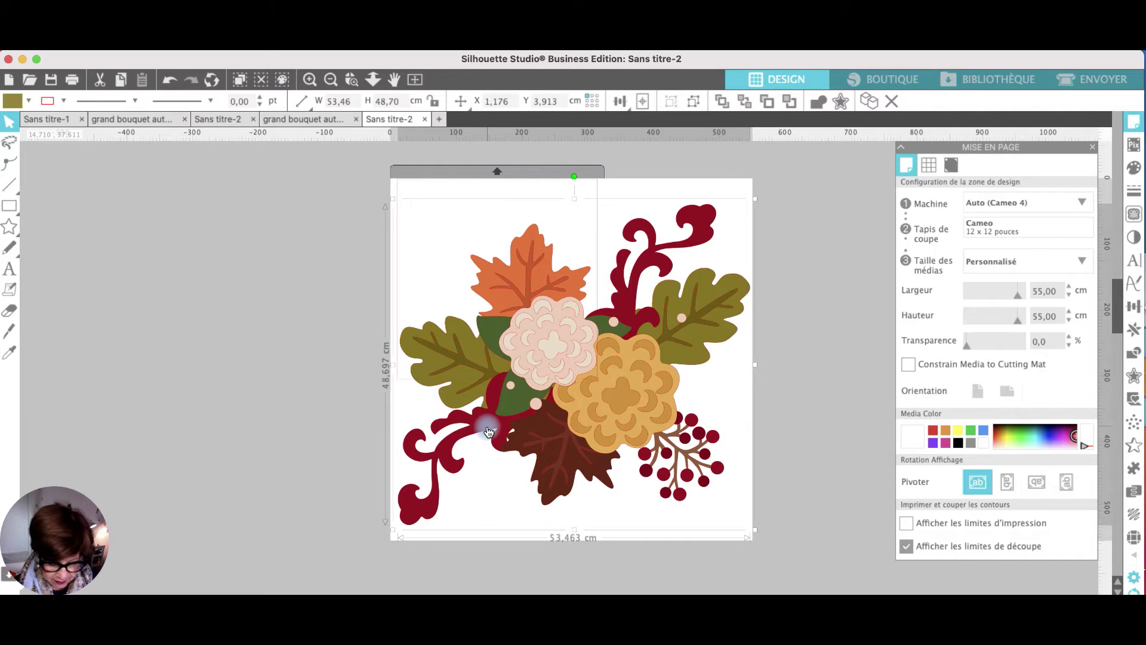
- Duplicate the bouquet and place the copy outside the page, beside the original
{"action": "key", "text": "super+d"}
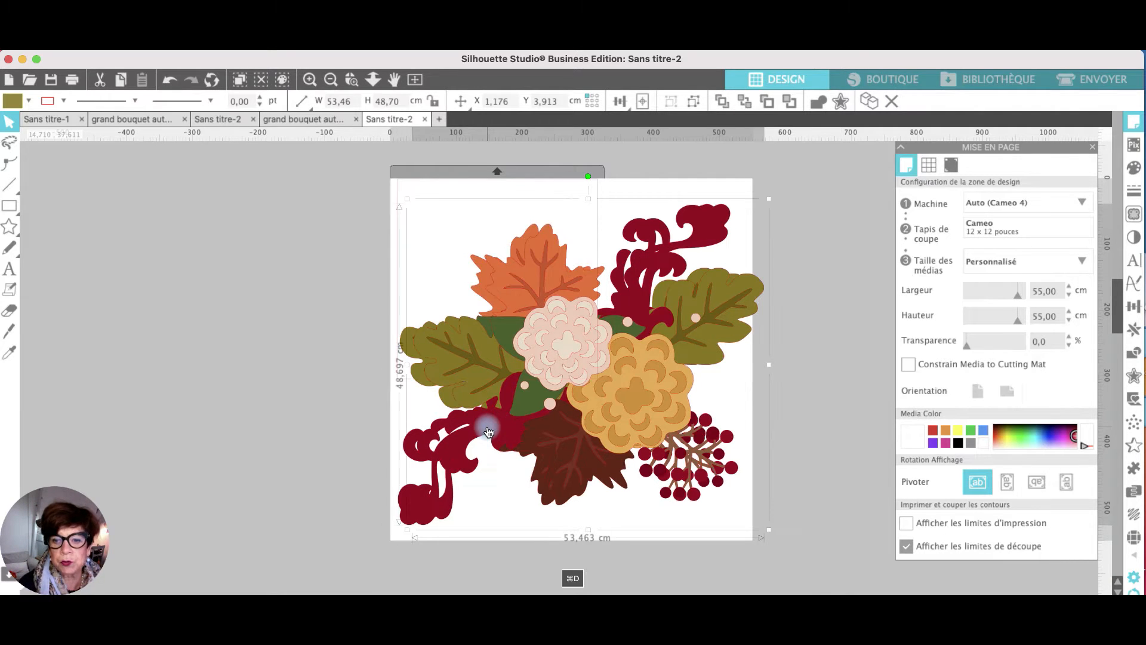
{"action": "scroll", "coordinate": [488, 431], "scroll_direction": "down", "scroll_amount": 5}
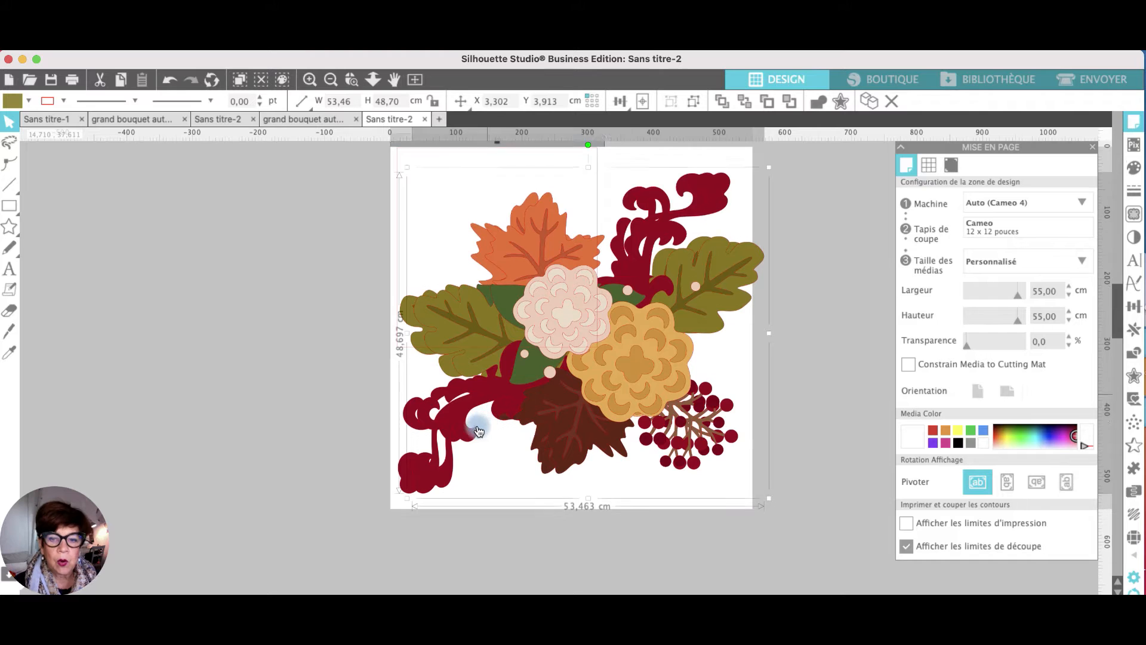
{"action": "scroll", "coordinate": [493, 404], "scroll_direction": "up", "scroll_amount": 3}
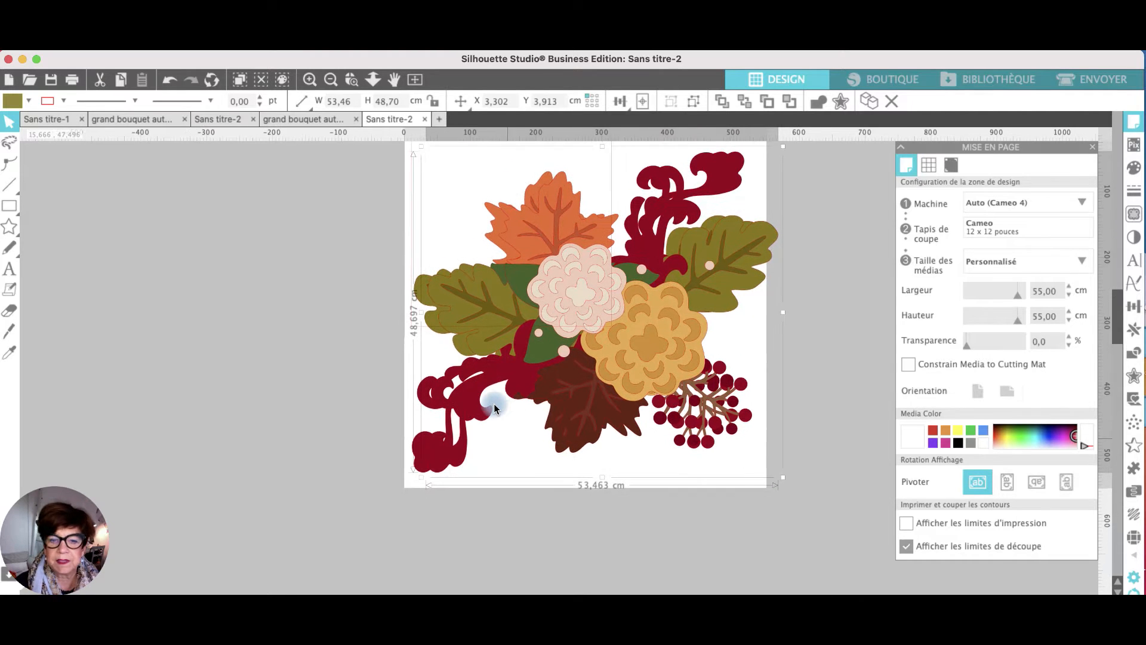
{"action": "left_click_drag", "start_coordinate": [569, 316], "coordinate": [179, 302]}
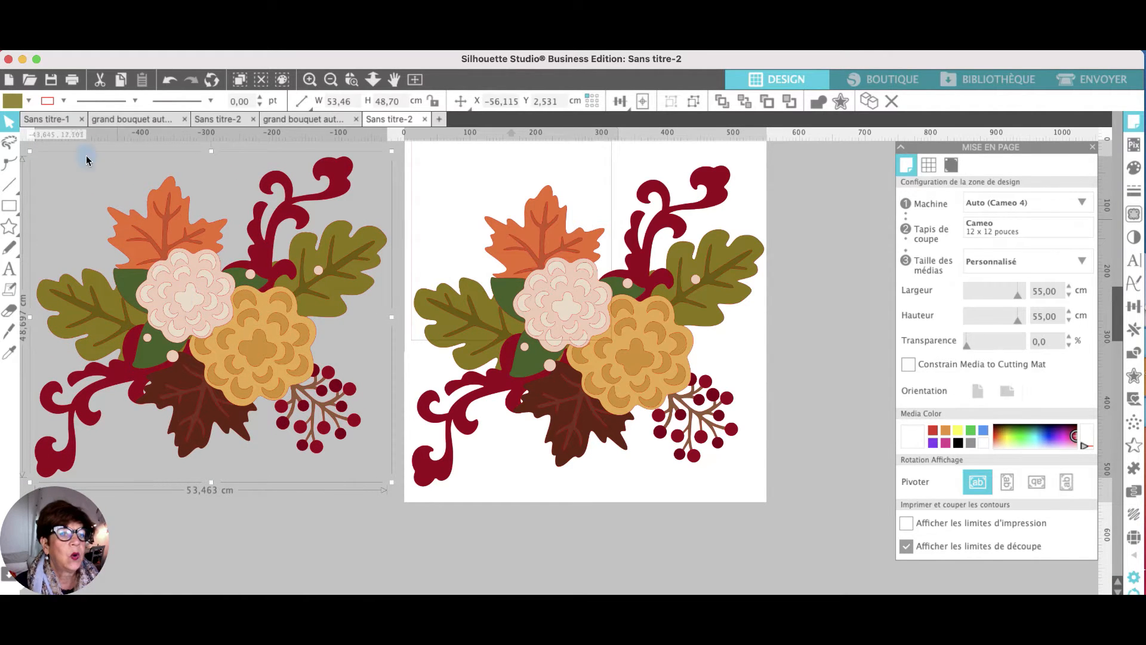
- Remove the fill colour from the bouquet copy and weld its shapes into a single outline
{"action": "left_click", "coordinate": [29, 101]}
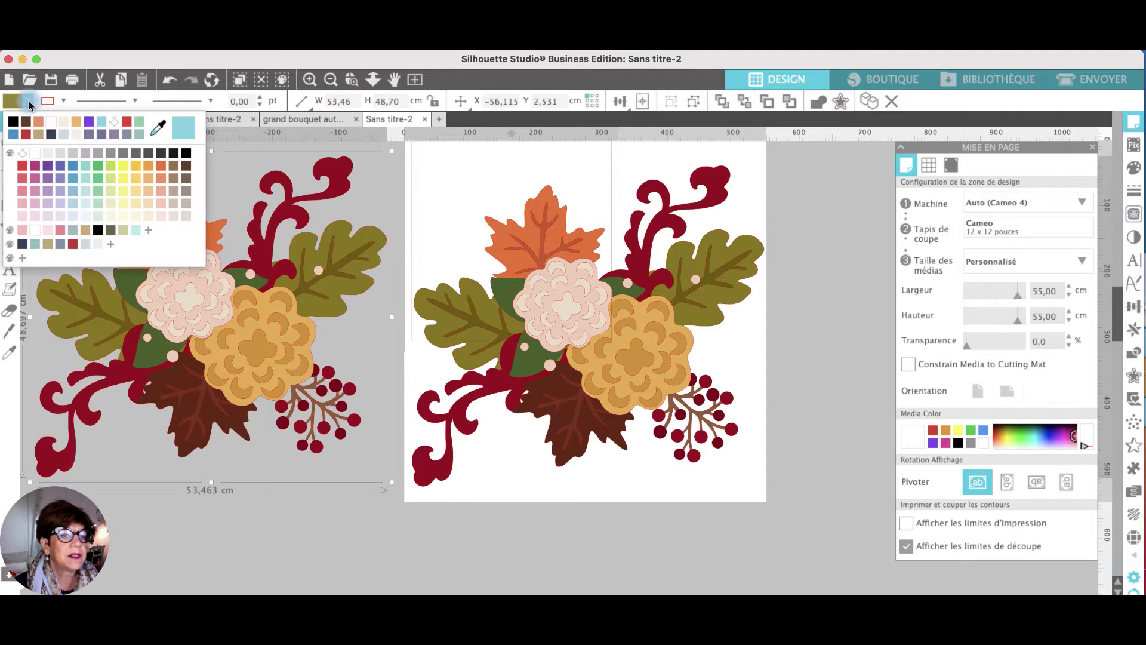
{"action": "left_click", "coordinate": [114, 123]}
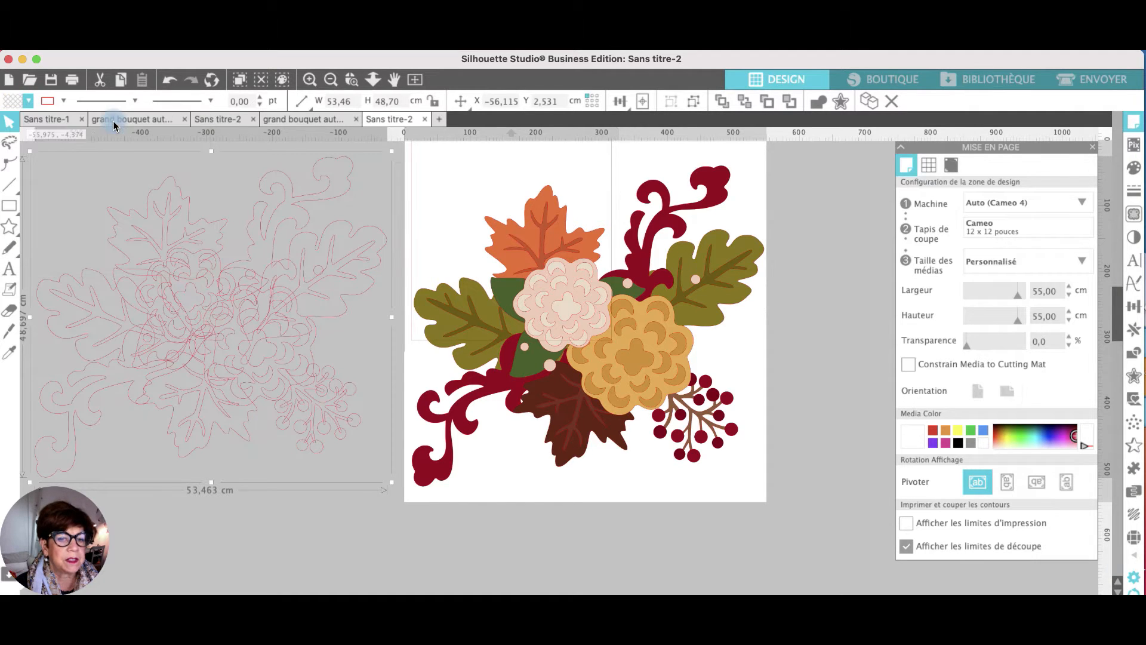
{"action": "left_click", "coordinate": [199, 291]}
{"action": "right_click", "coordinate": [200, 290]}
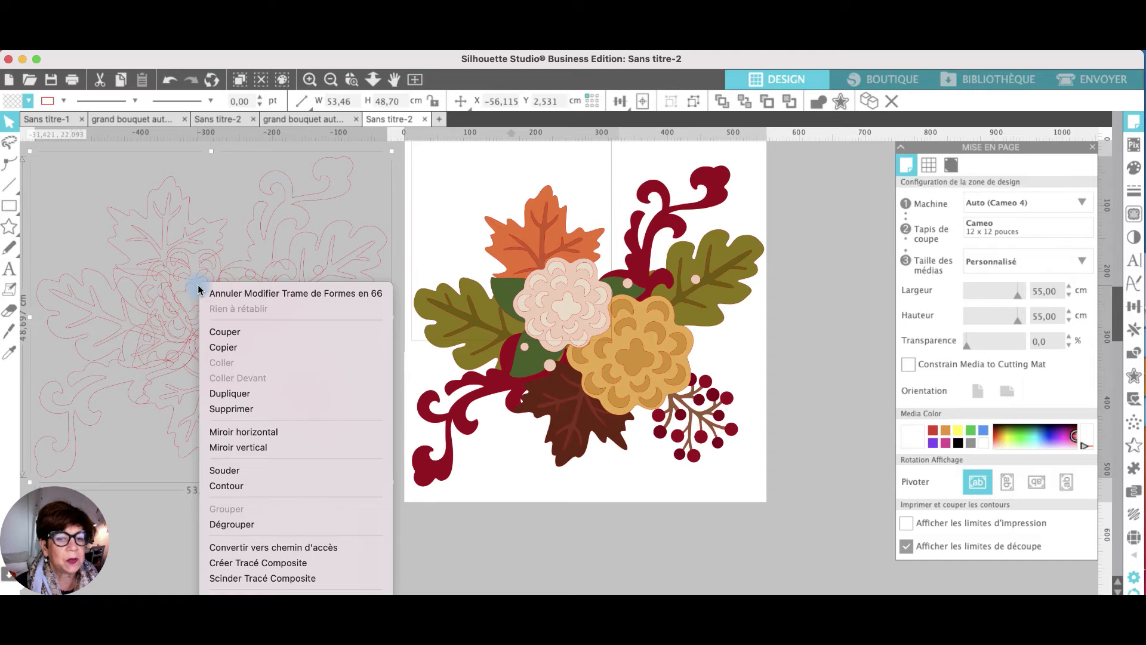
{"action": "left_click", "coordinate": [218, 471]}
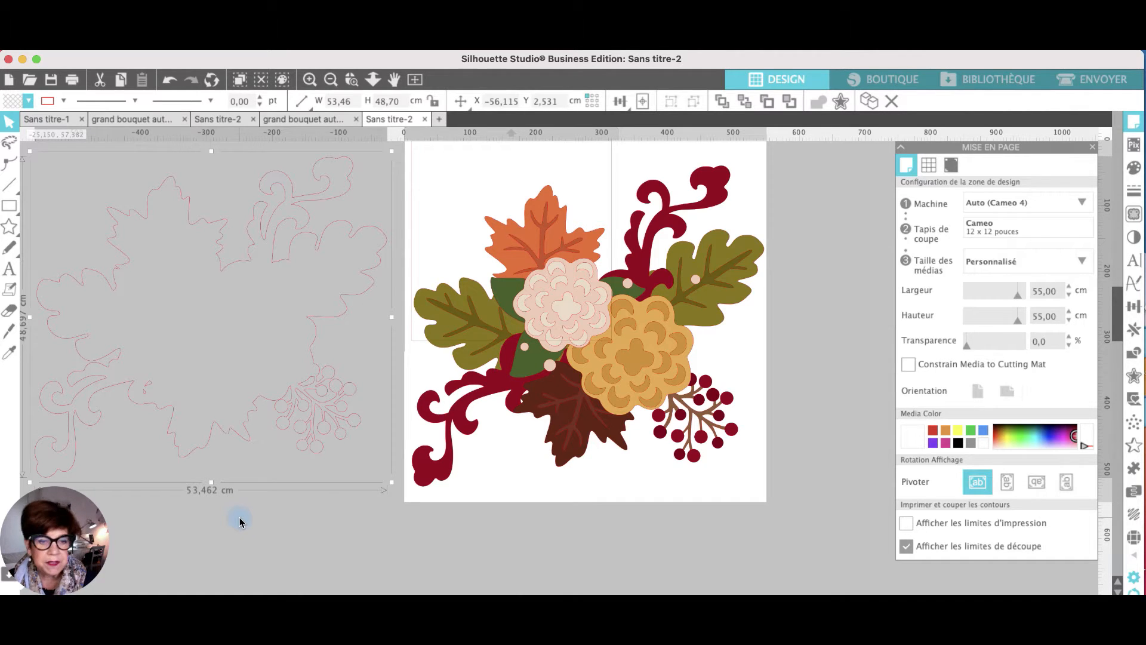
- Fill the welded silhouette with the dark red sampled from the original bouquet's lower flourish
{"action": "key", "text": "i"}
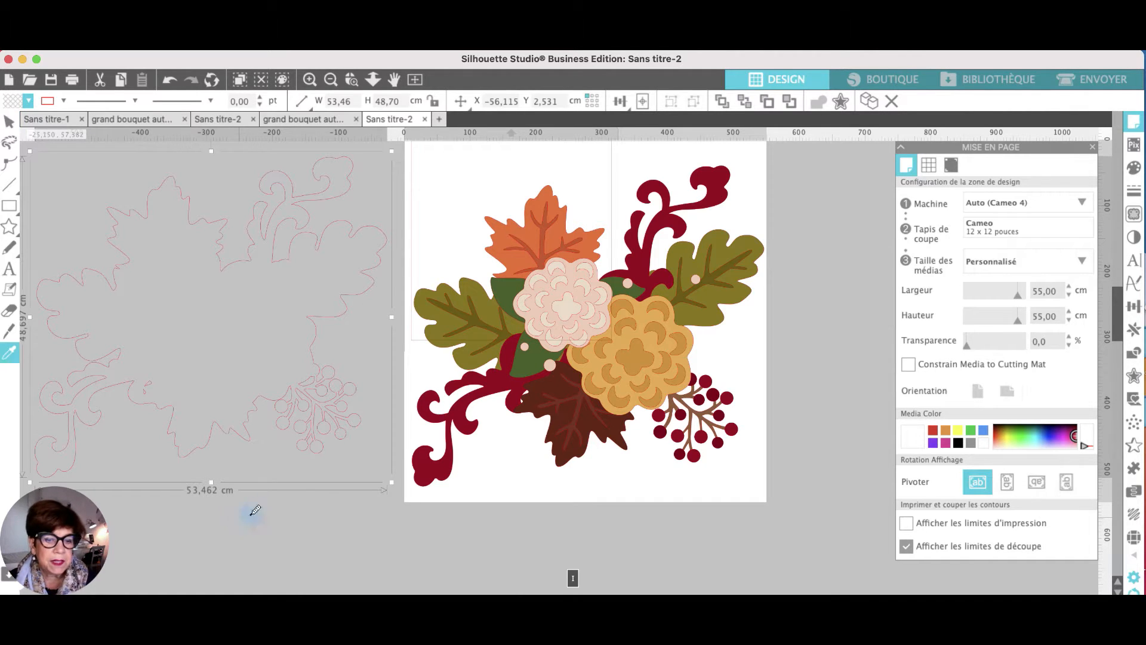
{"action": "left_click", "coordinate": [458, 410]}
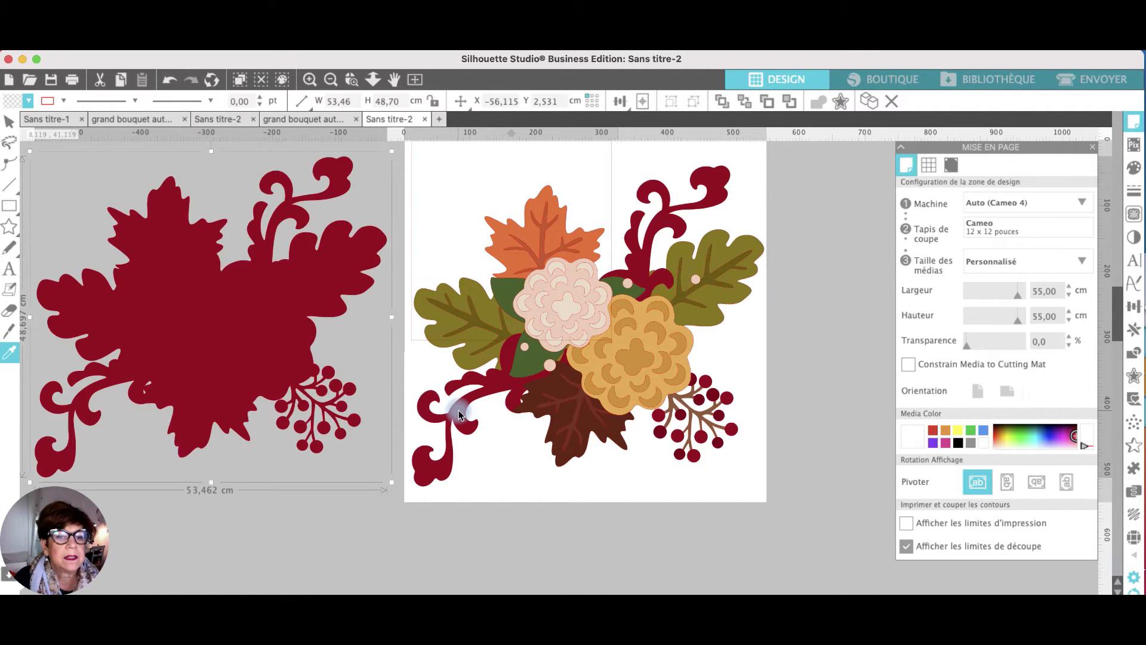
{"action": "left_click", "coordinate": [319, 530]}
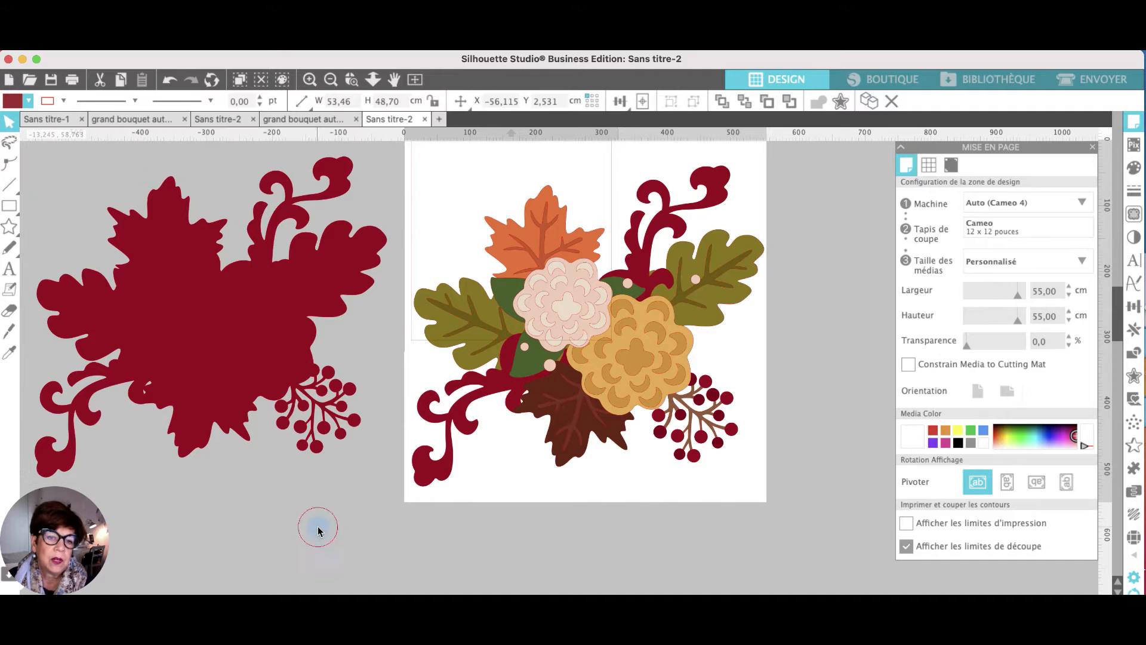
- Shift the original bouquet slightly up the page and ungroup it into separate shapes
{"action": "left_click", "coordinate": [431, 481]}
{"action": "left_click_drag", "start_coordinate": [431, 481], "coordinate": [447, 440]}
{"action": "right_click", "coordinate": [567, 291]}
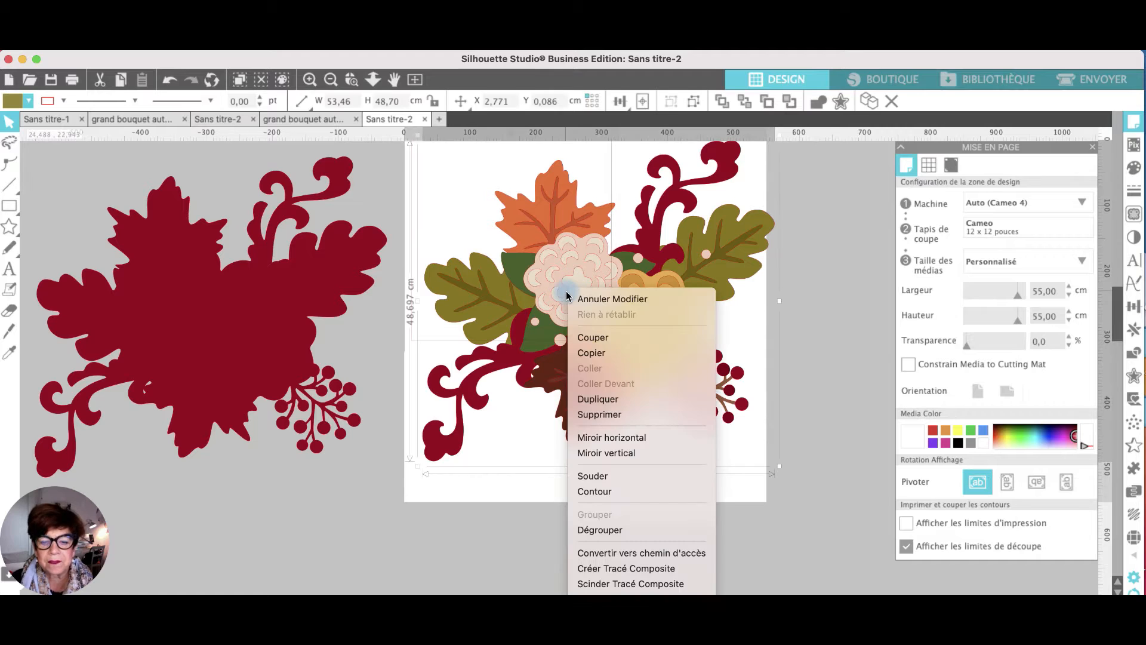
{"action": "left_click", "coordinate": [598, 530]}
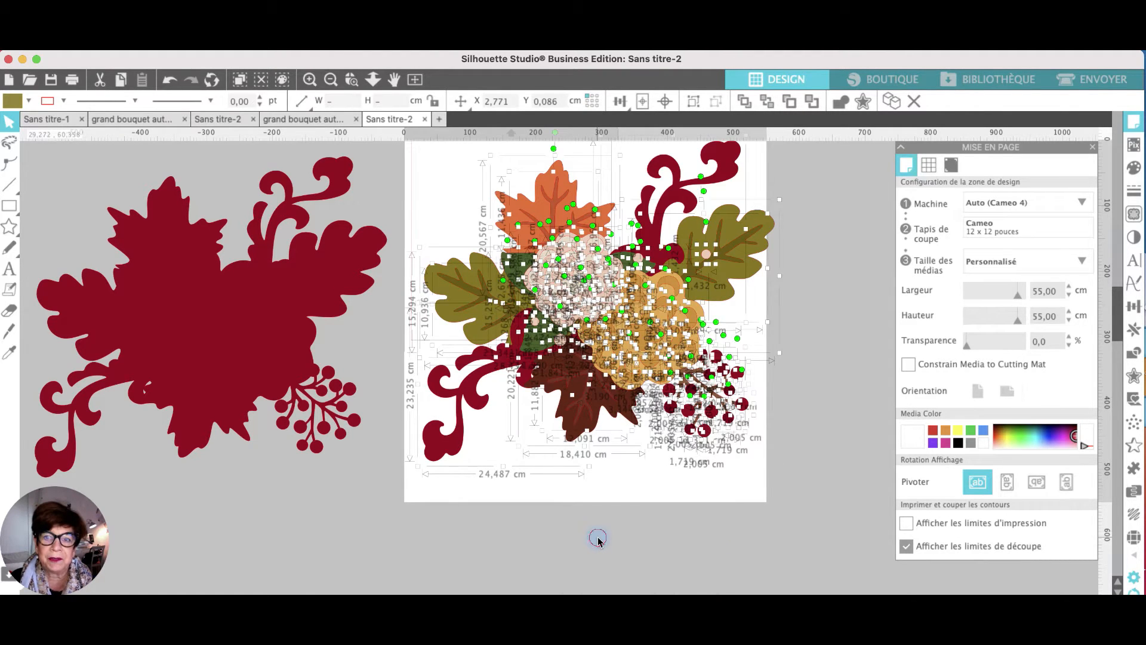
{"action": "left_click", "coordinate": [598, 542]}
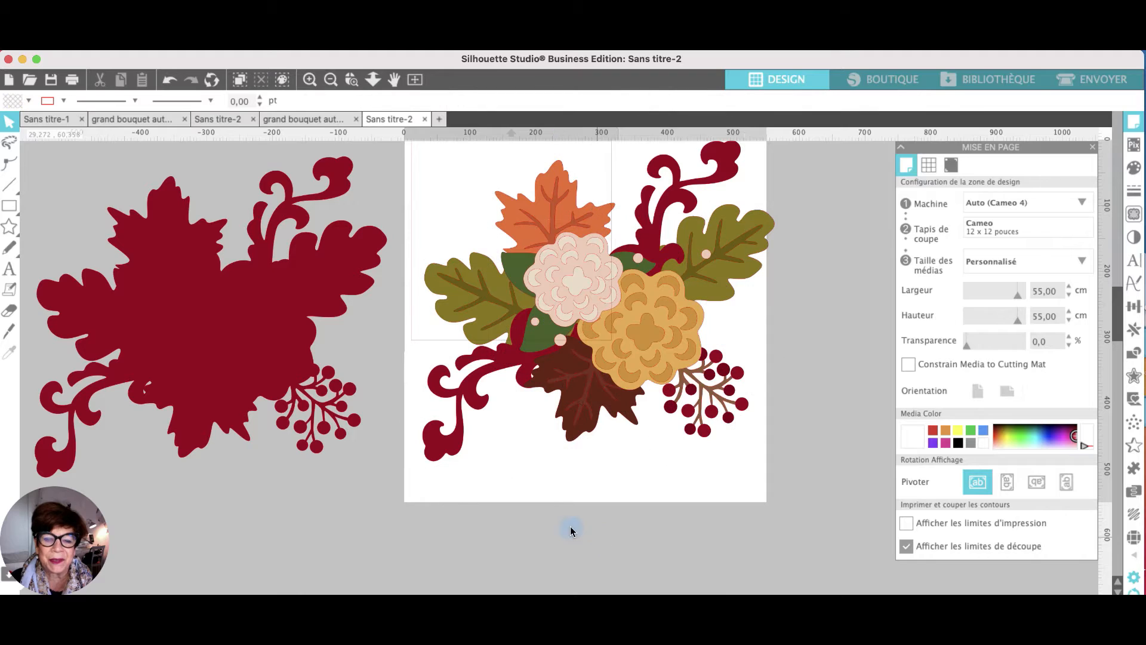
- Delete the two dark red flourishes from the original bouquet
{"action": "left_click", "coordinate": [472, 403]}
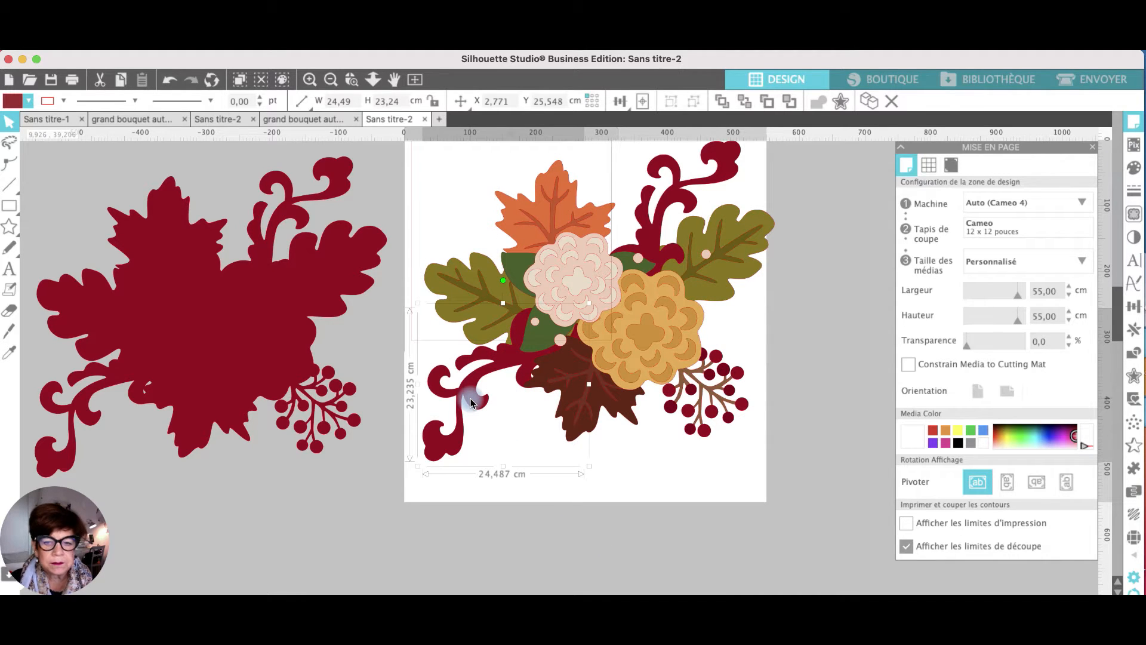
{"action": "key", "text": "Delete"}
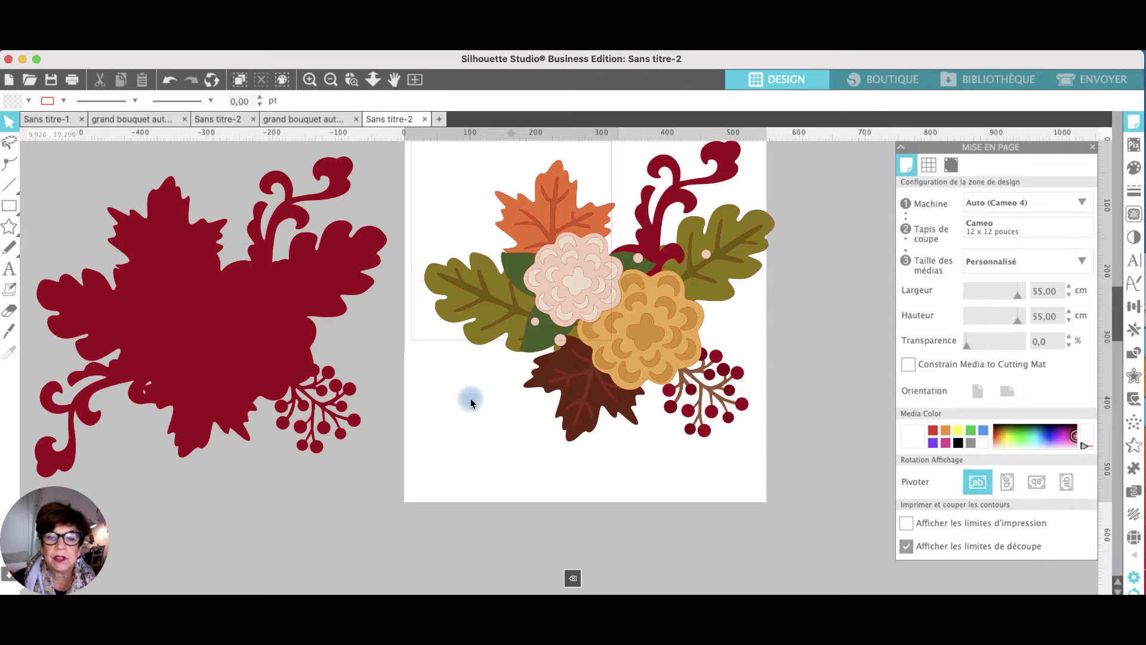
{"action": "left_click", "coordinate": [648, 219]}
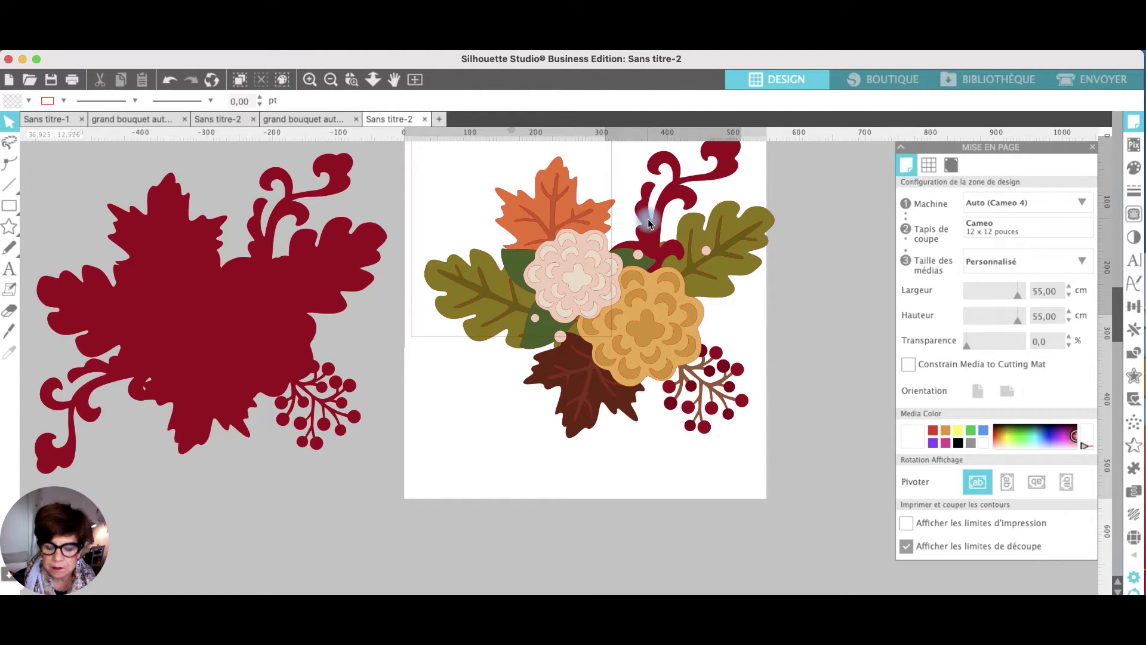
{"action": "key", "text": "Delete"}
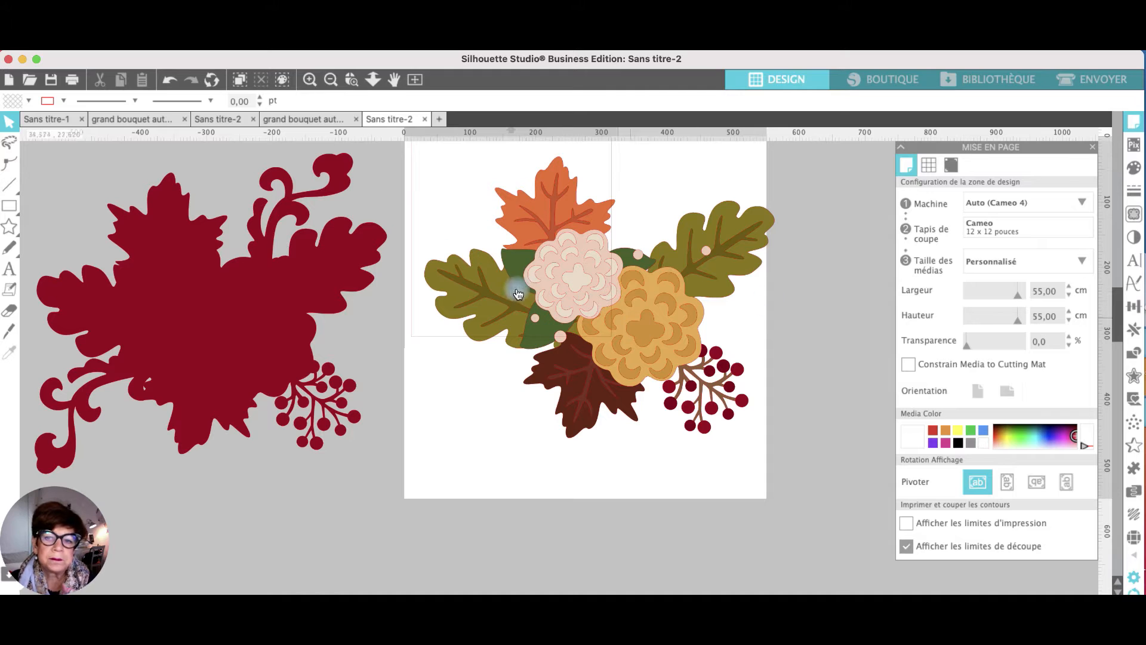
- Delete the four small pink dots lying on the leaves of the original bouquet
{"action": "scroll", "coordinate": [569, 302], "scroll_direction": "left", "scroll_amount": 1}
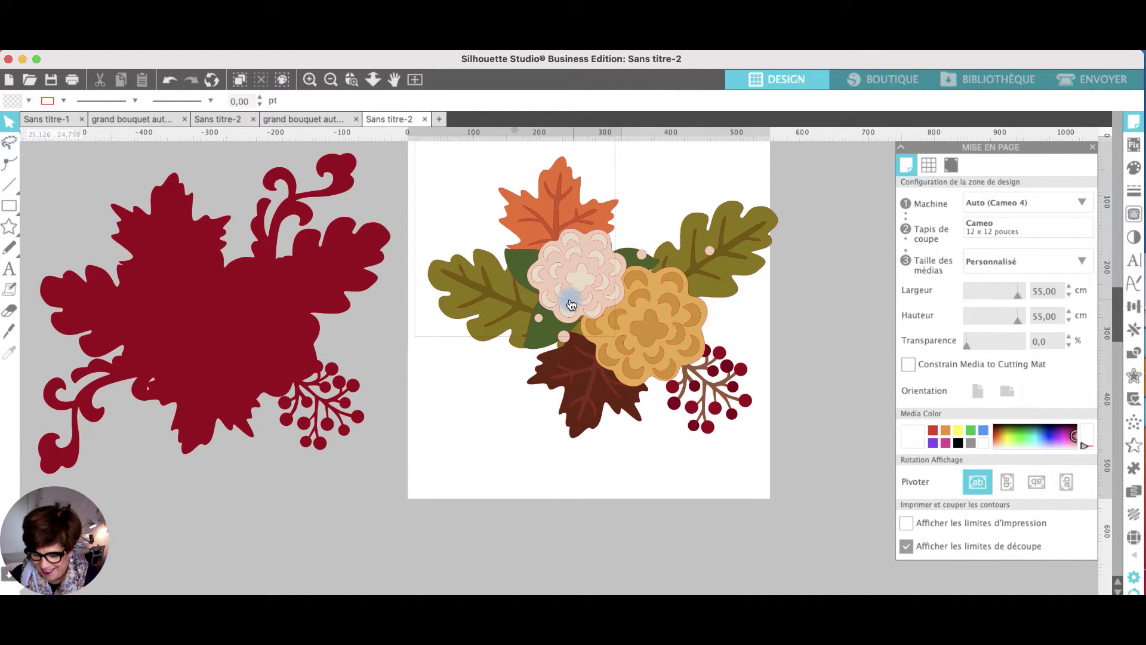
{"action": "left_click", "coordinate": [713, 252]}
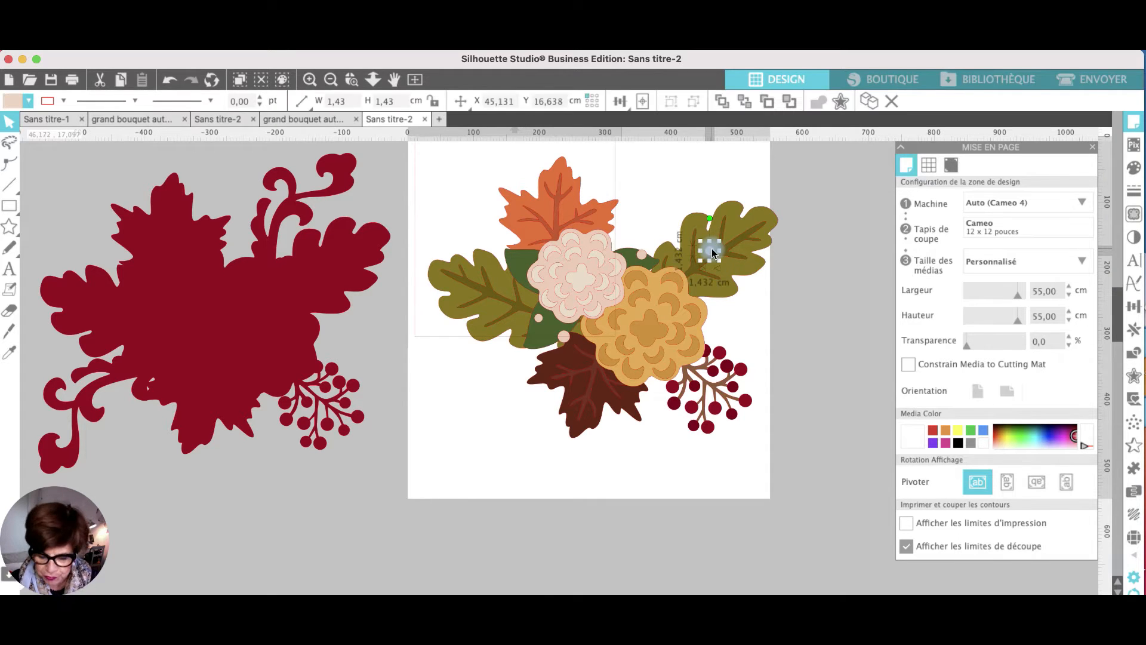
{"action": "left_click", "coordinate": [644, 255]}
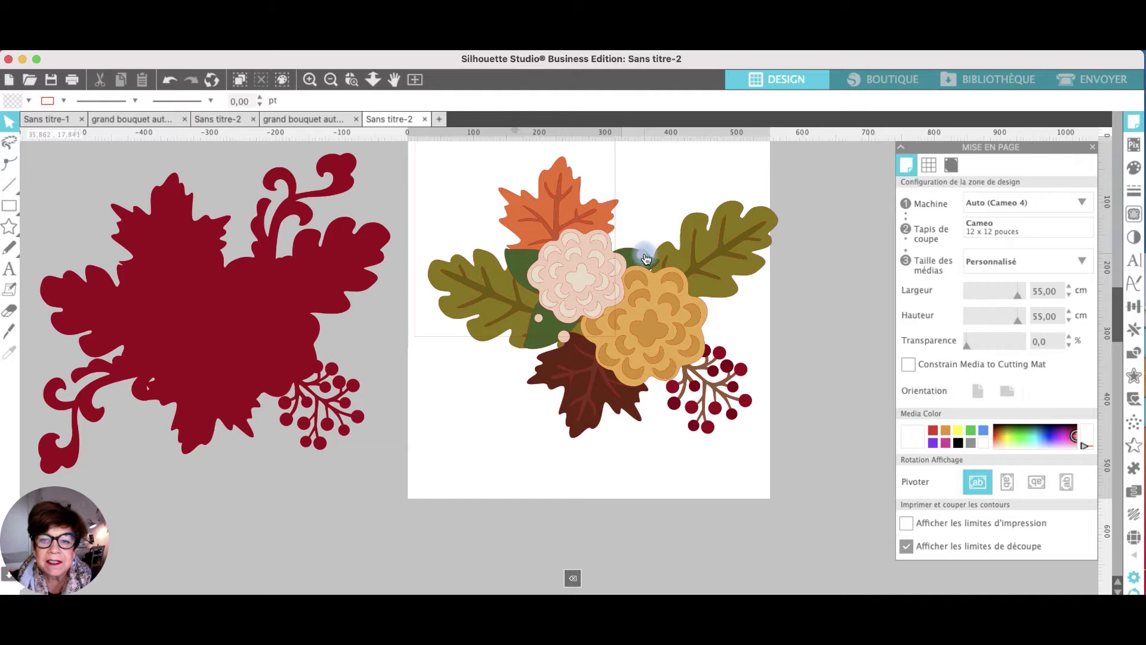
{"action": "left_click", "coordinate": [565, 340]}
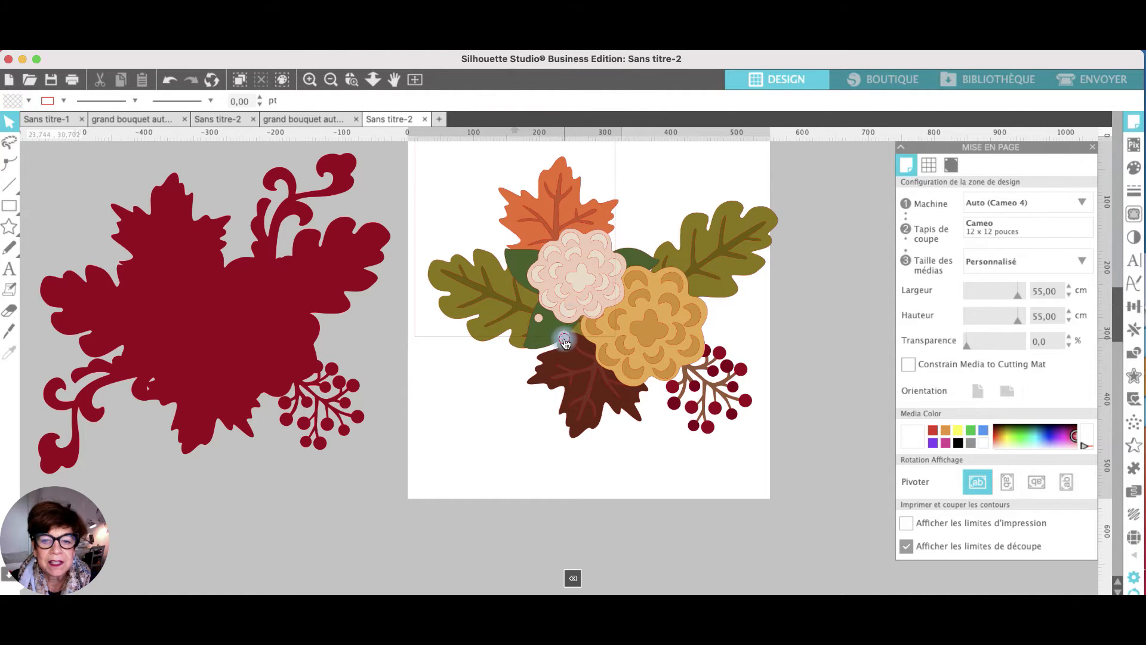
{"action": "left_click", "coordinate": [538, 319]}
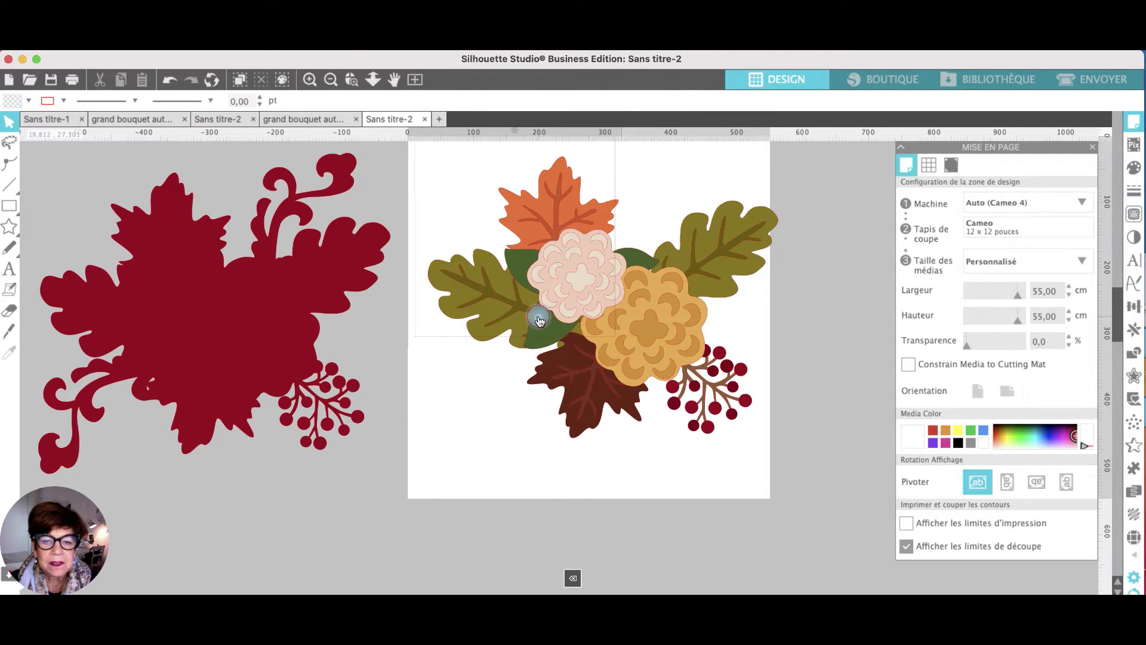
- Move the two olive oak leaves from the bouquet to the empty area right of the page, leaving their veins in place
{"action": "key", "text": "Delete"}
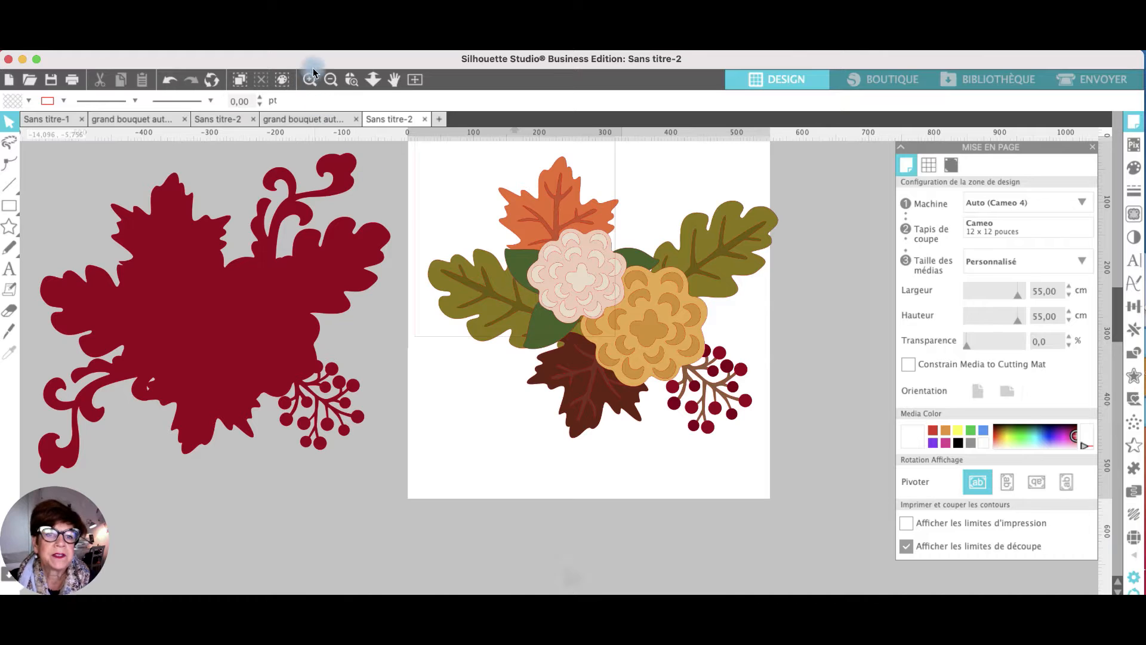
{"action": "left_click", "coordinate": [330, 79]}
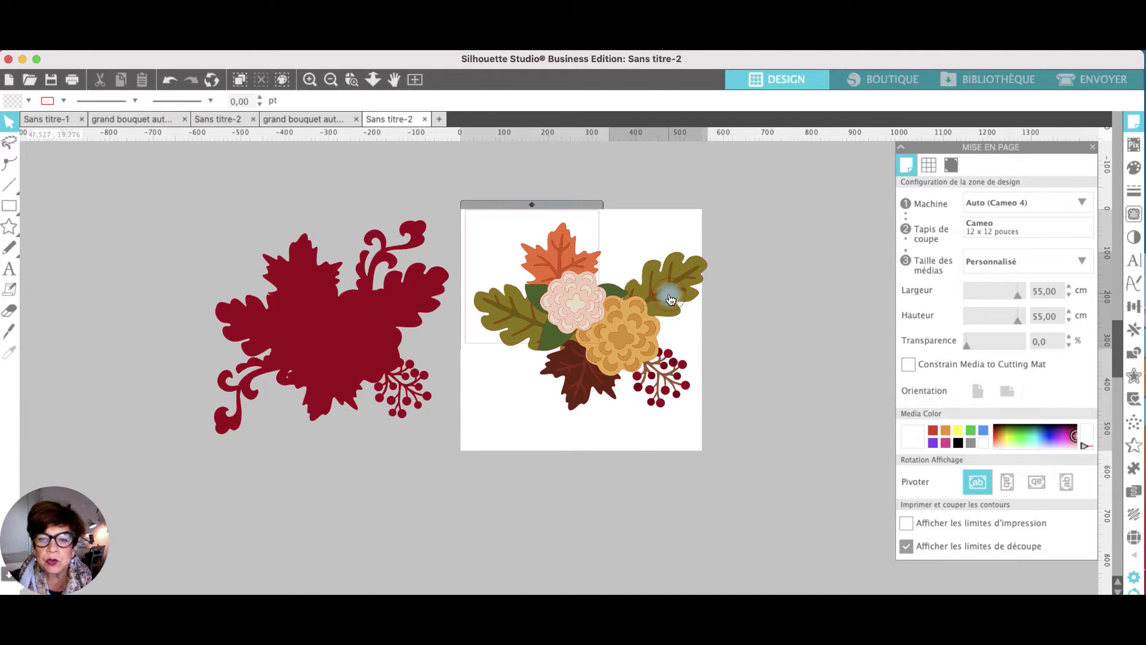
{"action": "left_click_drag", "start_coordinate": [671, 299], "coordinate": [810, 195]}
{"action": "left_click", "coordinate": [731, 230]}
{"action": "left_click_drag", "start_coordinate": [510, 343], "coordinate": [844, 270]}
{"action": "left_click", "coordinate": [801, 295]}
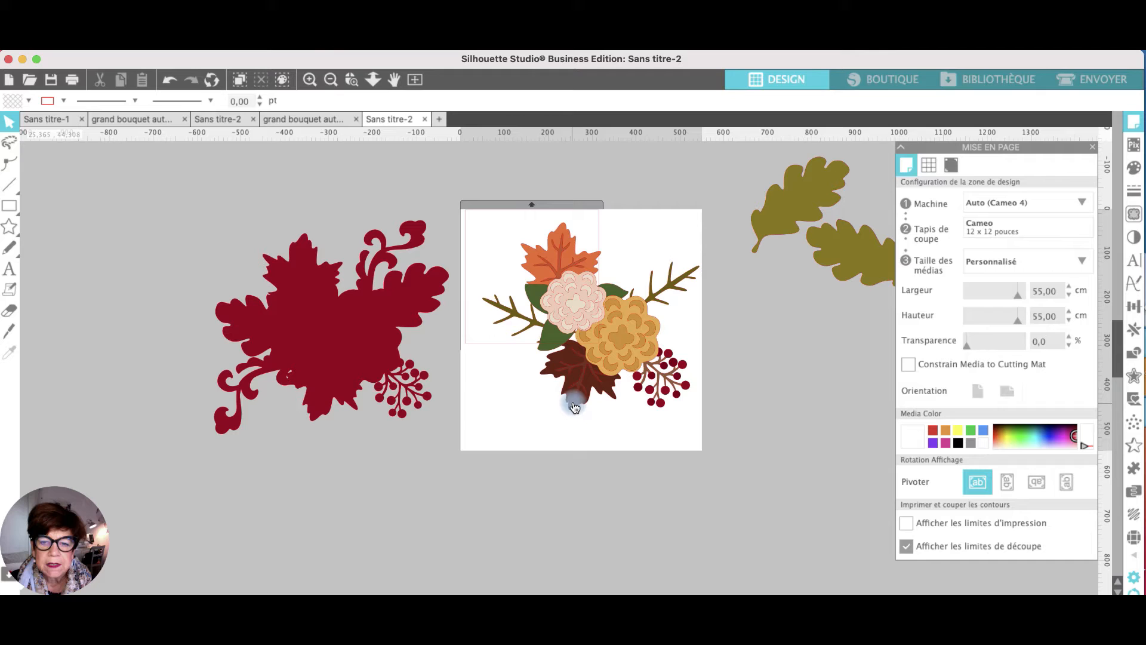
- Move the two oak leaf vein shapes off the page, placing them side by side below the olive leaves
{"action": "left_click_drag", "start_coordinate": [658, 297], "coordinate": [761, 295]}
{"action": "left_click", "coordinate": [716, 295]}
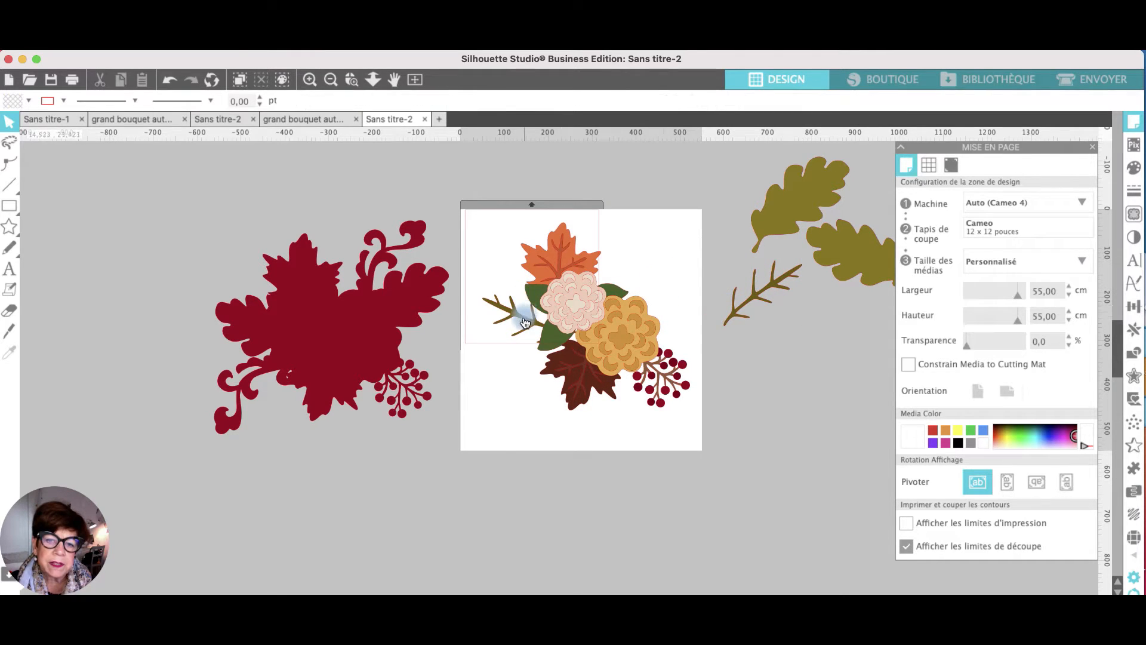
{"action": "left_click_drag", "start_coordinate": [523, 312], "coordinate": [838, 318]}
{"action": "left_click", "coordinate": [838, 320]}
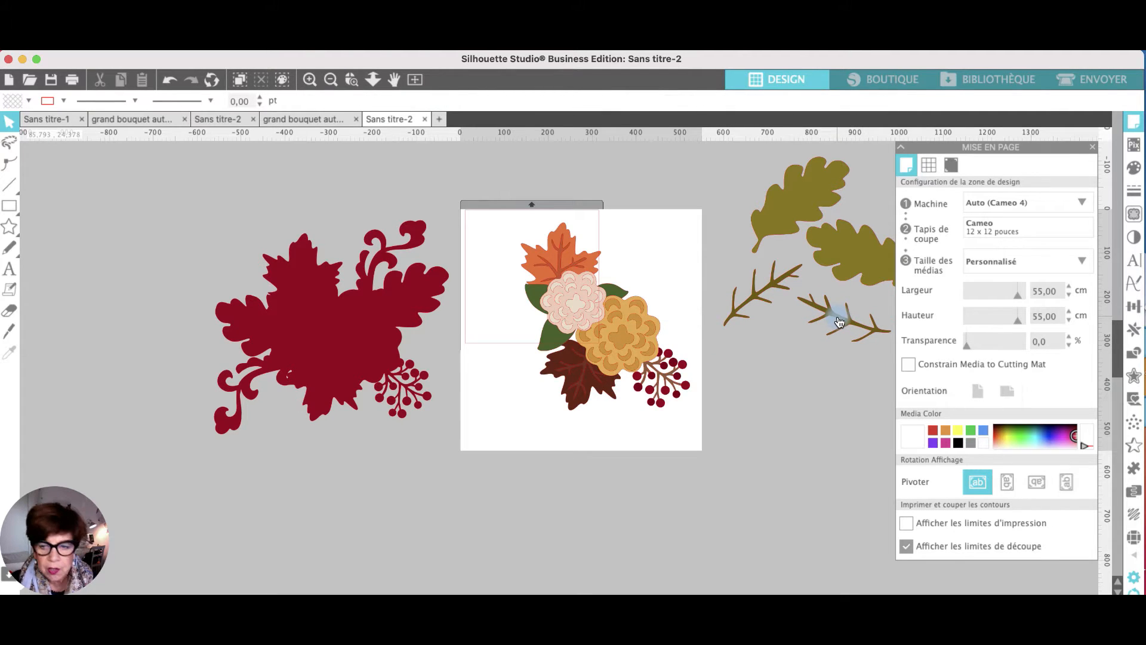
- Fill both oak leaf vein shapes with the dark grey-green swatch
{"action": "left_click", "coordinate": [838, 320]}
{"action": "left_click", "coordinate": [757, 301], "text": "shift"}
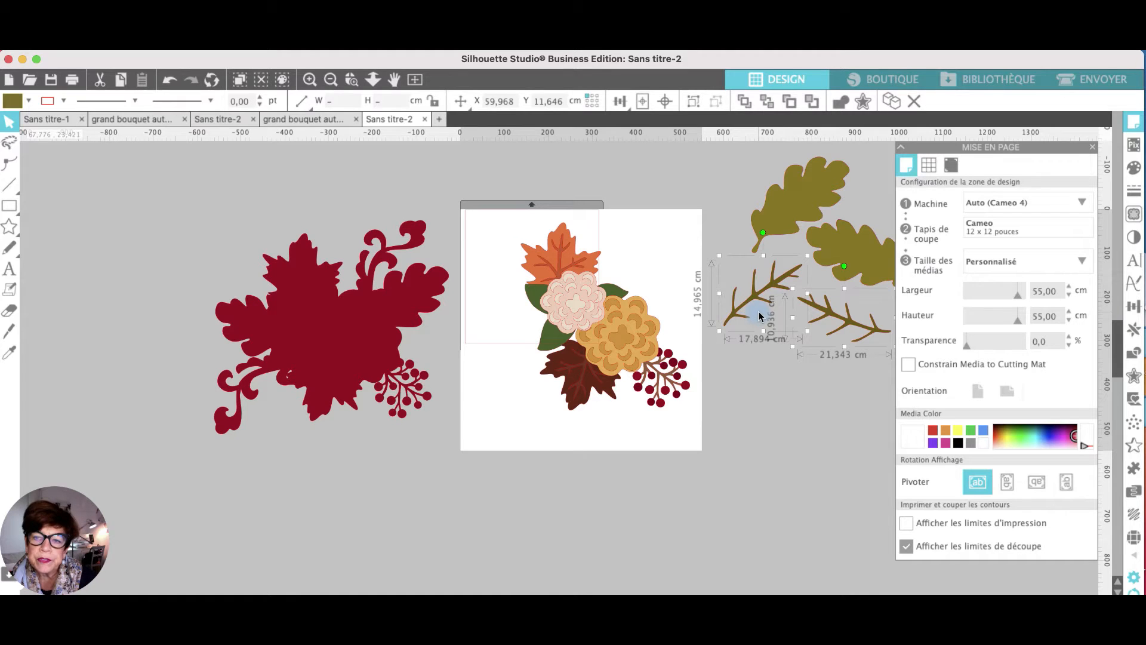
{"action": "left_click", "coordinate": [13, 101]}
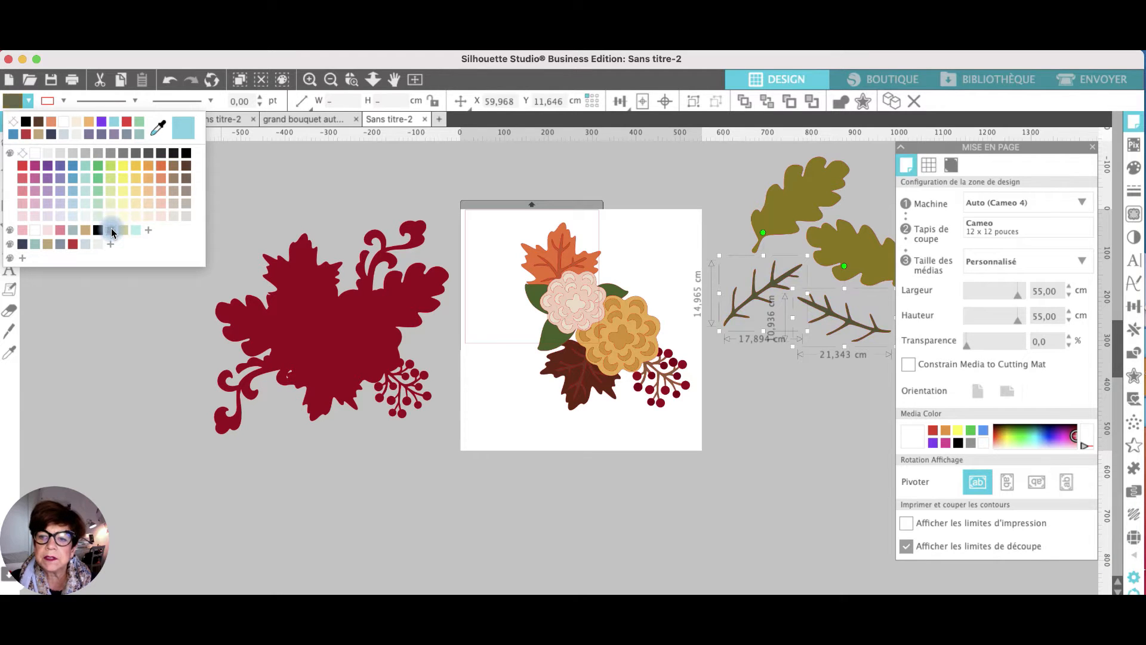
{"action": "left_click", "coordinate": [112, 231]}
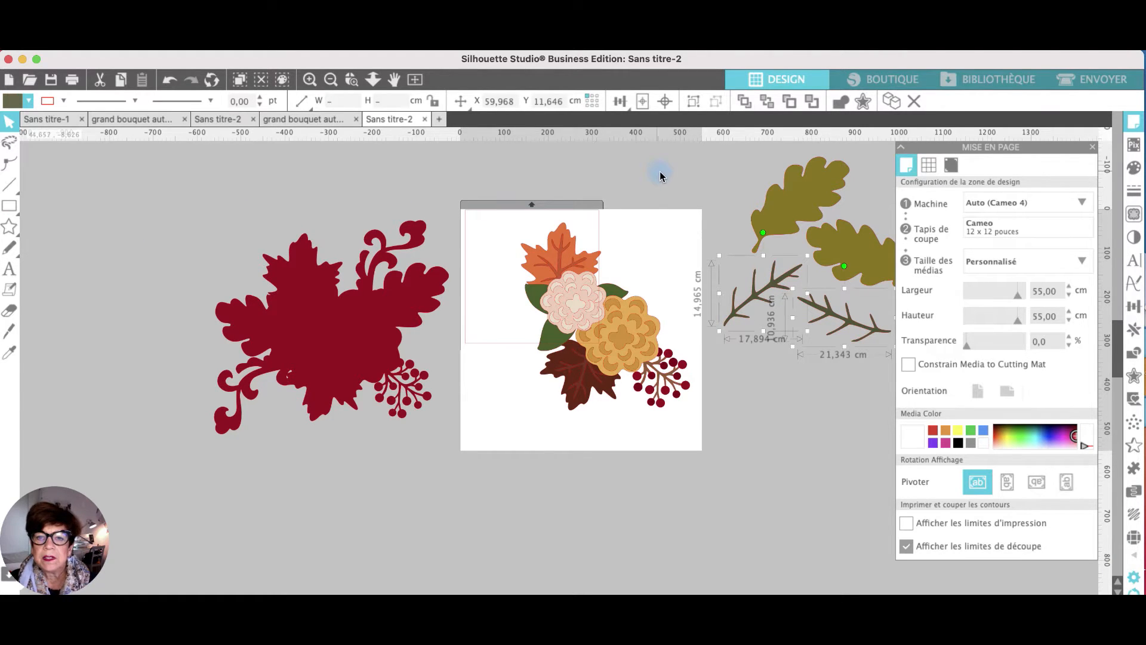
{"action": "left_click", "coordinate": [718, 186]}
{"action": "scroll", "coordinate": [719, 186], "scroll_direction": "up", "scroll_amount": 1}
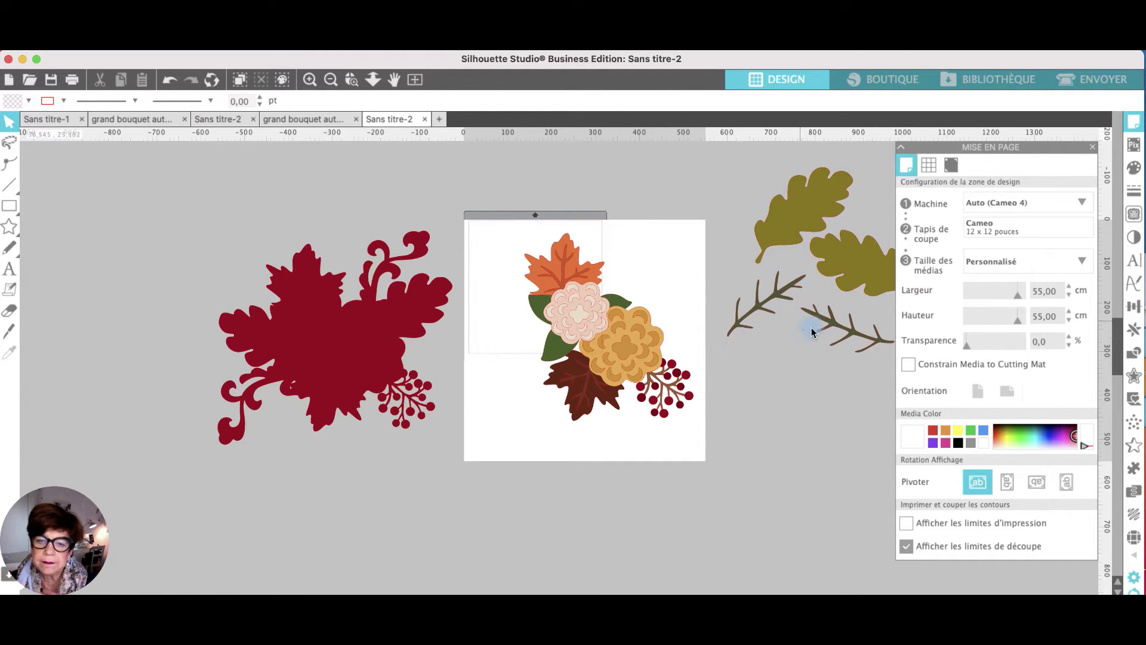
- Move the veins of both maple leaves and the berry stem off the page, lining them up beside its lower right corner
{"action": "left_click", "coordinate": [585, 395]}
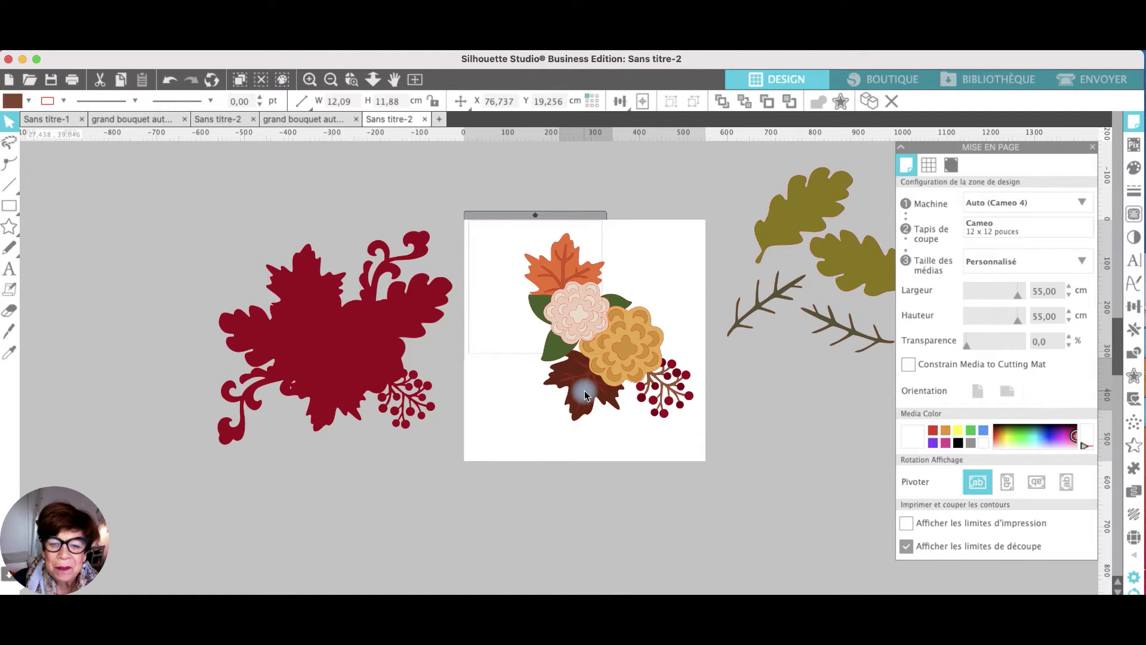
{"action": "left_click_drag", "start_coordinate": [586, 392], "coordinate": [796, 464]}
{"action": "left_click", "coordinate": [700, 435]}
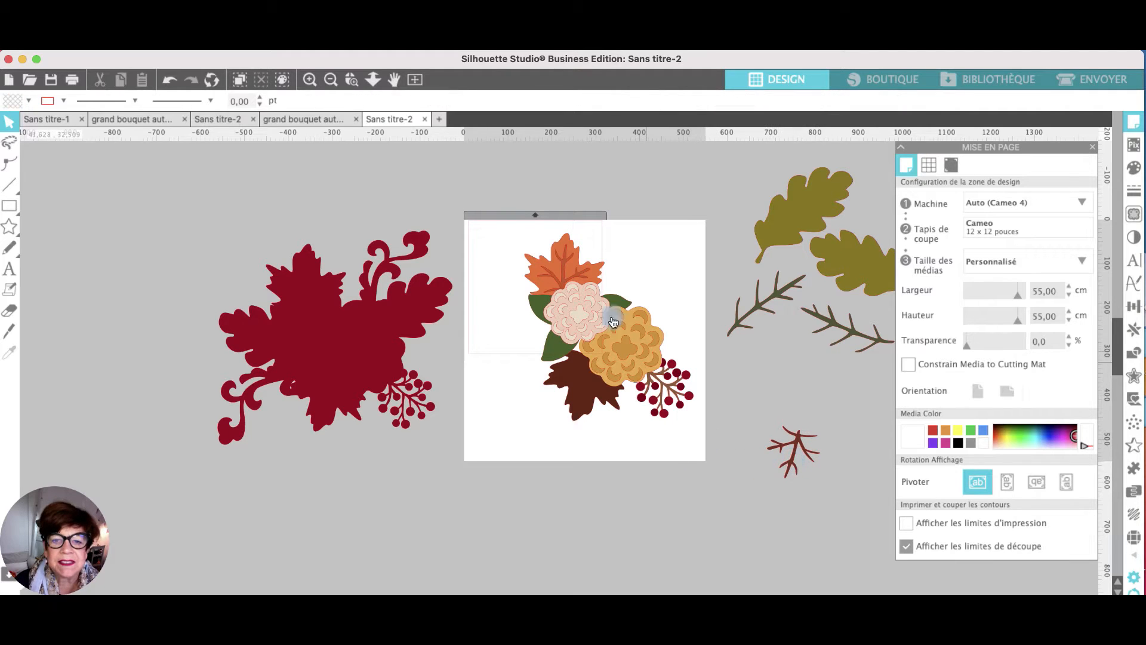
{"action": "left_click_drag", "start_coordinate": [563, 279], "coordinate": [744, 437]}
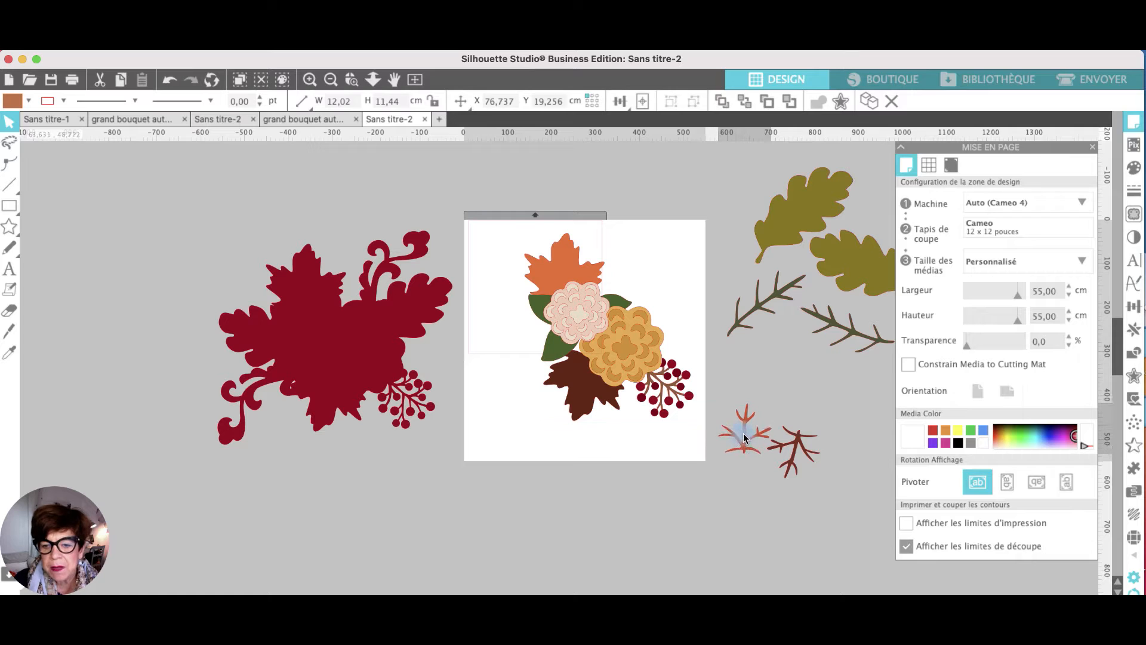
{"action": "left_click", "coordinate": [743, 437]}
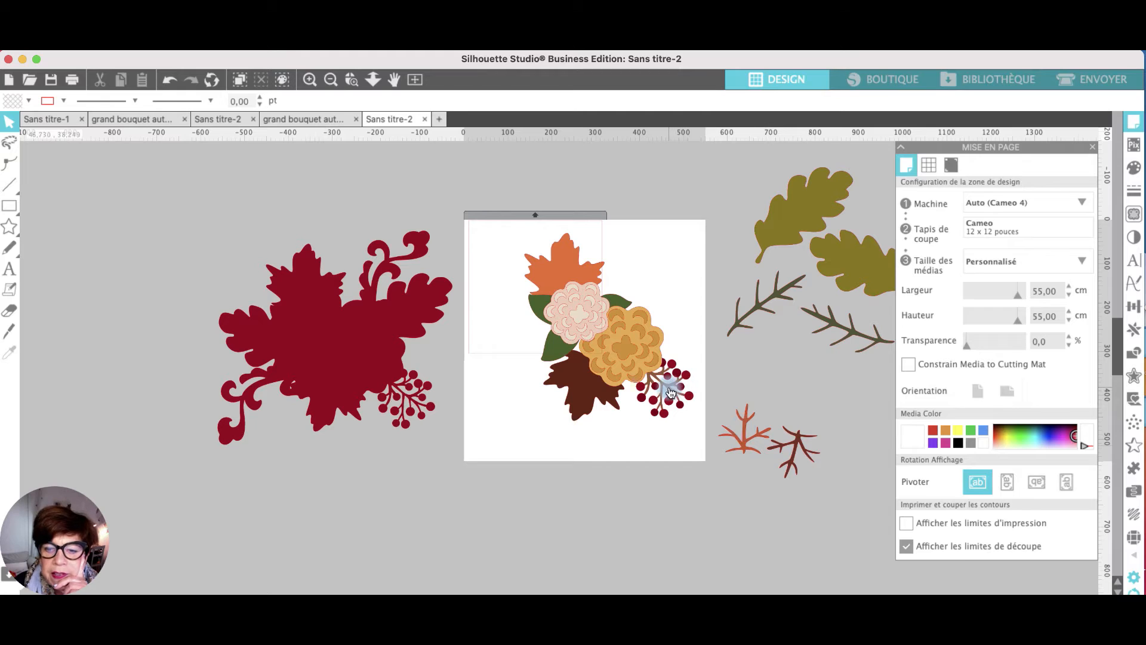
{"action": "left_click_drag", "start_coordinate": [671, 391], "coordinate": [855, 445]}
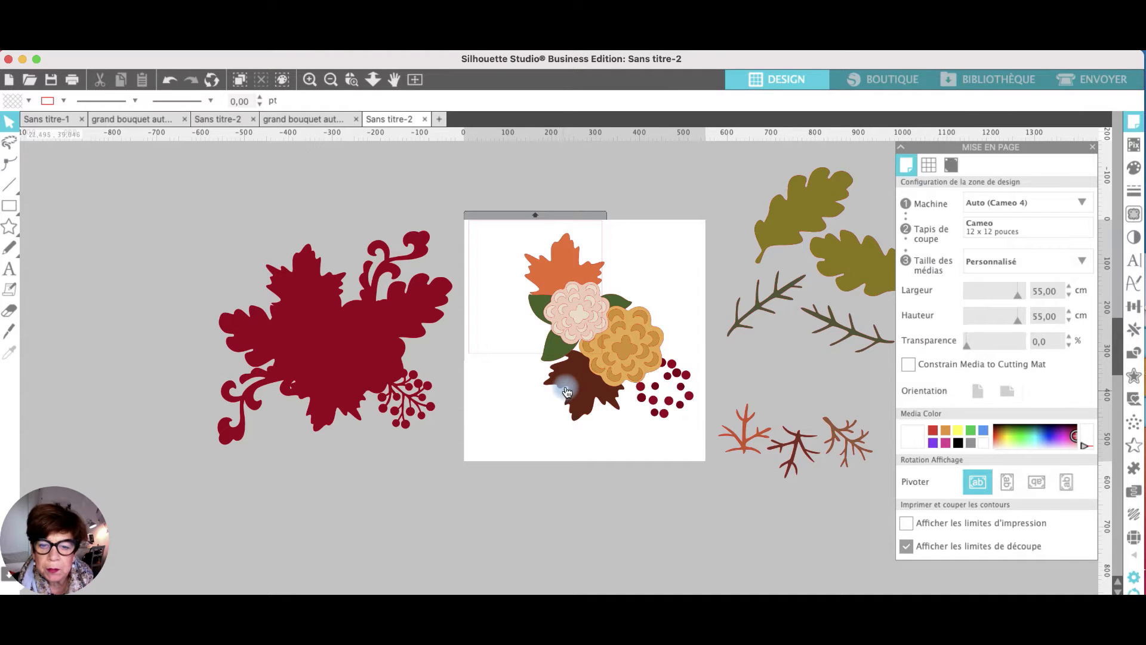
- Fill the berry stem and the dark maple leaf's veins with dark brown
{"action": "left_click", "coordinate": [853, 440]}
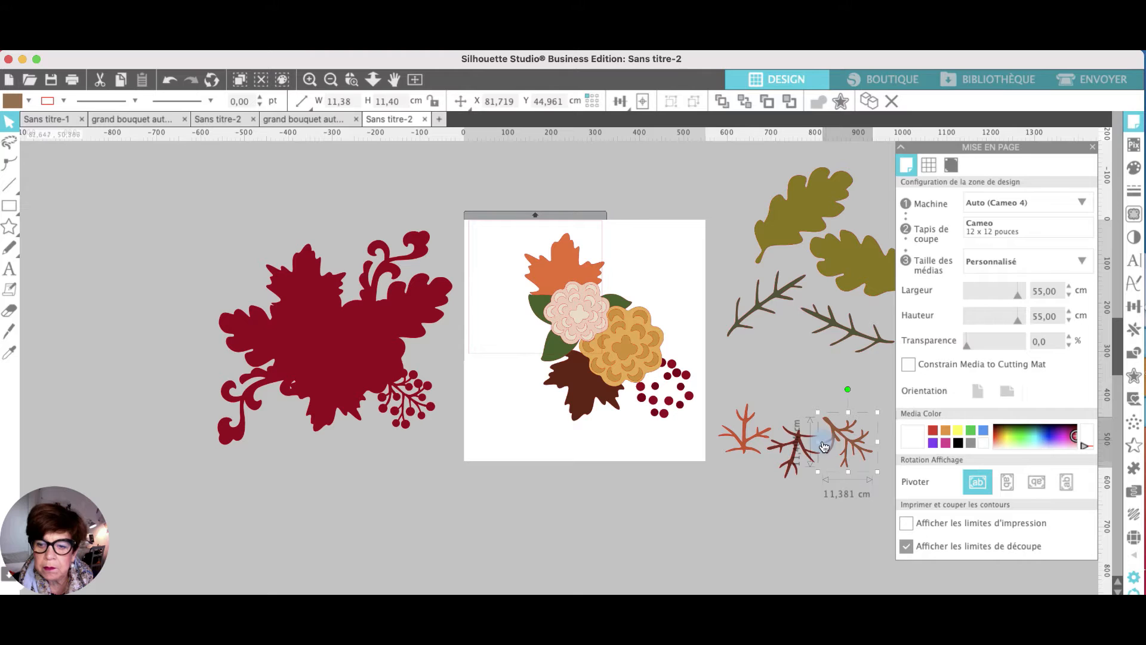
{"action": "left_click", "coordinate": [798, 444], "text": "shift"}
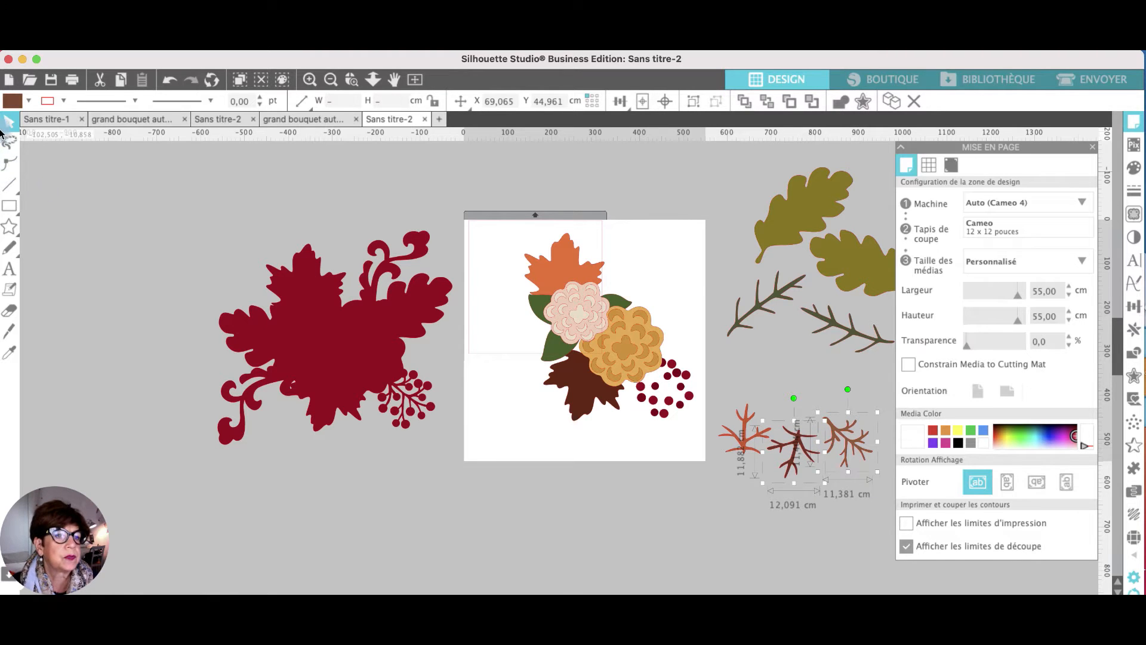
{"action": "left_click", "coordinate": [26, 100]}
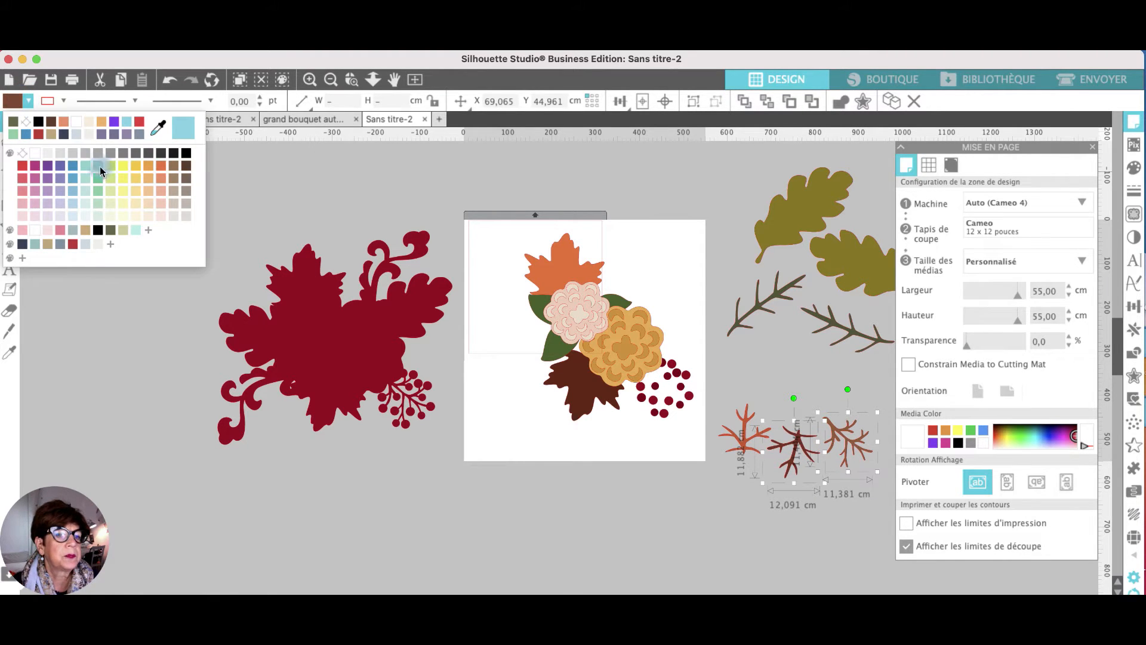
{"action": "left_click", "coordinate": [185, 167]}
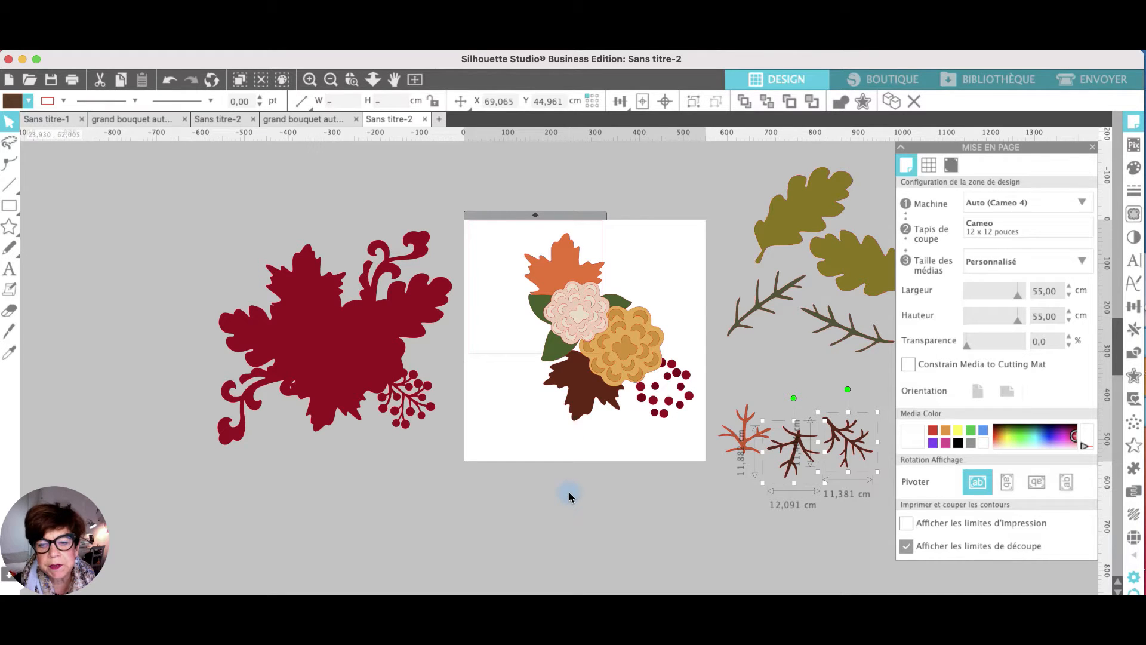
- Fill the orange maple leaf's veins with a medium brown
{"action": "left_click", "coordinate": [743, 449]}
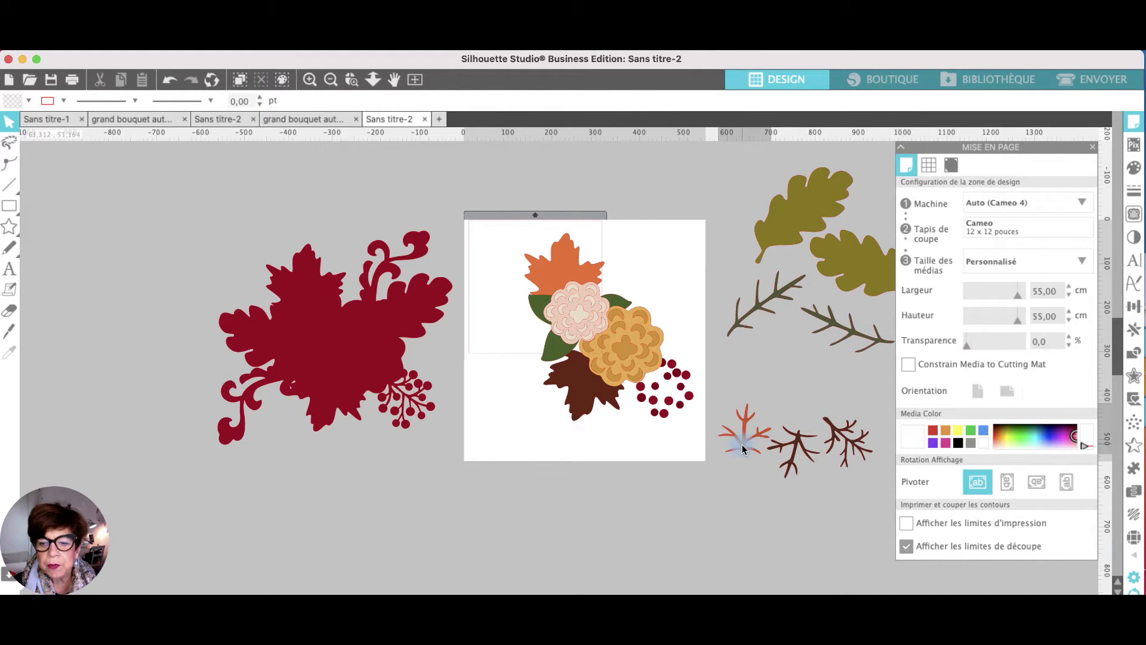
{"action": "left_click", "coordinate": [28, 103]}
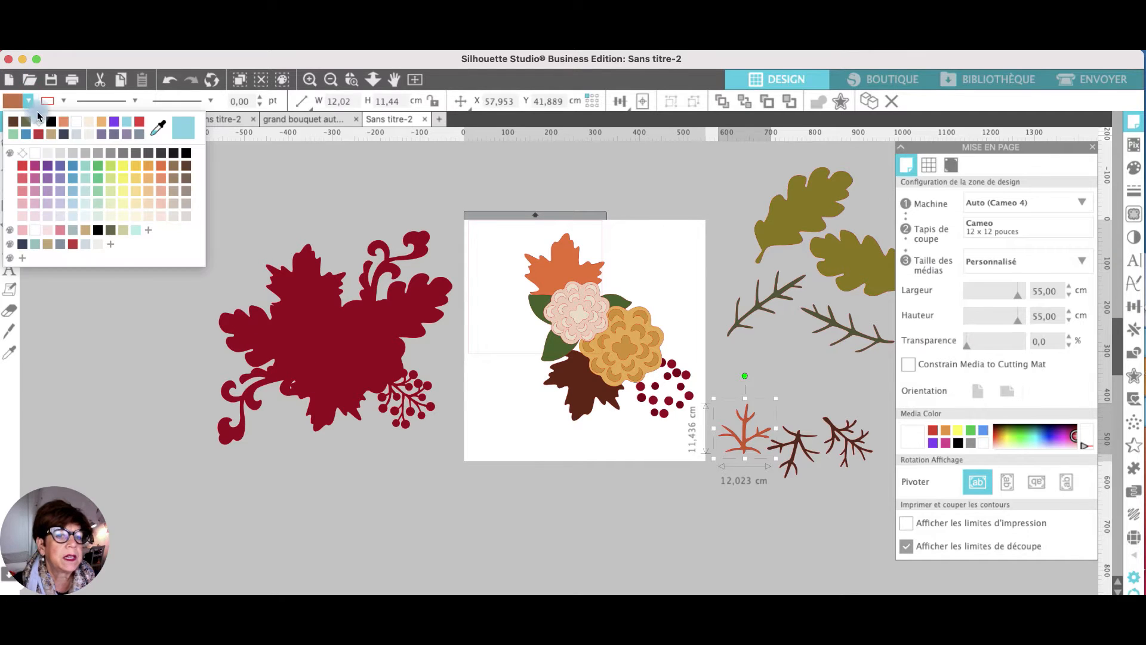
{"action": "left_click", "coordinate": [173, 178]}
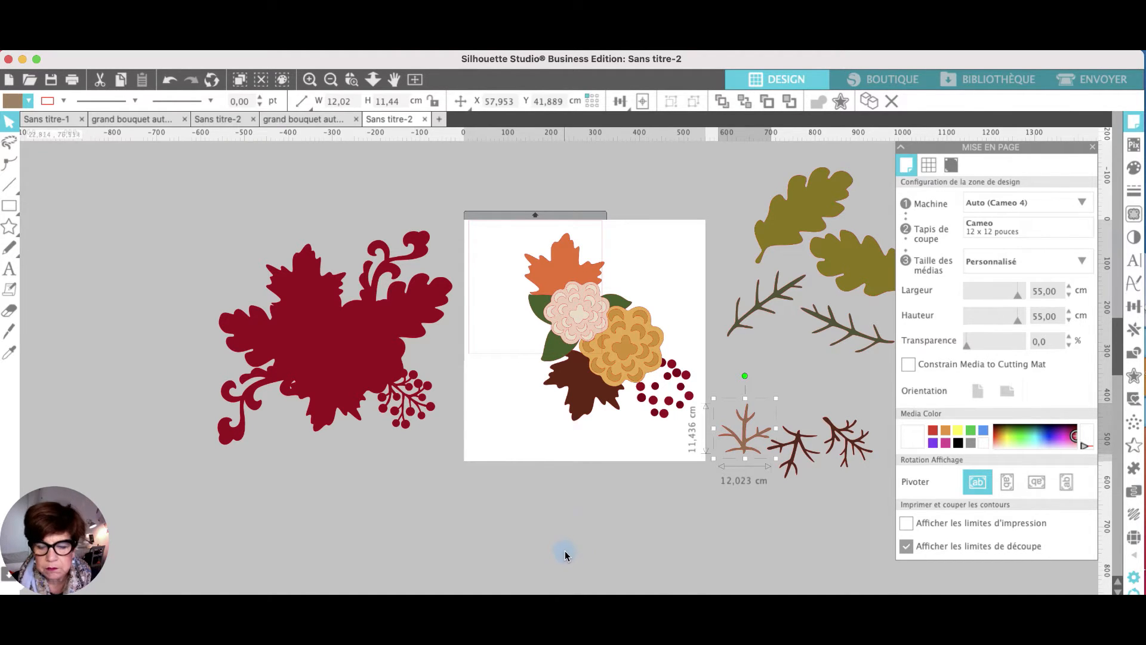
- Move the dark maple leaf below the page and fill it with the medium brown sampled from the recoloured veins
{"action": "left_click_drag", "start_coordinate": [575, 388], "coordinate": [727, 507]}
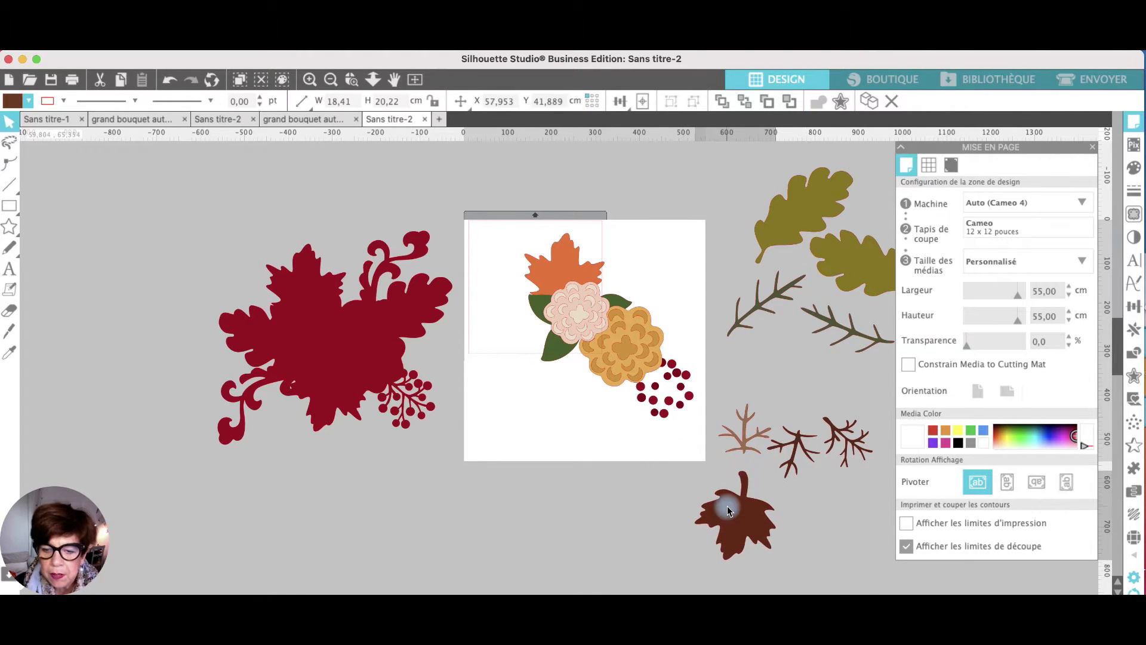
{"action": "key", "text": "Escape"}
{"action": "left_click", "coordinate": [728, 507]}
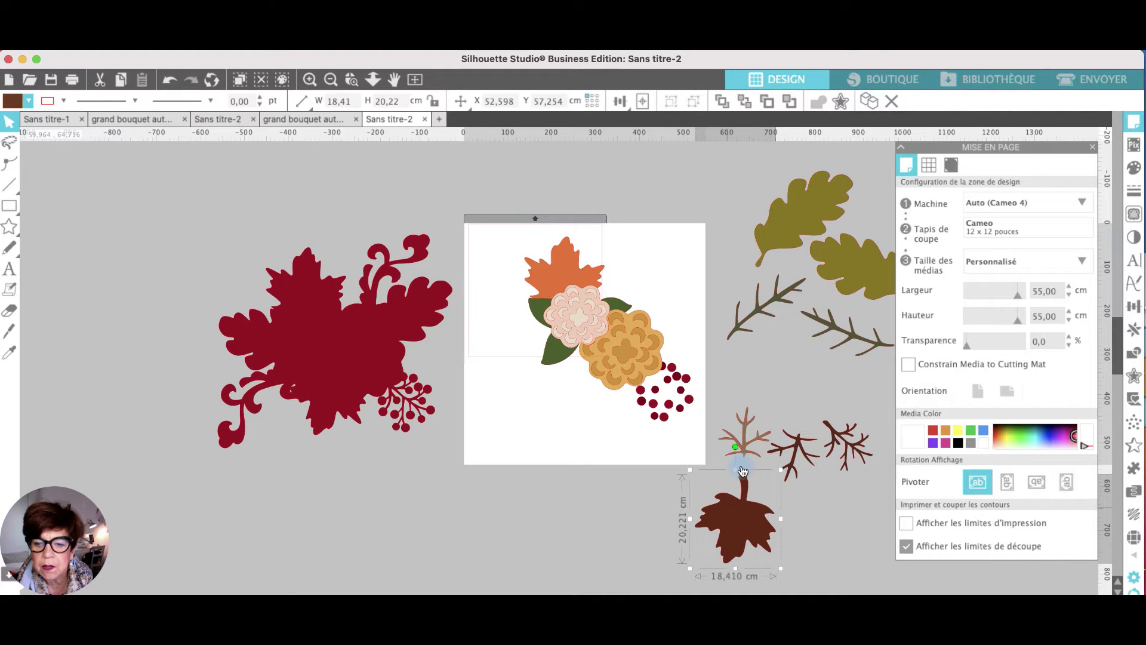
{"action": "scroll", "coordinate": [742, 471], "scroll_direction": "up", "scroll_amount": 1}
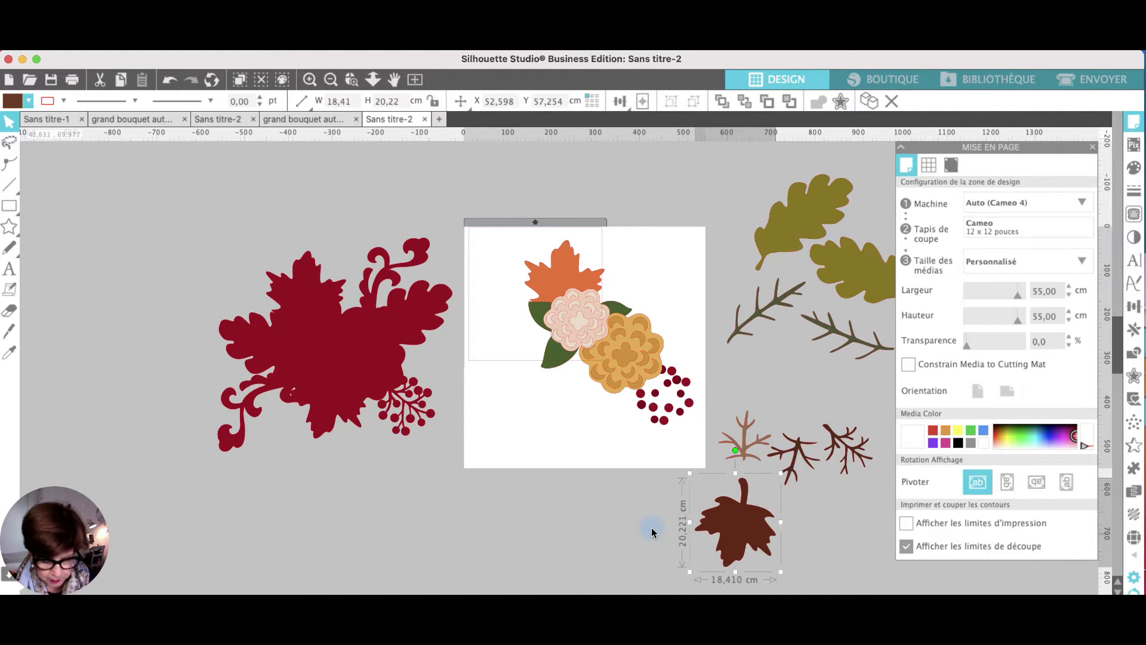
{"action": "key", "text": "i"}
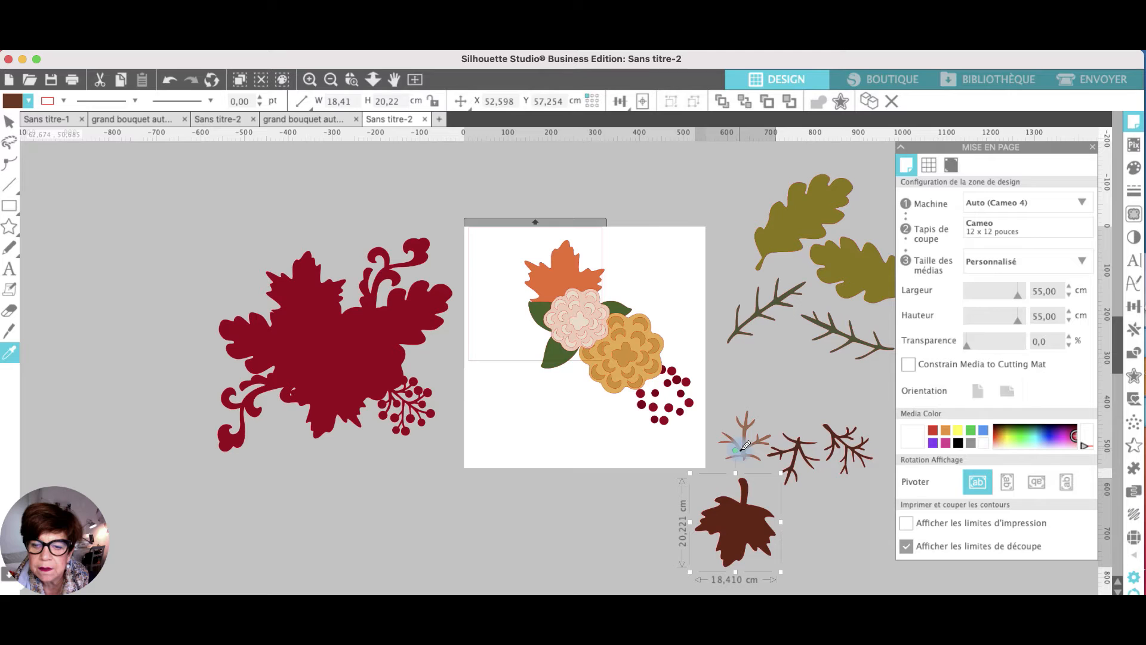
{"action": "left_click", "coordinate": [738, 450]}
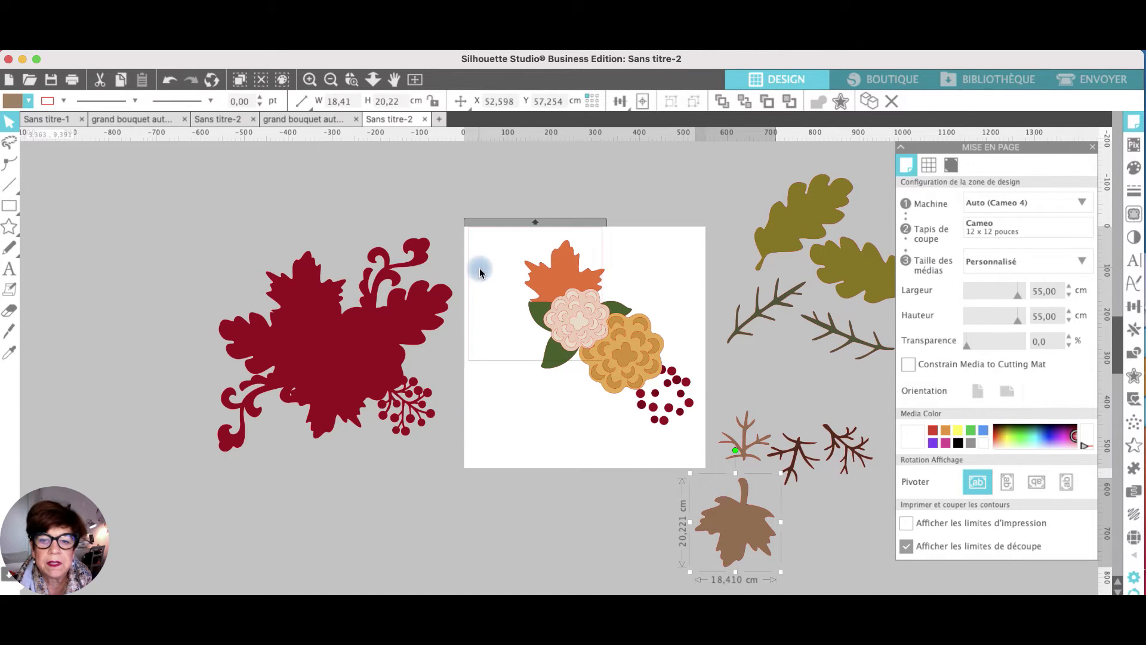
- Move the orange maple leaf off the page, placing it beside the brown maple leaf
{"action": "left_click", "coordinate": [622, 184]}
{"action": "left_click_drag", "start_coordinate": [560, 273], "coordinate": [656, 536]}
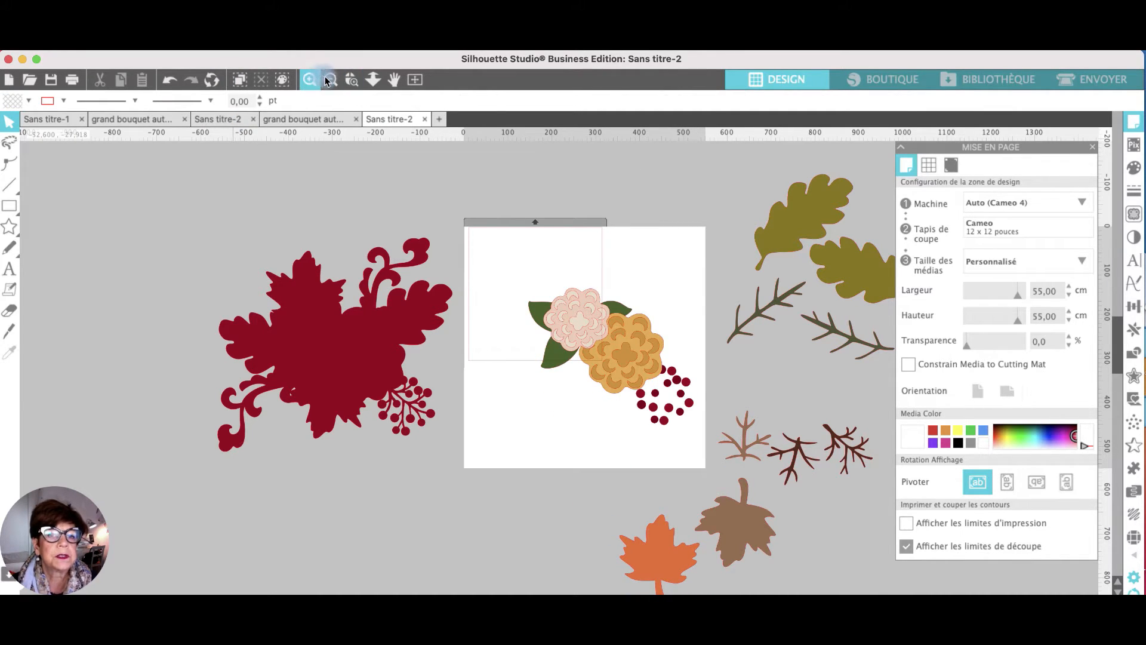
- Move the two olive oak leaves higher beside the page and place their vein shapes directly beneath them
{"action": "left_click", "coordinate": [330, 79]}
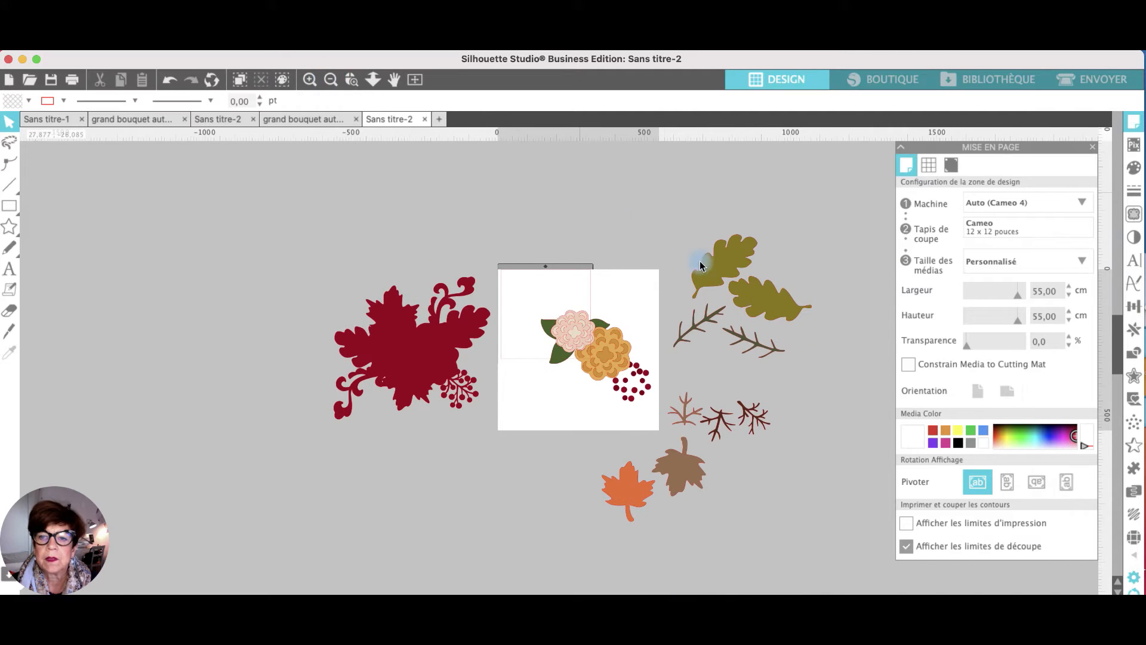
{"action": "left_click_drag", "start_coordinate": [714, 239], "coordinate": [707, 170]}
{"action": "left_click", "coordinate": [753, 266]}
{"action": "left_click_drag", "start_coordinate": [754, 281], "coordinate": [767, 187]}
{"action": "left_click", "coordinate": [710, 323]}
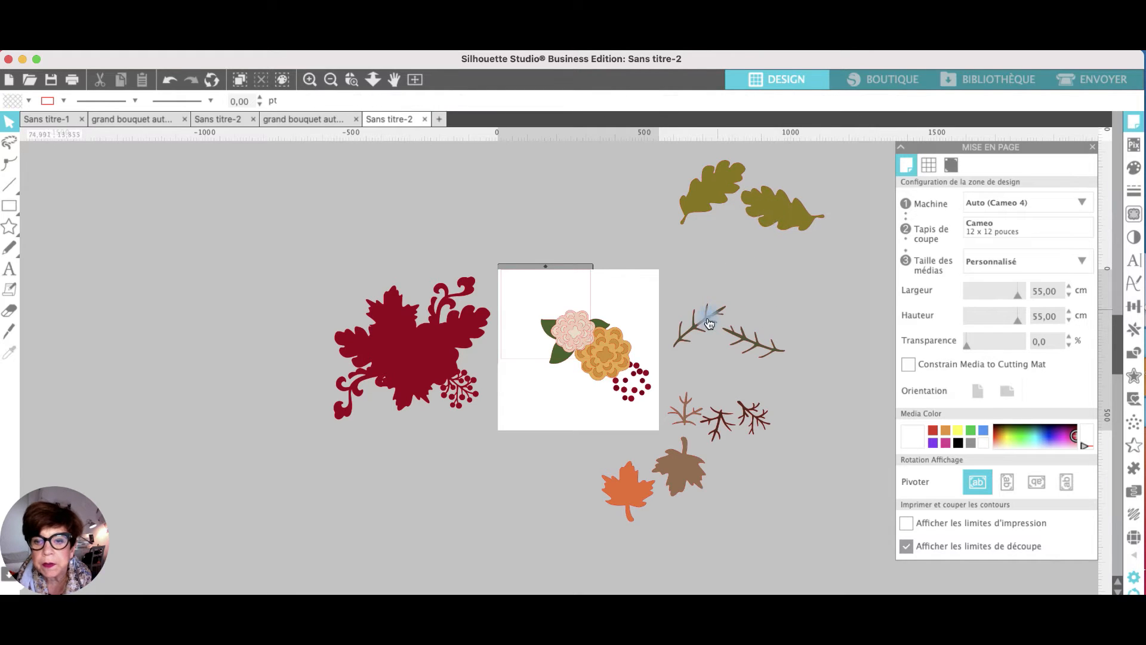
{"action": "left_click_drag", "start_coordinate": [703, 325], "coordinate": [711, 236]}
{"action": "left_click", "coordinate": [740, 330]}
{"action": "left_click_drag", "start_coordinate": [741, 330], "coordinate": [761, 258]}
{"action": "left_click", "coordinate": [743, 322]}
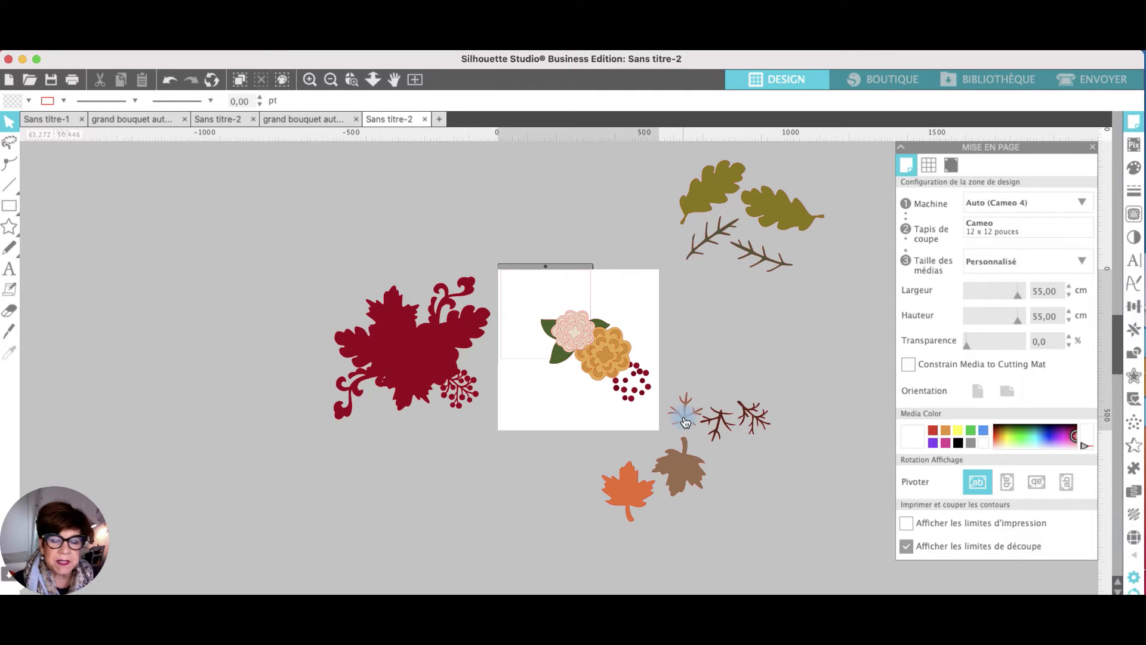
- Move both maple leaf vein shapes and the berry stem up, arranging them in a row under the oak leaf veins
{"action": "left_click_drag", "start_coordinate": [687, 422], "coordinate": [723, 285]}
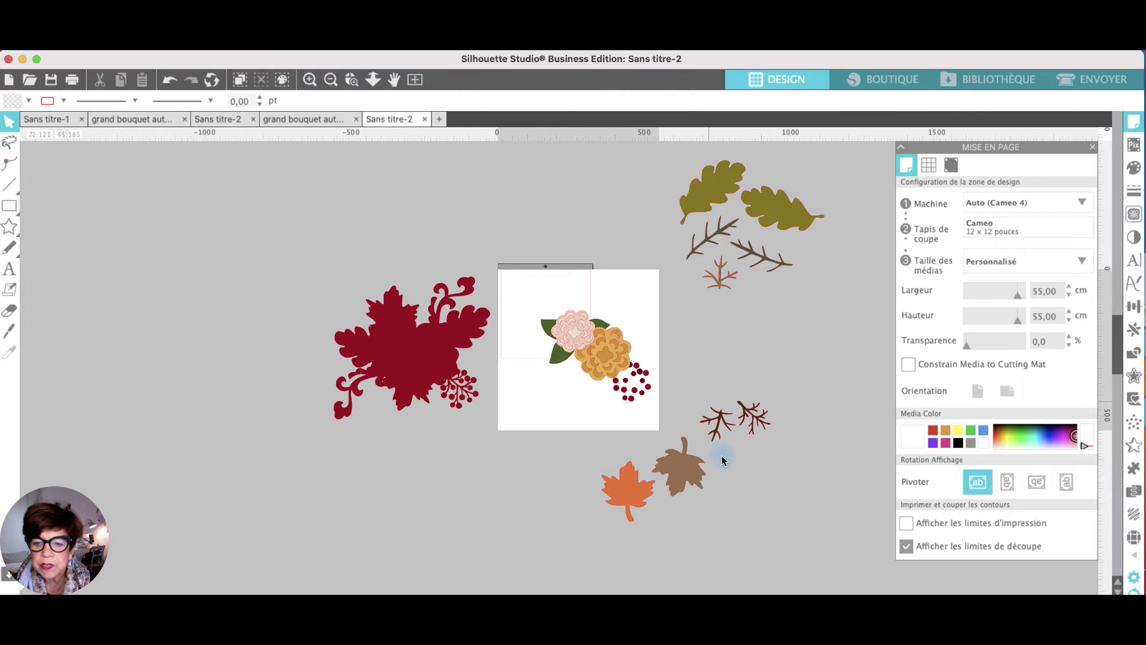
{"action": "left_click_drag", "start_coordinate": [722, 421], "coordinate": [751, 286]}
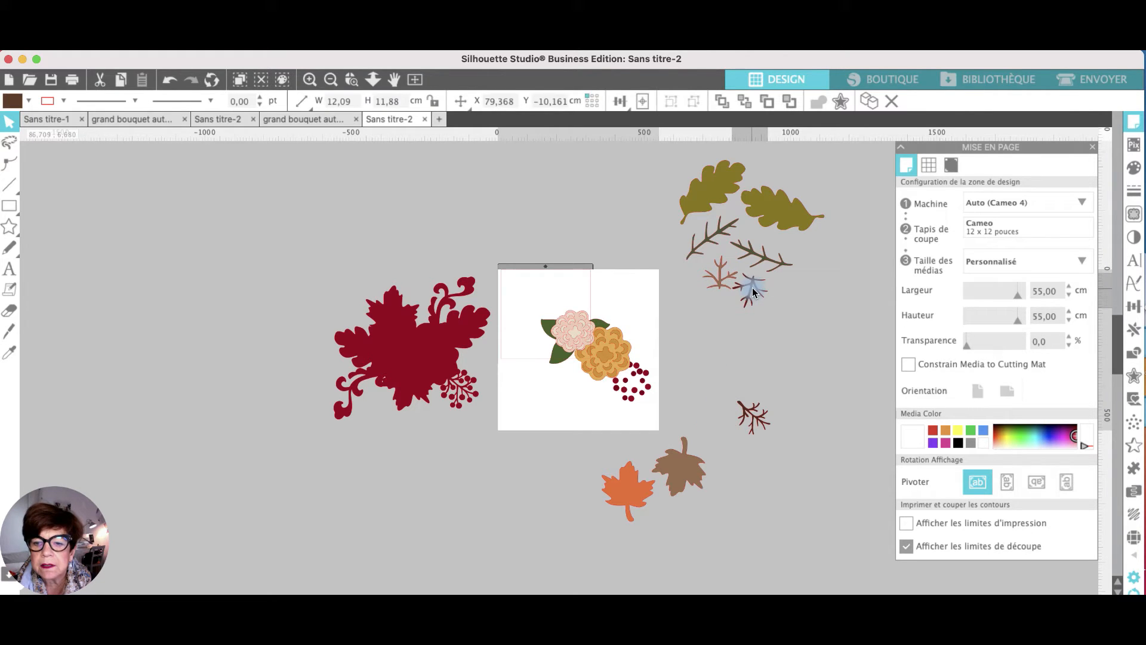
{"action": "left_click", "coordinate": [754, 364]}
{"action": "left_click_drag", "start_coordinate": [754, 418], "coordinate": [789, 297]}
{"action": "left_click", "coordinate": [693, 533]}
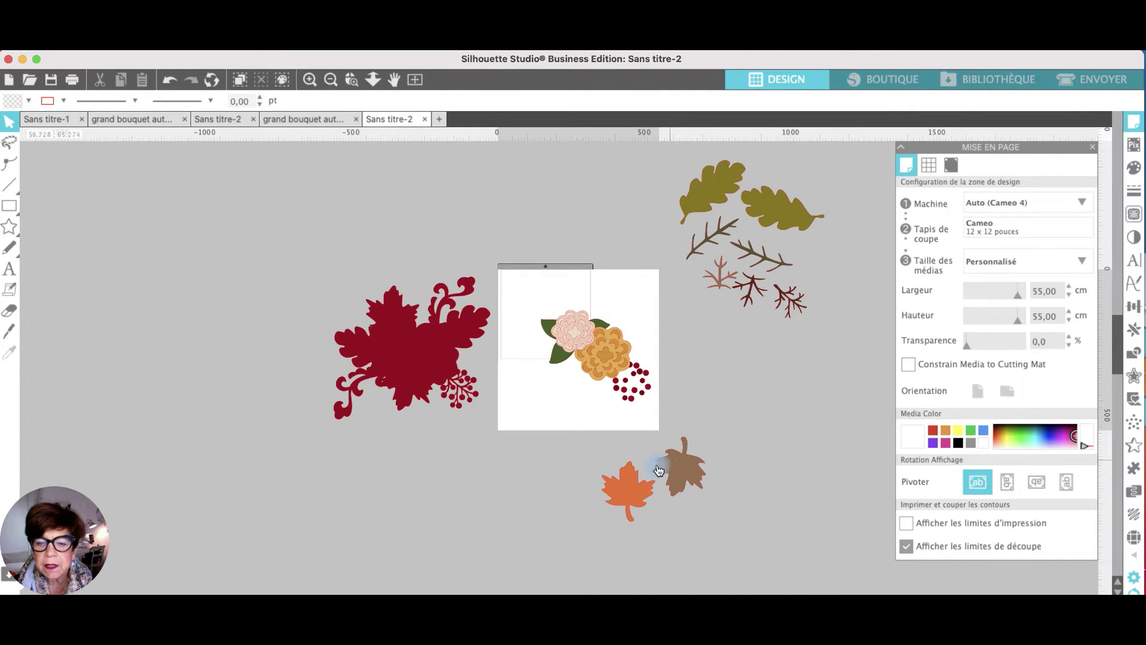
- Move the brown and orange maple leaves up to the right of the vein shapes, with the brown leaf above the orange one
{"action": "left_click_drag", "start_coordinate": [693, 446], "coordinate": [828, 244]}
{"action": "left_click_drag", "start_coordinate": [627, 489], "coordinate": [854, 280]}
{"action": "left_click", "coordinate": [766, 281]}
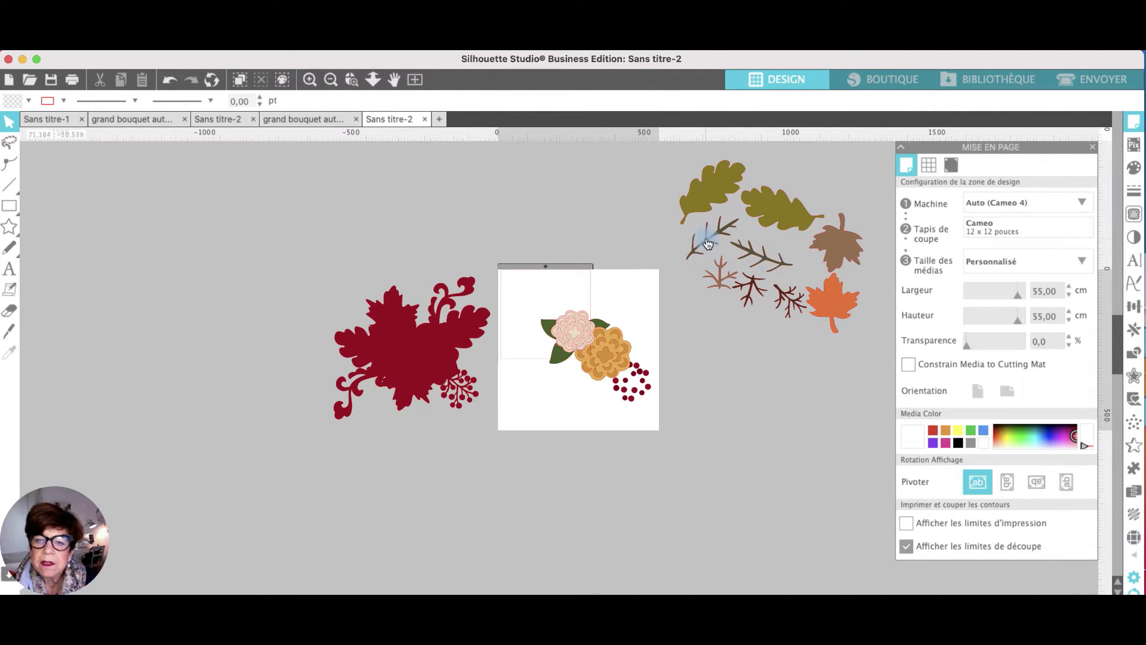
{"action": "scroll", "coordinate": [708, 243], "scroll_direction": "up", "scroll_amount": 1}
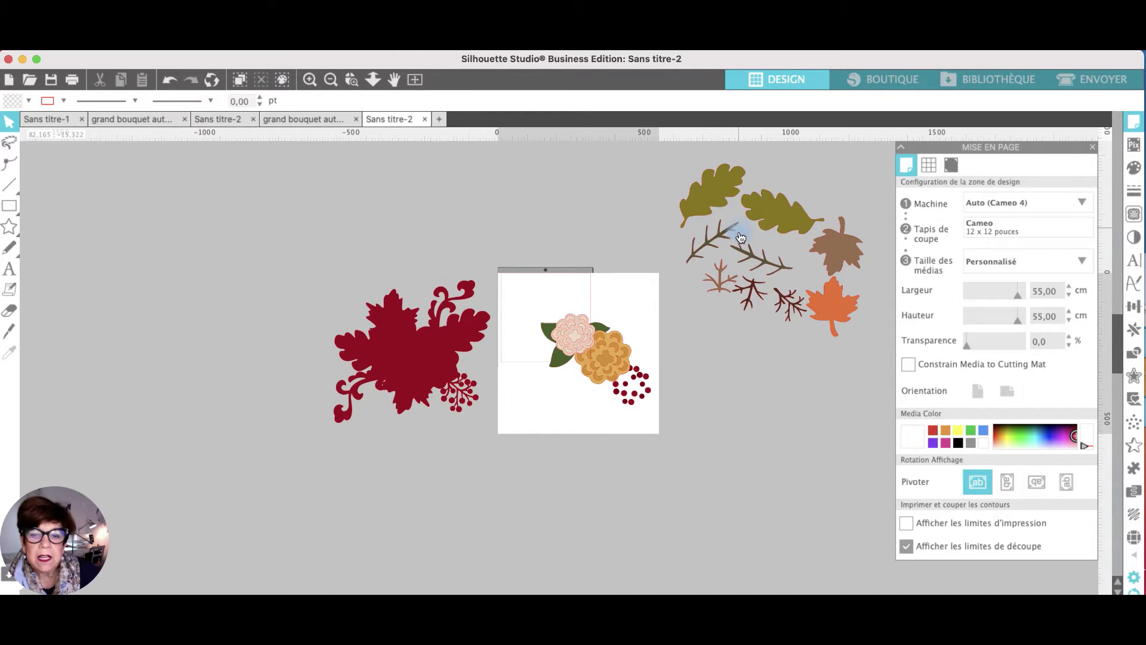
- Move the green leaves off the page, placing them beneath the berry stem and vein shapes beside the page
{"action": "left_click_drag", "start_coordinate": [556, 356], "coordinate": [694, 316]}
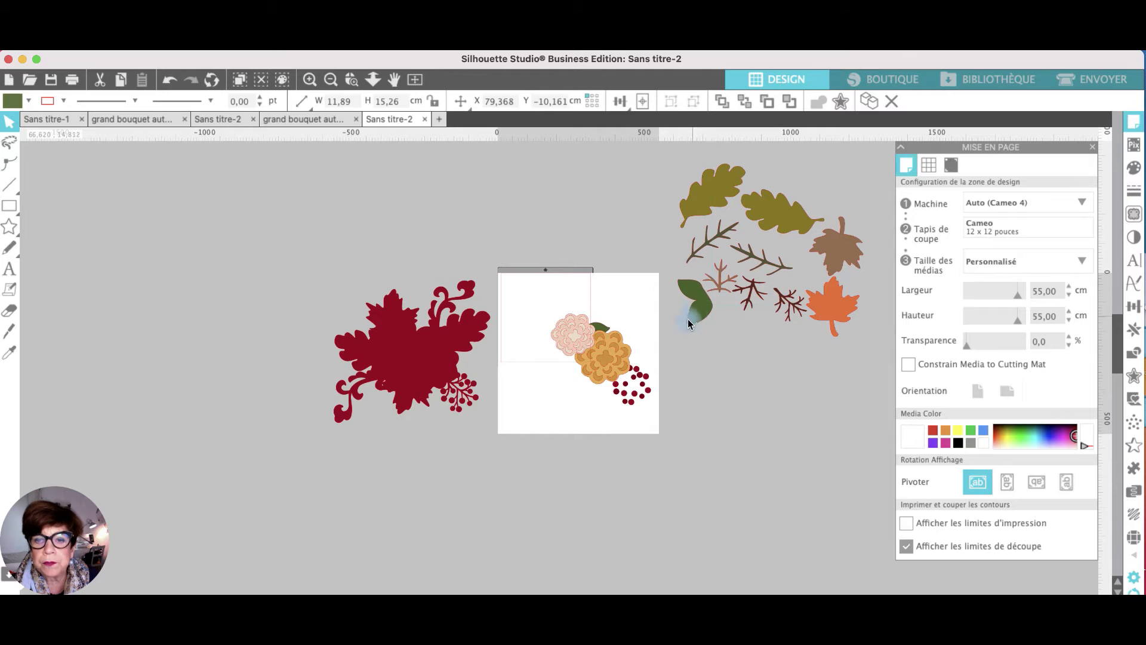
{"action": "left_click_drag", "start_coordinate": [602, 334], "coordinate": [722, 322]}
{"action": "left_click", "coordinate": [743, 373]}
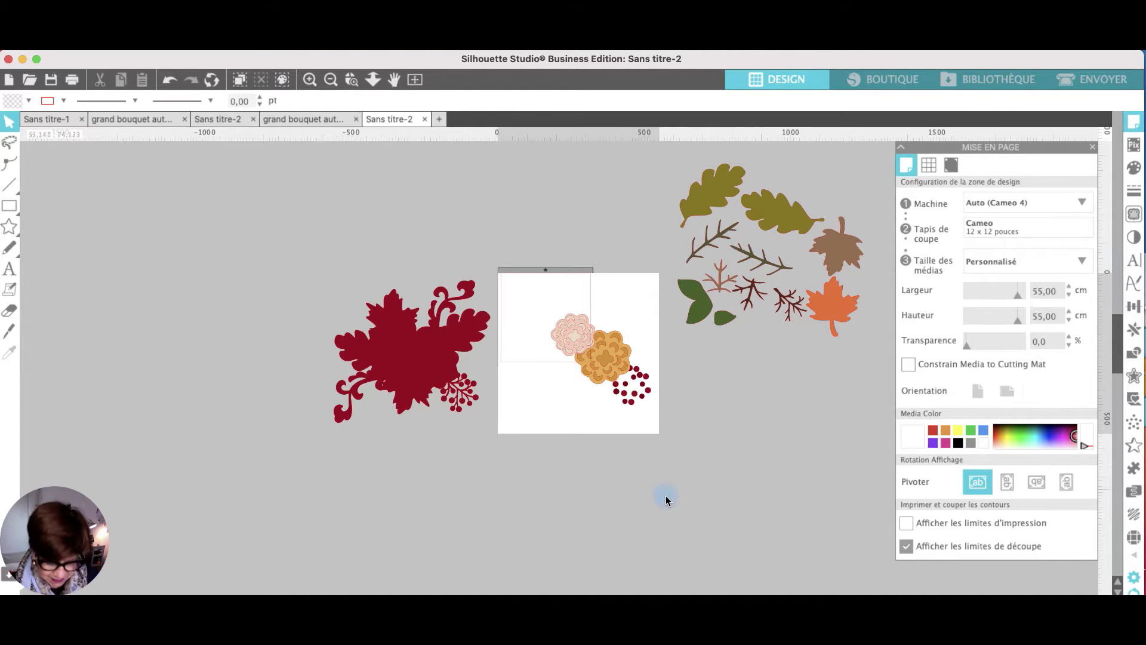
- Delete the lower dark red berries of the cluster beside the yellow flower
{"action": "key", "text": "z"}
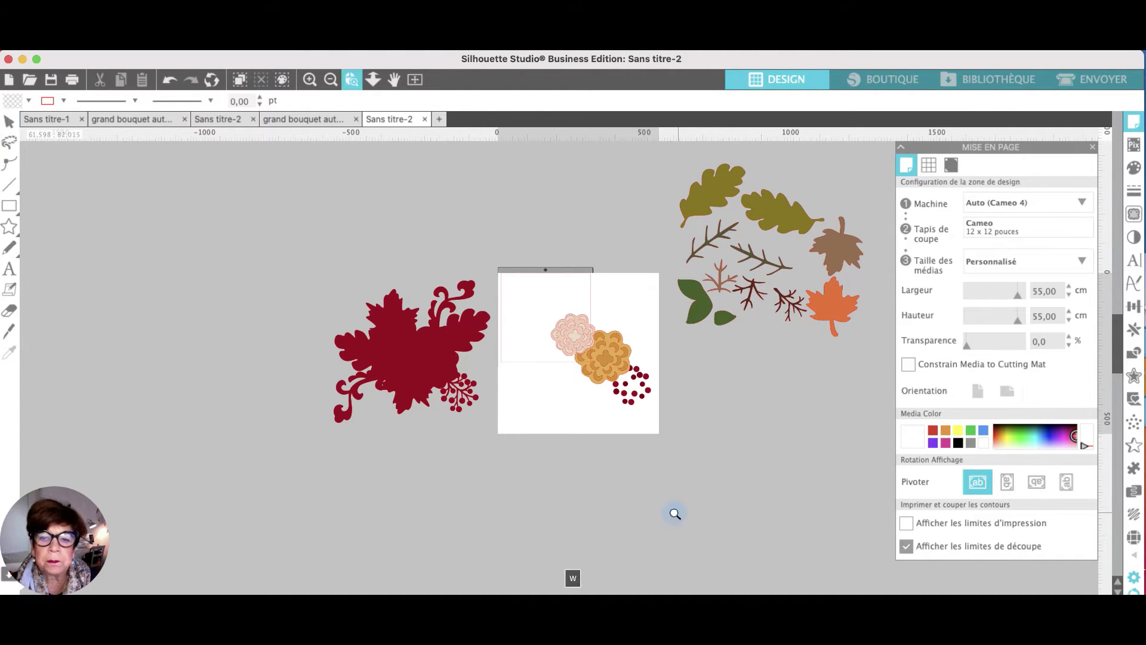
{"action": "left_click_drag", "start_coordinate": [532, 288], "coordinate": [697, 453]}
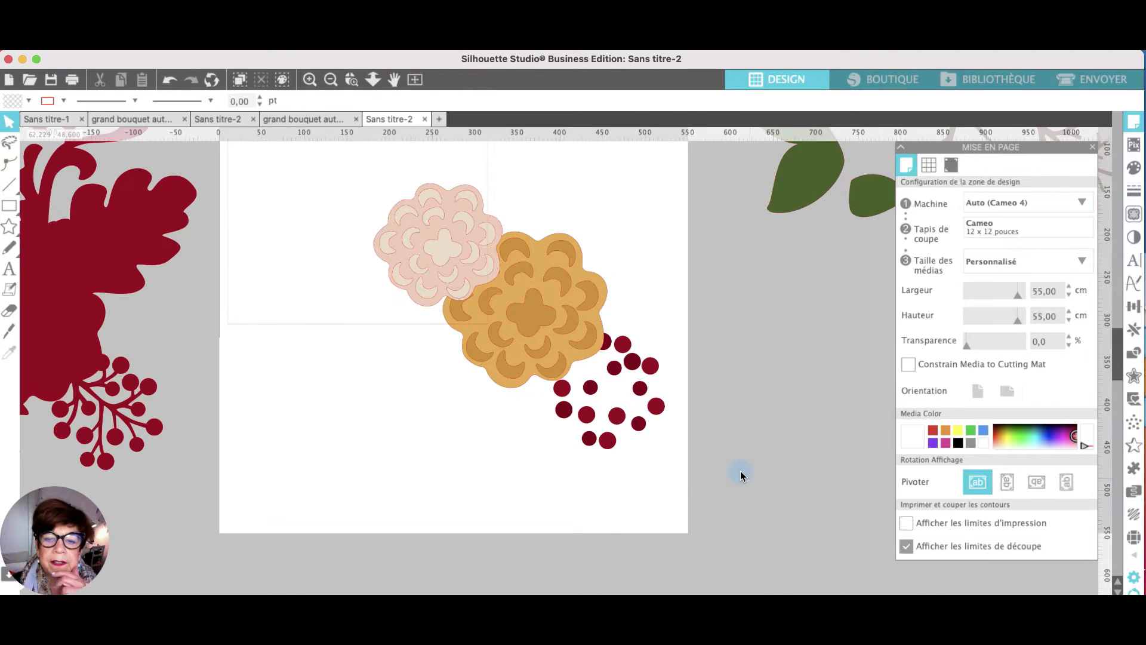
{"action": "left_click_drag", "start_coordinate": [538, 399], "coordinate": [706, 456]}
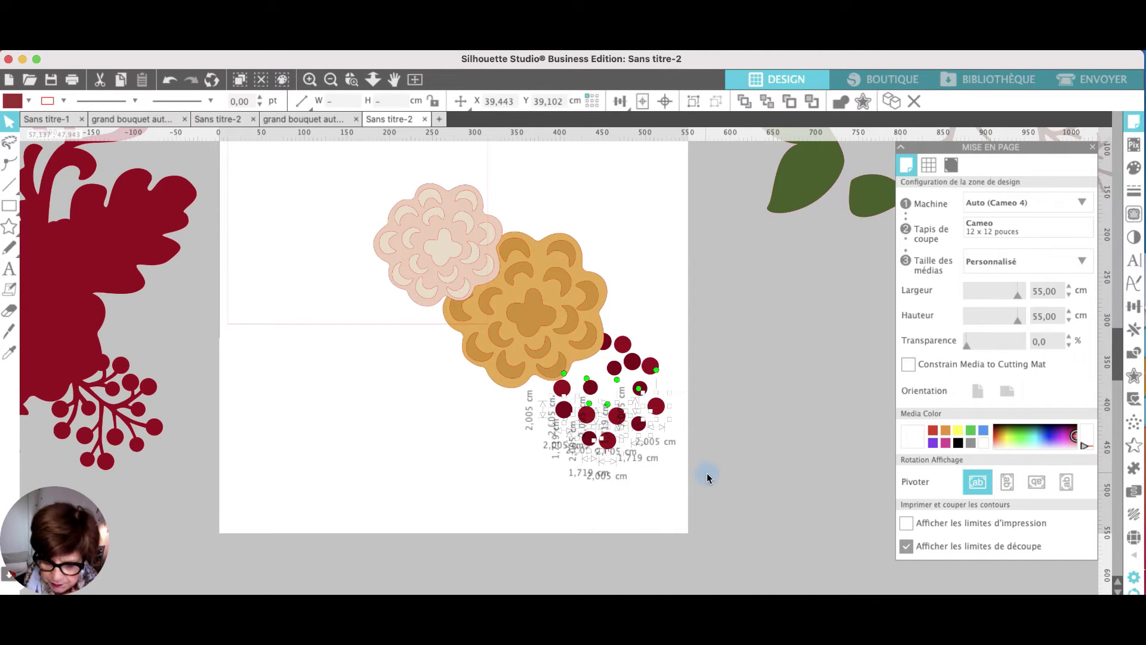
{"action": "key", "text": "Delete"}
- Delete the outer dark red berries on the right side of the remaining cluster
{"action": "scroll", "coordinate": [707, 473], "scroll_direction": "right", "scroll_amount": 3}
{"action": "scroll", "coordinate": [706, 472], "scroll_direction": "down", "scroll_amount": 2}
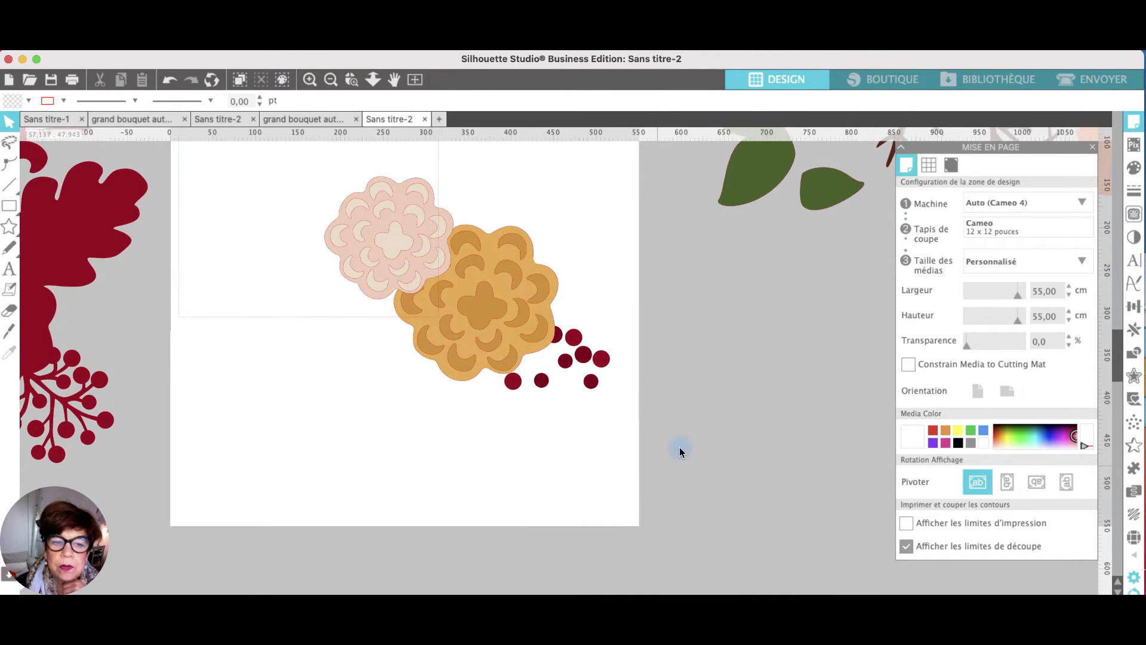
{"action": "scroll", "coordinate": [581, 458], "scroll_direction": "down", "scroll_amount": 3}
{"action": "scroll", "coordinate": [581, 458], "scroll_direction": "right", "scroll_amount": 2}
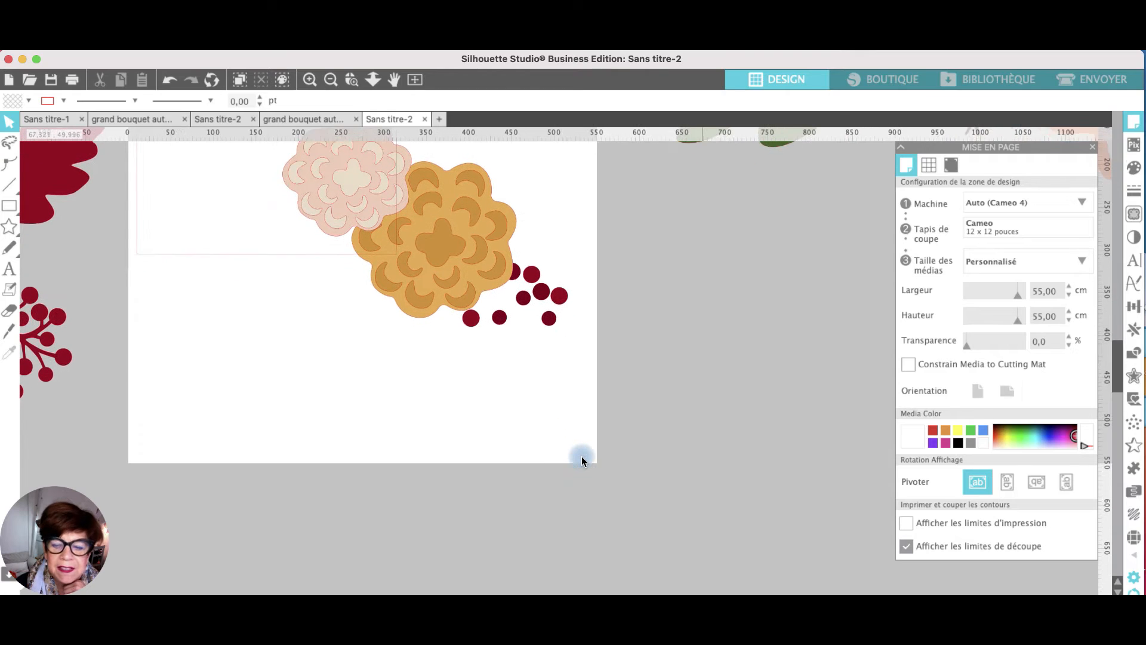
{"action": "scroll", "coordinate": [582, 459], "scroll_direction": "down", "scroll_amount": 2}
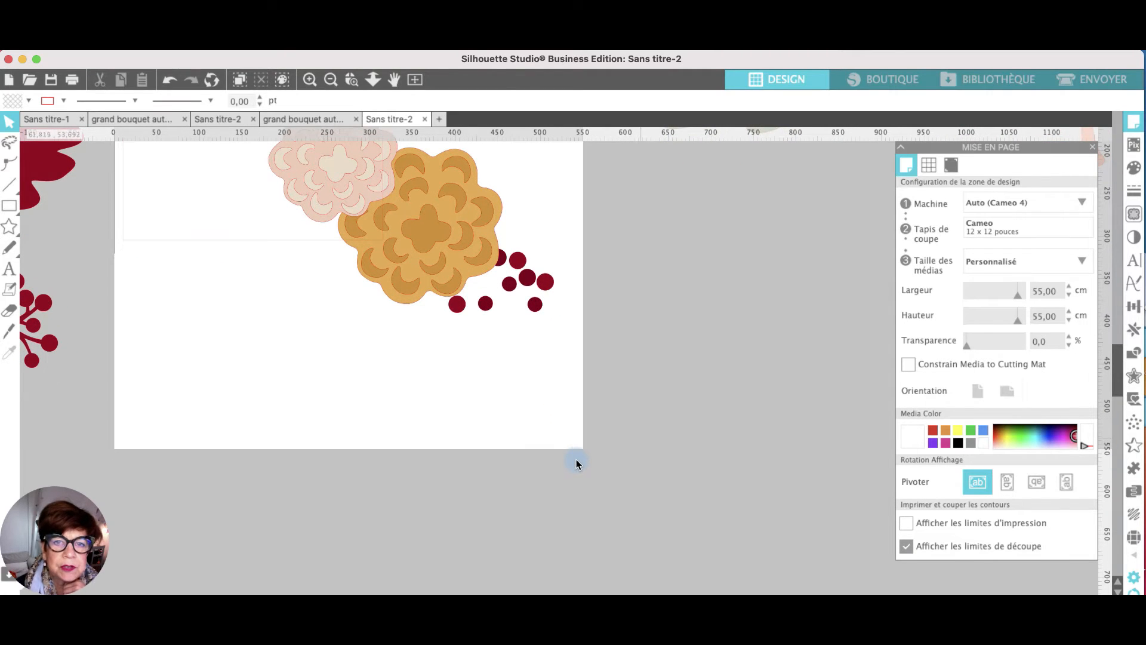
{"action": "scroll", "coordinate": [567, 462], "scroll_direction": "left", "scroll_amount": 2}
{"action": "scroll", "coordinate": [566, 470], "scroll_direction": "up", "scroll_amount": 3}
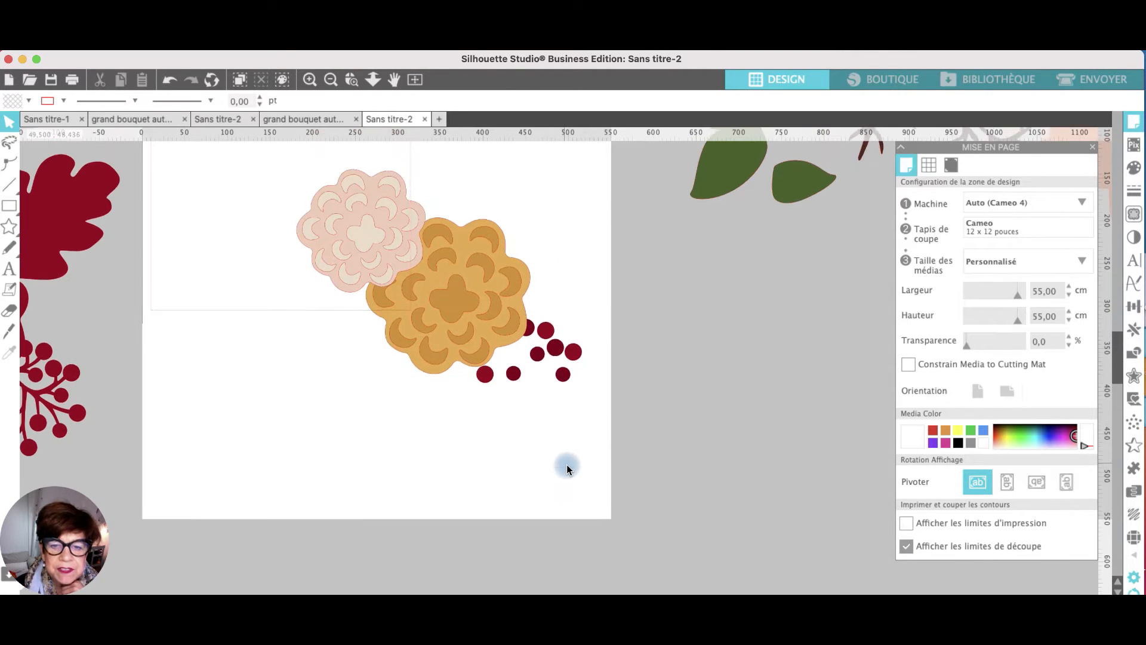
{"action": "scroll", "coordinate": [580, 336], "scroll_direction": "up", "scroll_amount": 2}
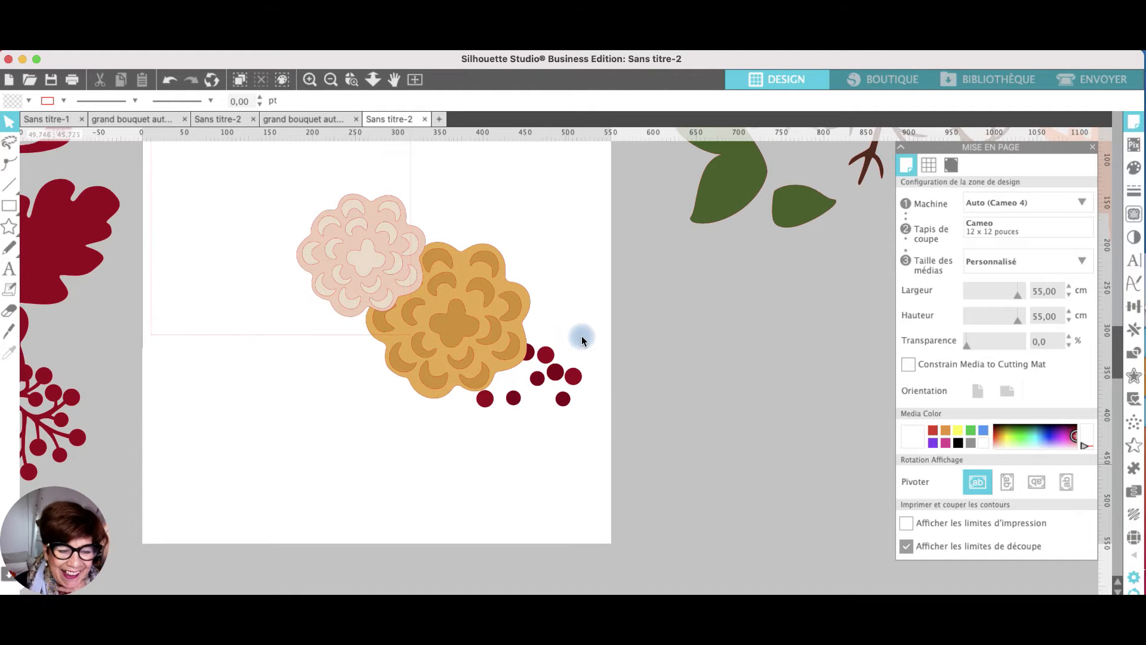
{"action": "scroll", "coordinate": [577, 339], "scroll_direction": "up", "scroll_amount": 1}
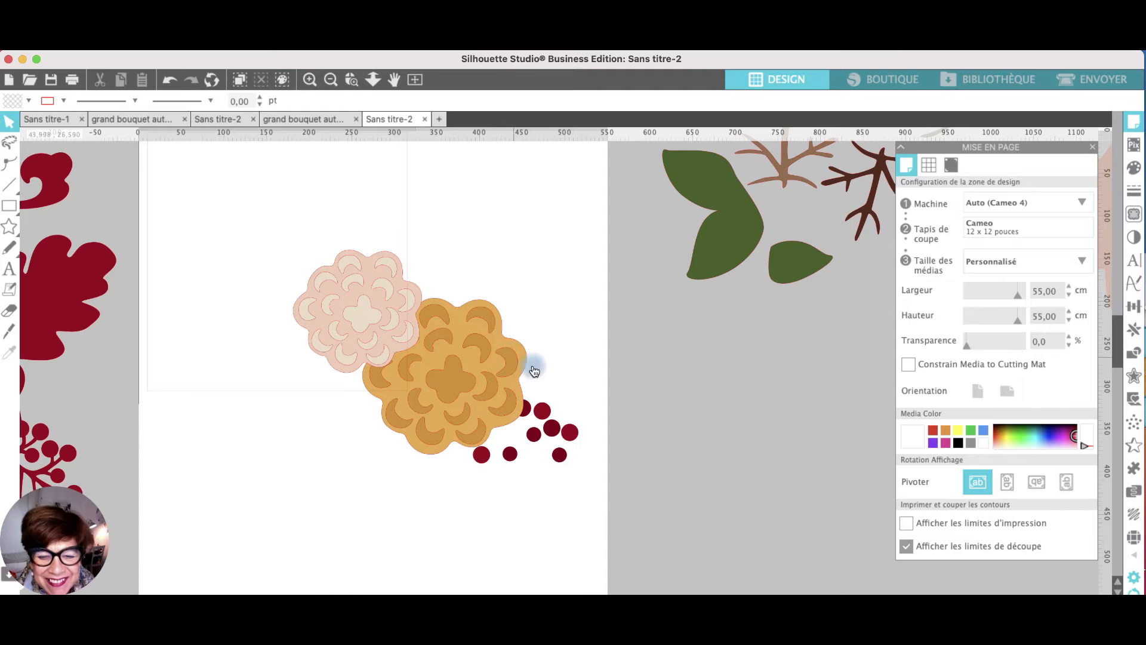
{"action": "left_click_drag", "start_coordinate": [533, 382], "coordinate": [584, 477]}
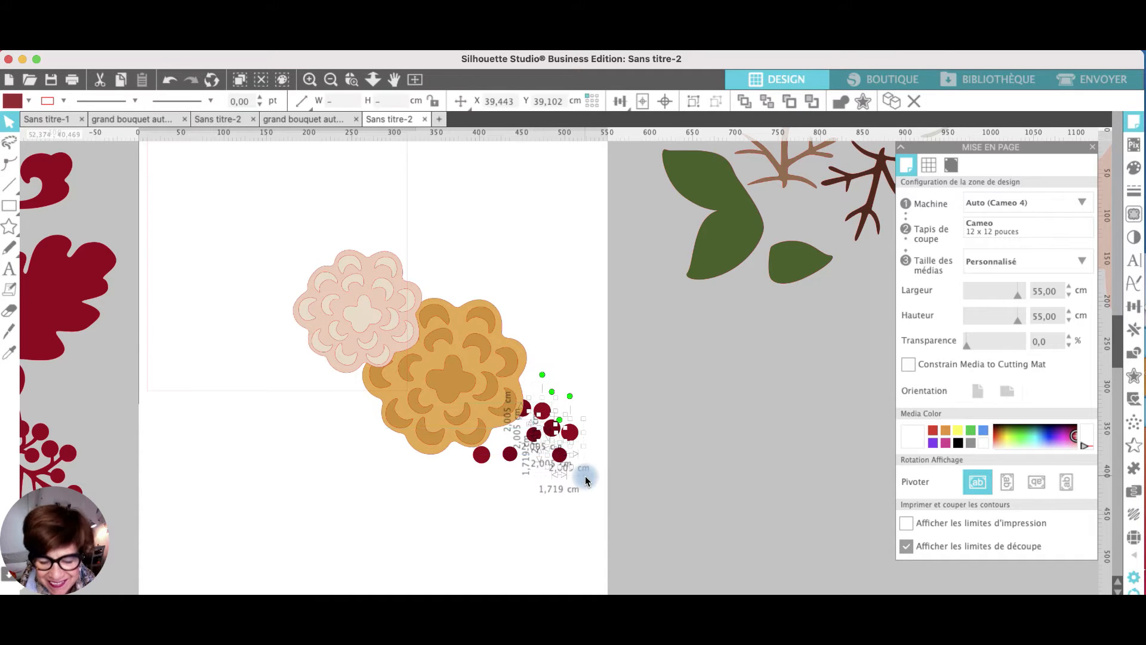
{"action": "key", "text": "Delete"}
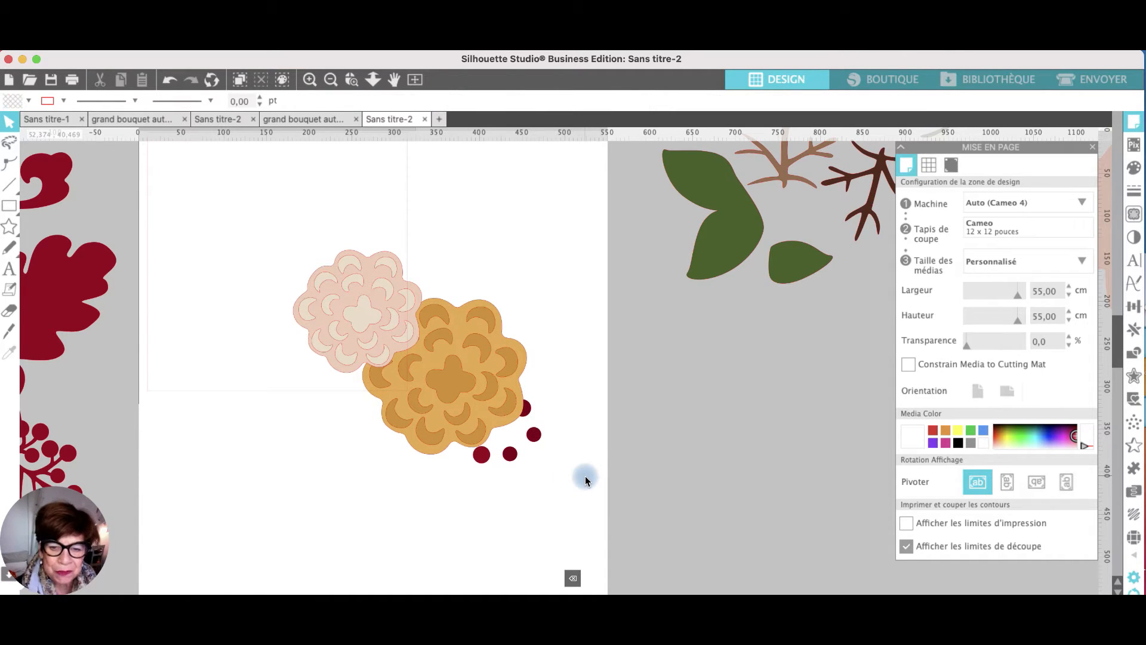
- Delete the last loose dark red berries along the yellow flower's lower right edge
{"action": "left_click", "coordinate": [528, 411]}
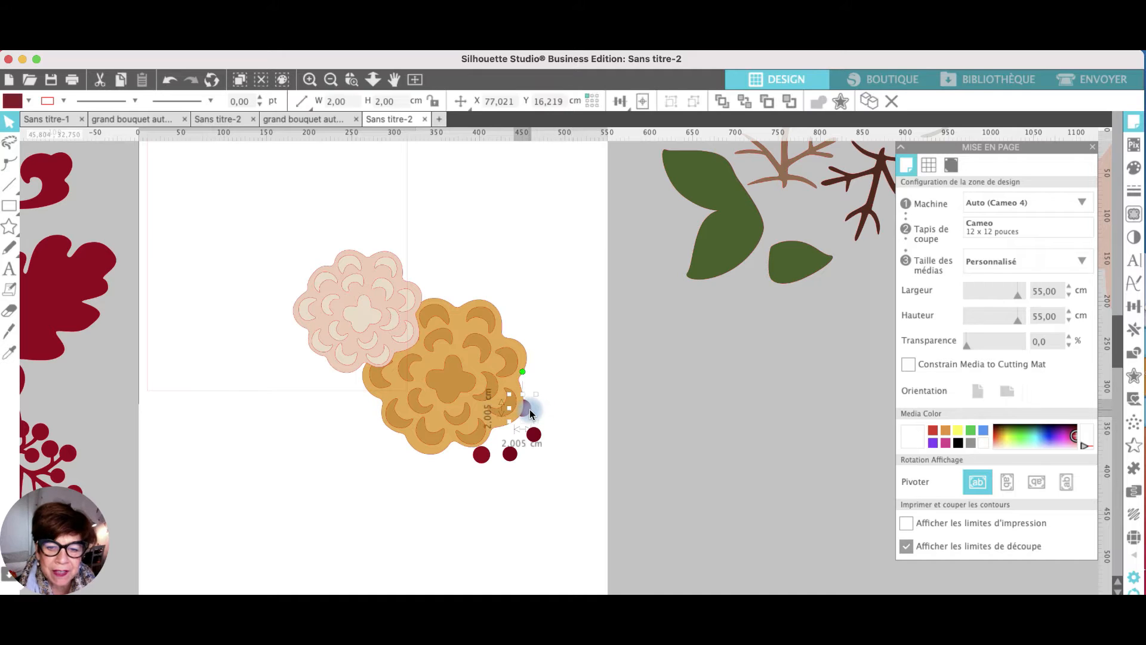
{"action": "left_click_drag", "start_coordinate": [530, 413], "coordinate": [488, 462]}
{"action": "key", "text": "BackSpace"}
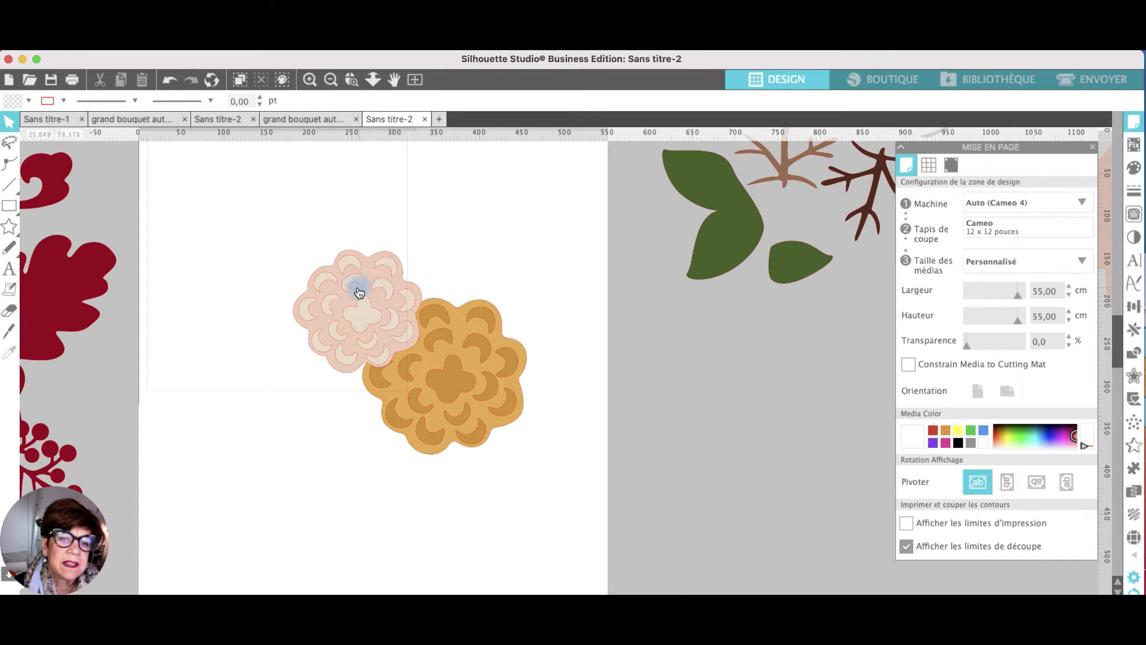
- Move the pink flower base up and to the left, clear of its cream petal details
{"action": "left_click_drag", "start_coordinate": [356, 295], "coordinate": [241, 199]}
{"action": "key", "text": "Escape"}
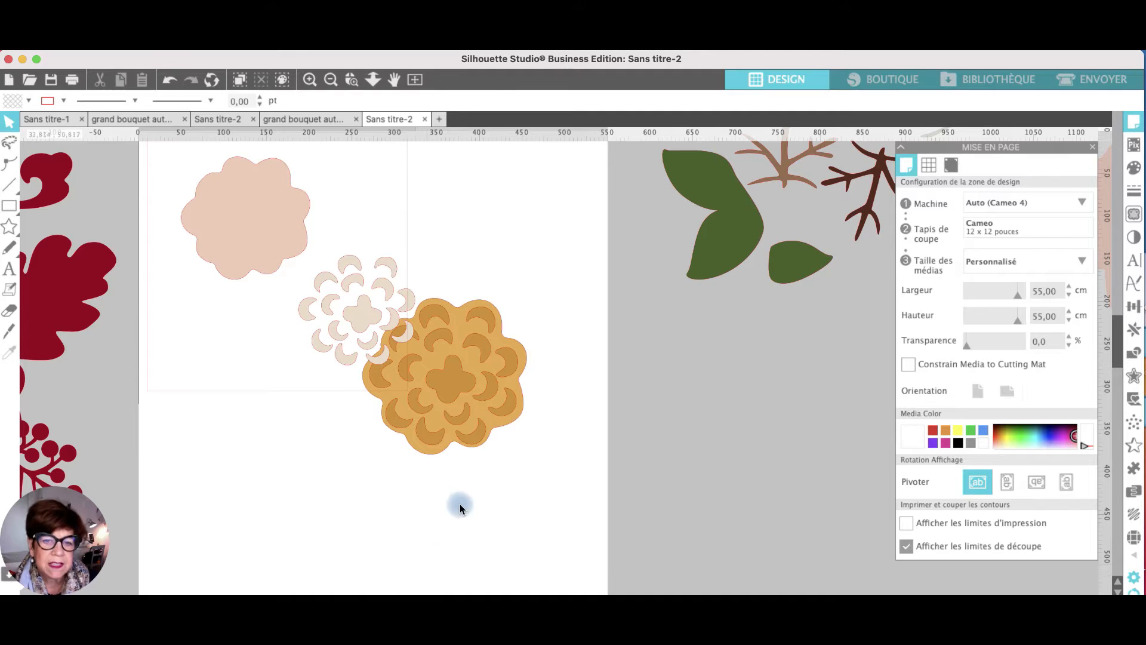
- Select the darker petal details and centre of the yellow flower and group them
{"action": "left_click", "coordinate": [421, 341]}
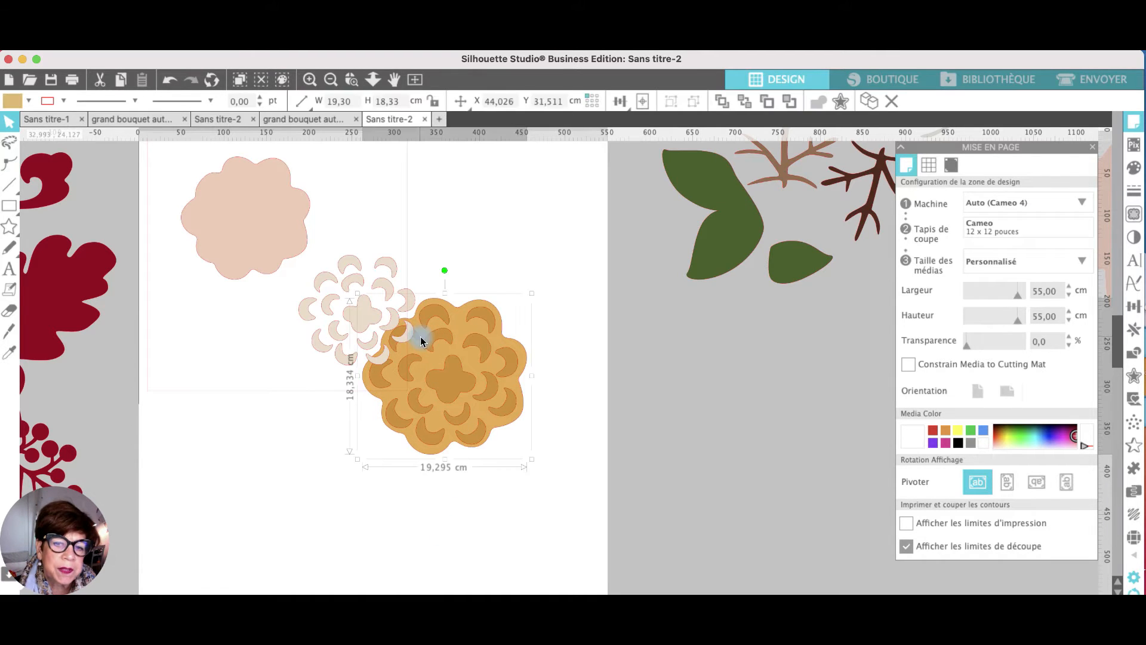
{"action": "left_click", "coordinate": [512, 212]}
{"action": "left_click", "coordinate": [440, 312]}
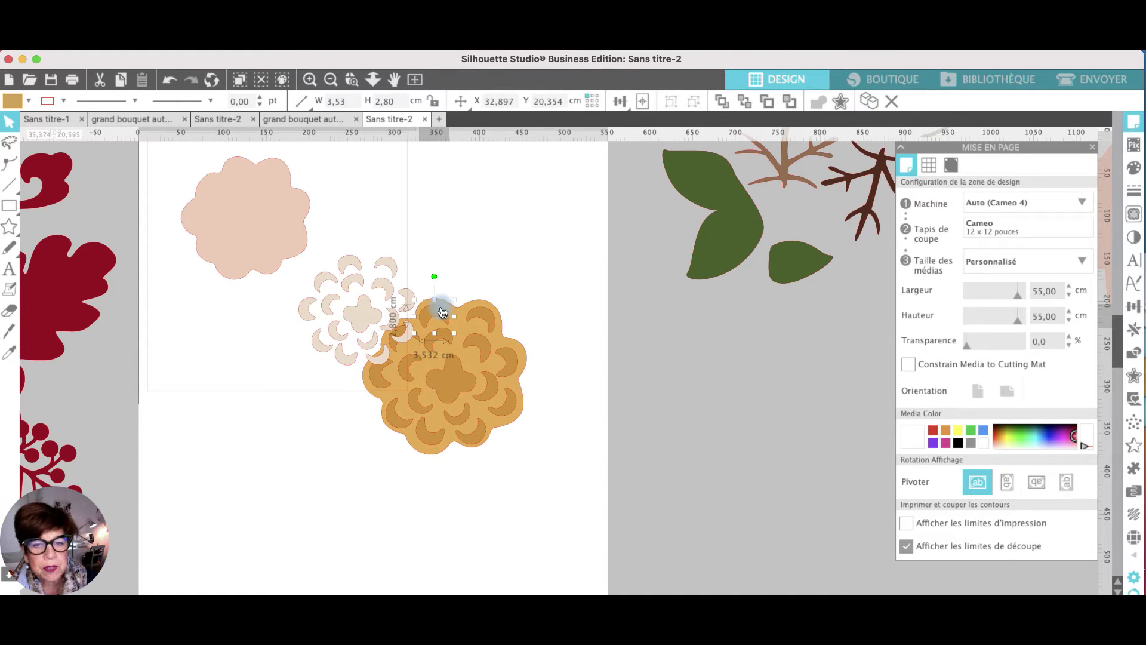
{"action": "left_click", "coordinate": [397, 347], "text": "shift"}
{"action": "left_click", "coordinate": [376, 383], "text": "shift"}
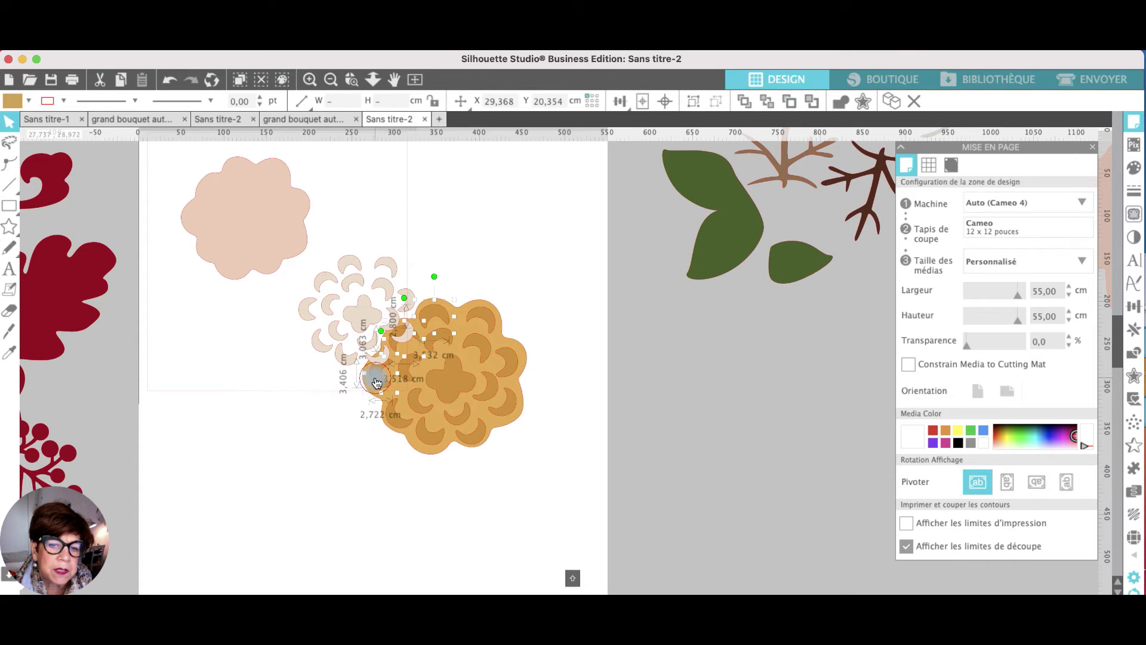
{"action": "left_click", "coordinate": [422, 411], "text": "shift"}
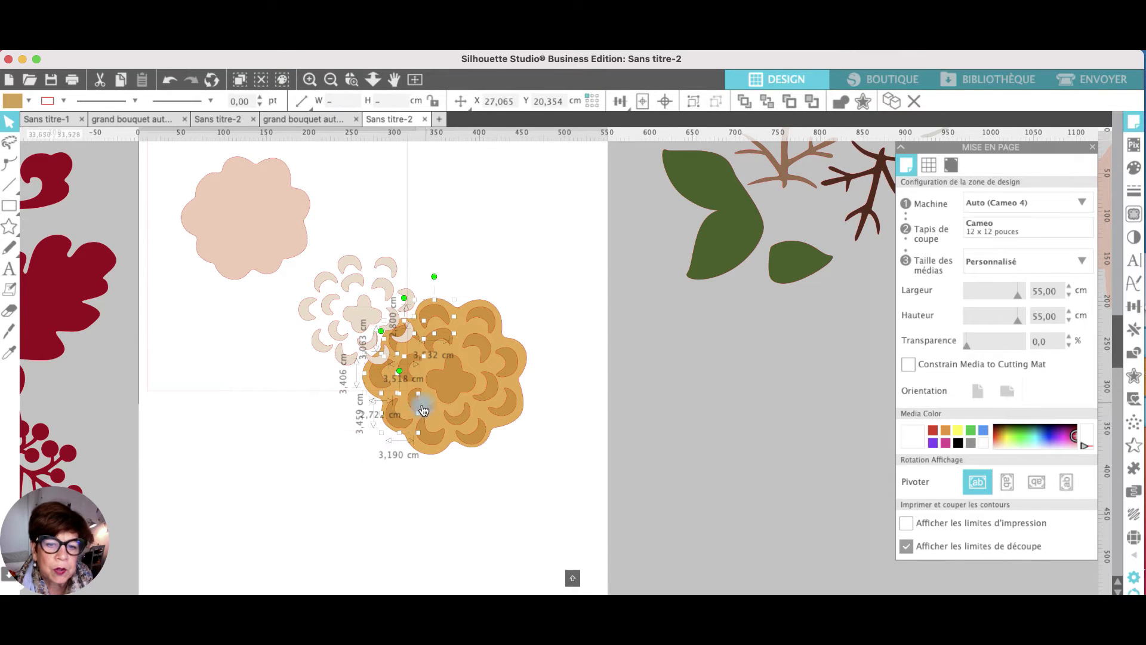
{"action": "left_click", "coordinate": [420, 405], "text": "shift"}
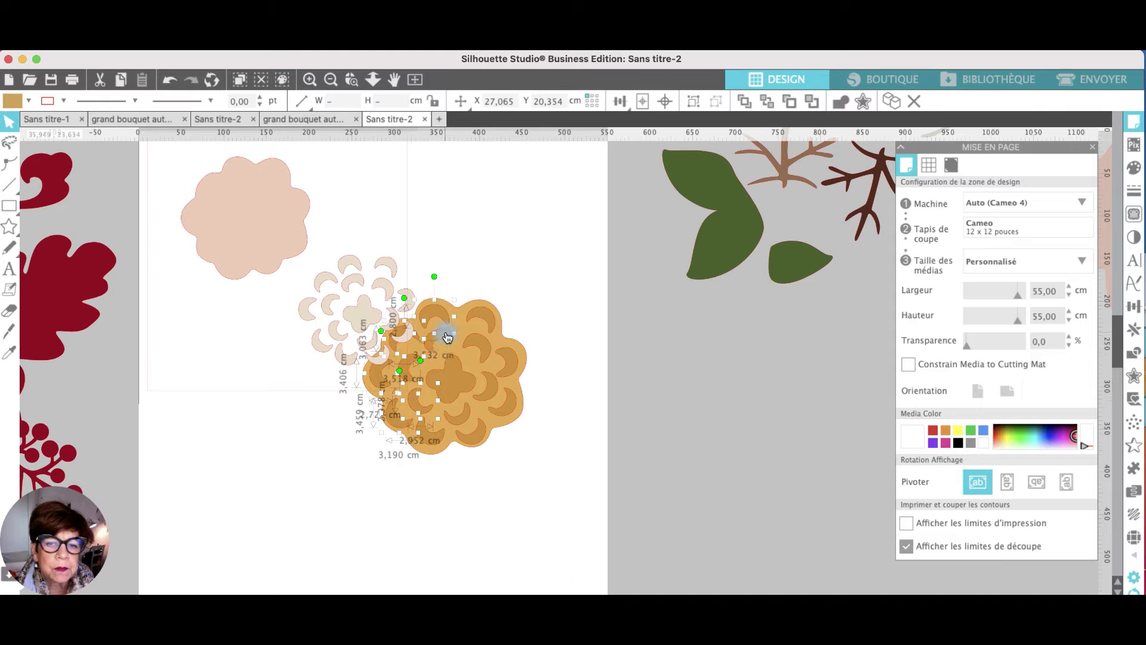
{"action": "left_click", "coordinate": [482, 316], "text": "shift"}
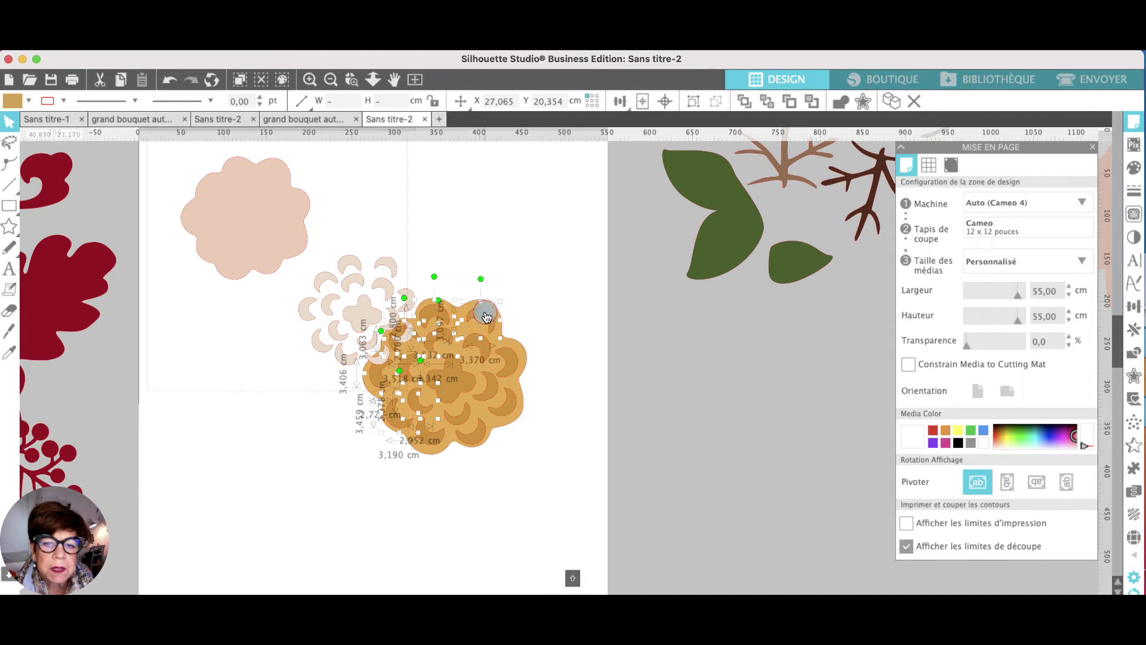
{"action": "left_click", "coordinate": [500, 378], "text": "shift"}
{"action": "left_click", "coordinate": [499, 408], "text": "shift"}
{"action": "left_click", "coordinate": [473, 440], "text": "shift"}
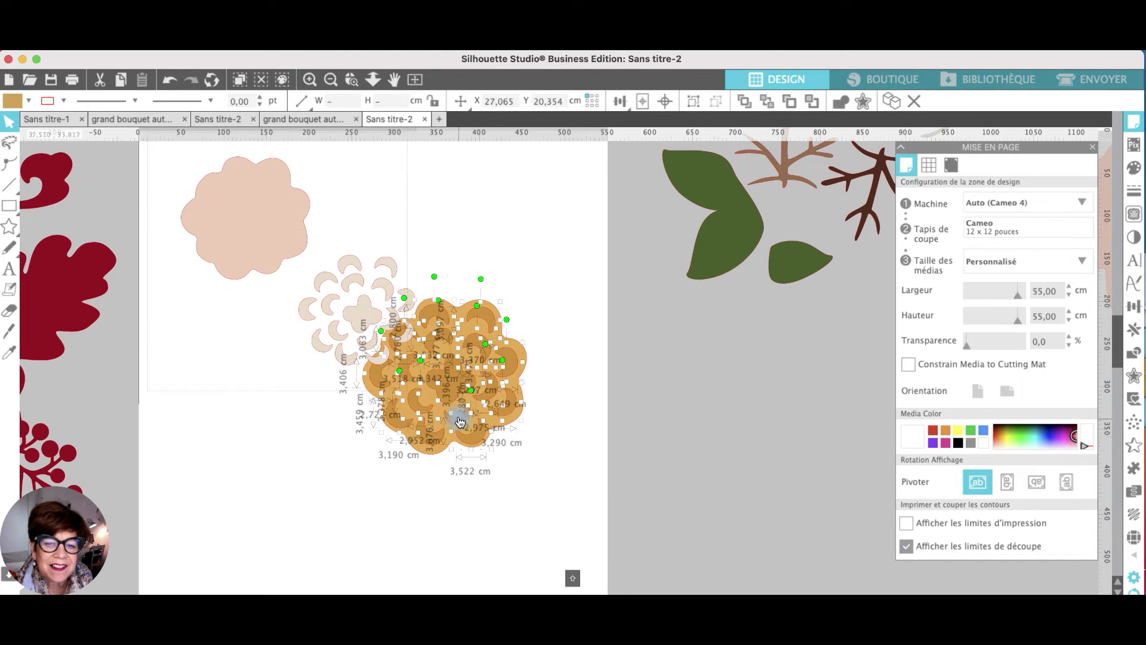
{"action": "left_click", "coordinate": [447, 393], "text": "shift"}
{"action": "left_click", "coordinate": [448, 393], "text": "shift"}
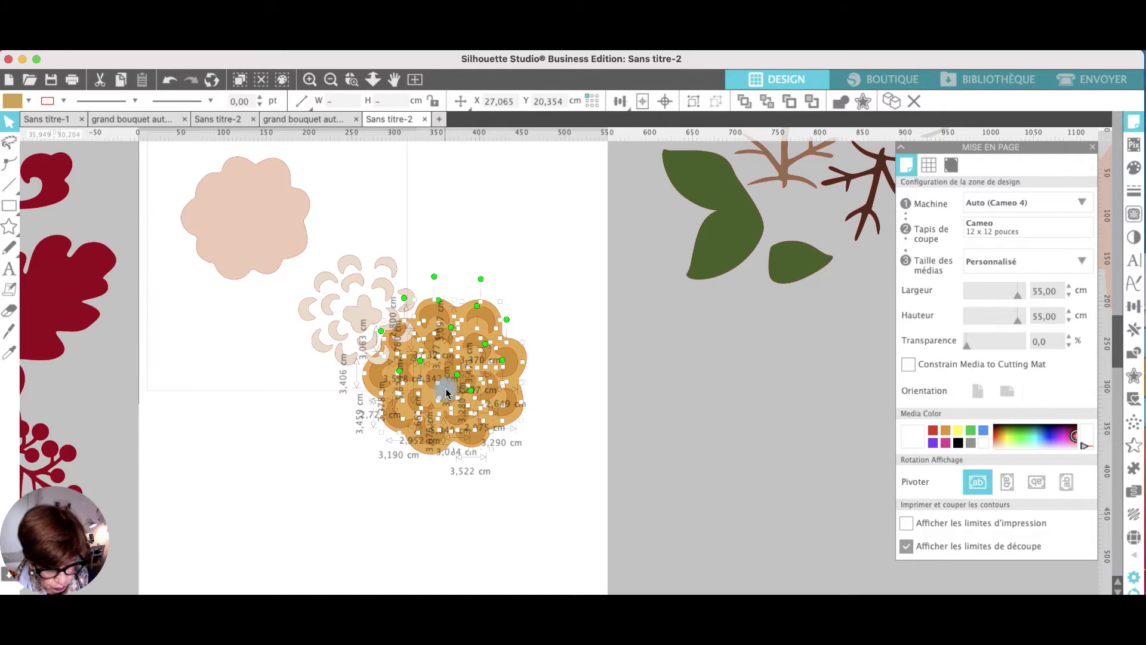
{"action": "key", "text": "super+g"}
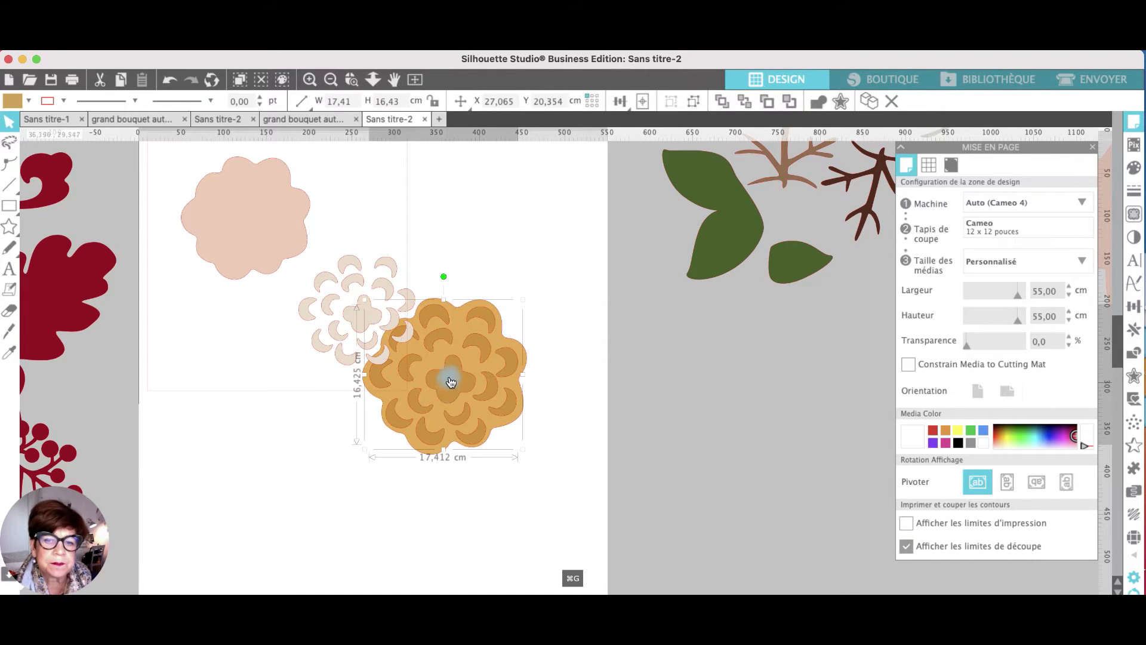
- Undo a trial move of the petal group and group the two left-out crescent petals with it
{"action": "left_click_drag", "start_coordinate": [447, 393], "coordinate": [595, 404]}
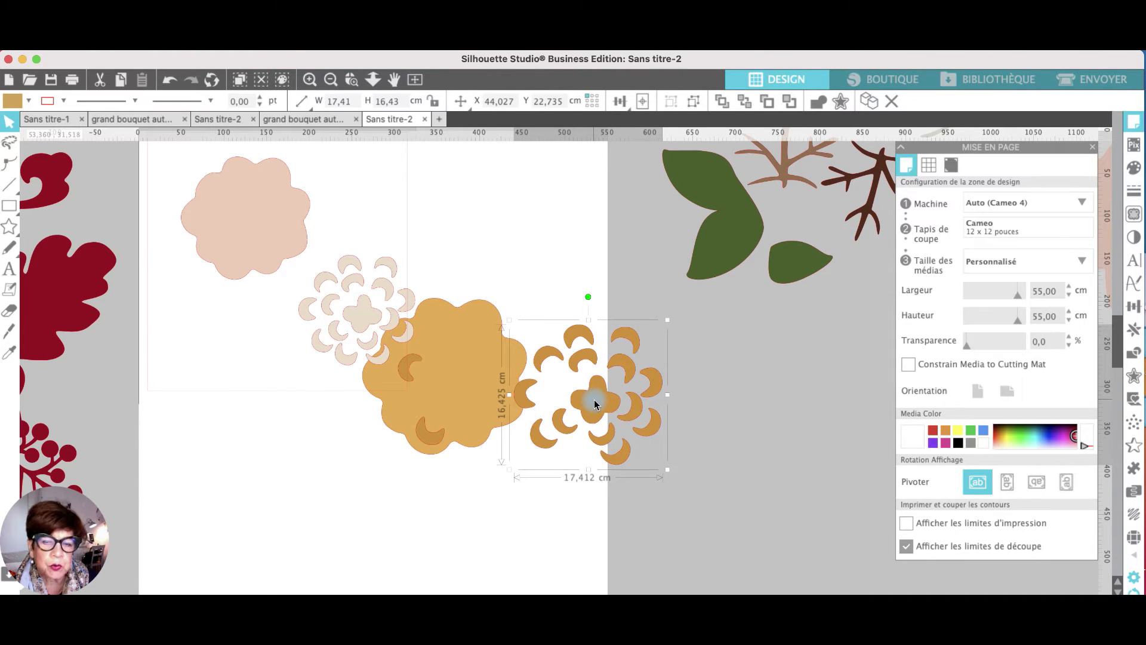
{"action": "key", "text": "super+z"}
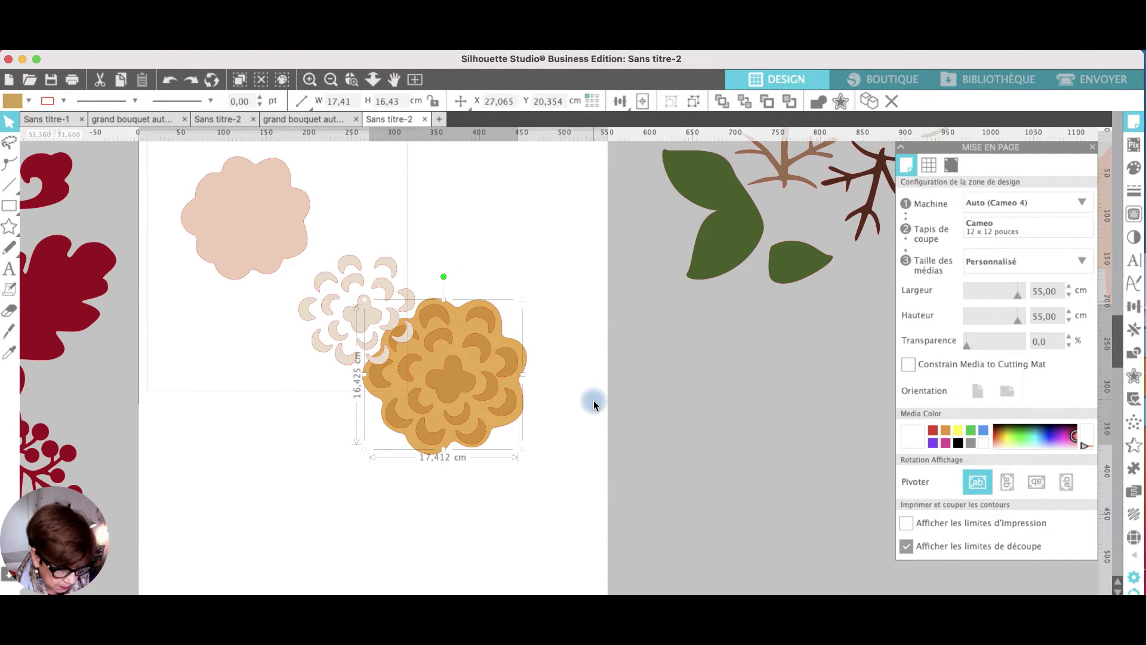
{"action": "left_click", "coordinate": [411, 370]}
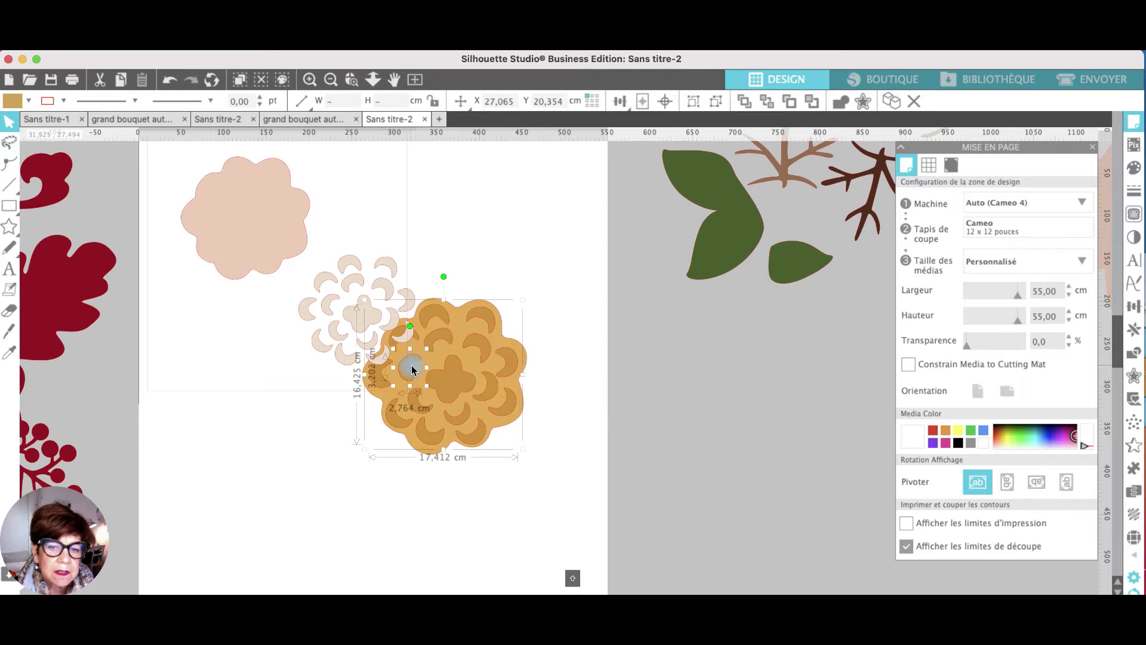
{"action": "left_click", "coordinate": [403, 422], "text": "shift"}
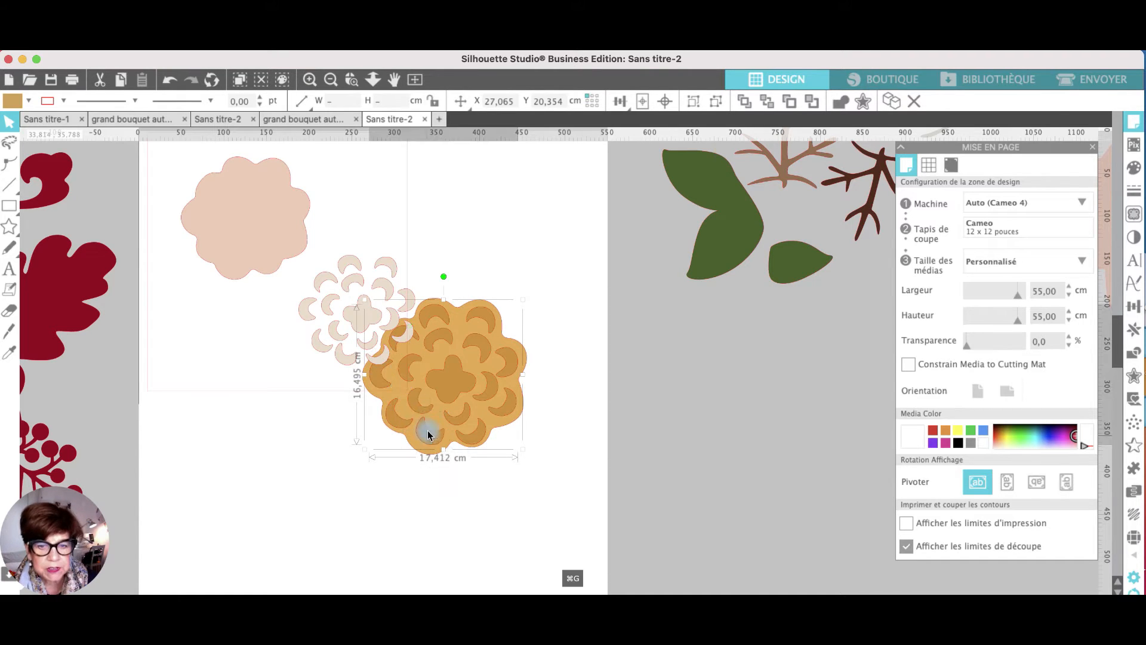
- Move the yellow flower's petal group off the page below the green leaves, and its base onto the page's right edge
{"action": "left_click_drag", "start_coordinate": [498, 384], "coordinate": [809, 432]}
{"action": "left_click_drag", "start_coordinate": [477, 390], "coordinate": [591, 427]}
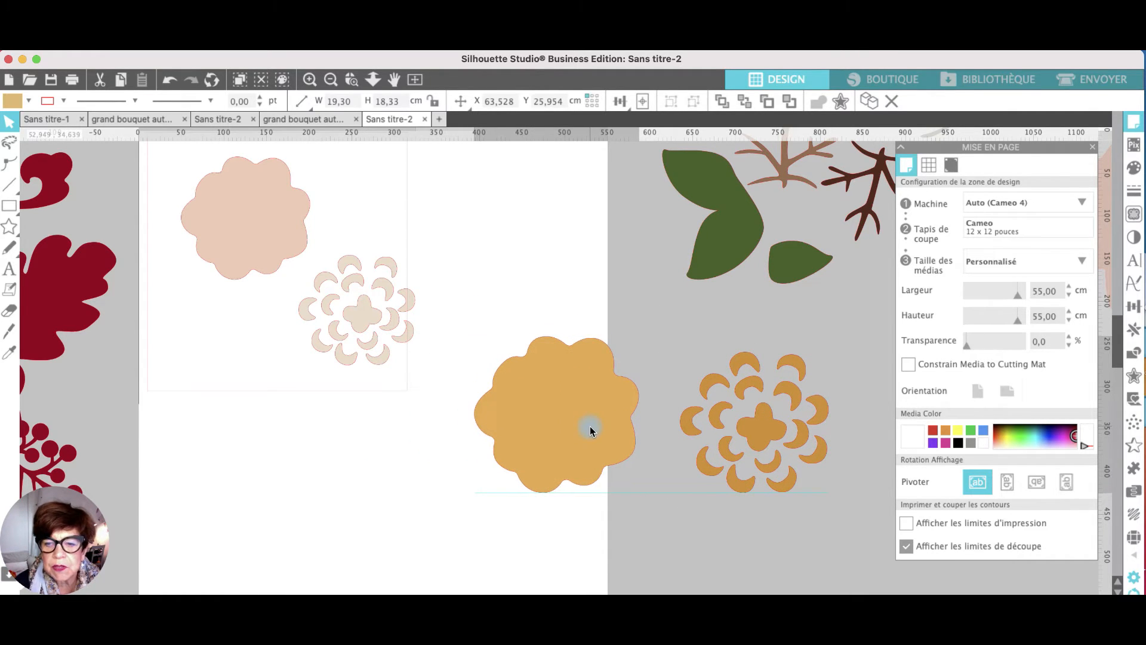
{"action": "left_click", "coordinate": [721, 433]}
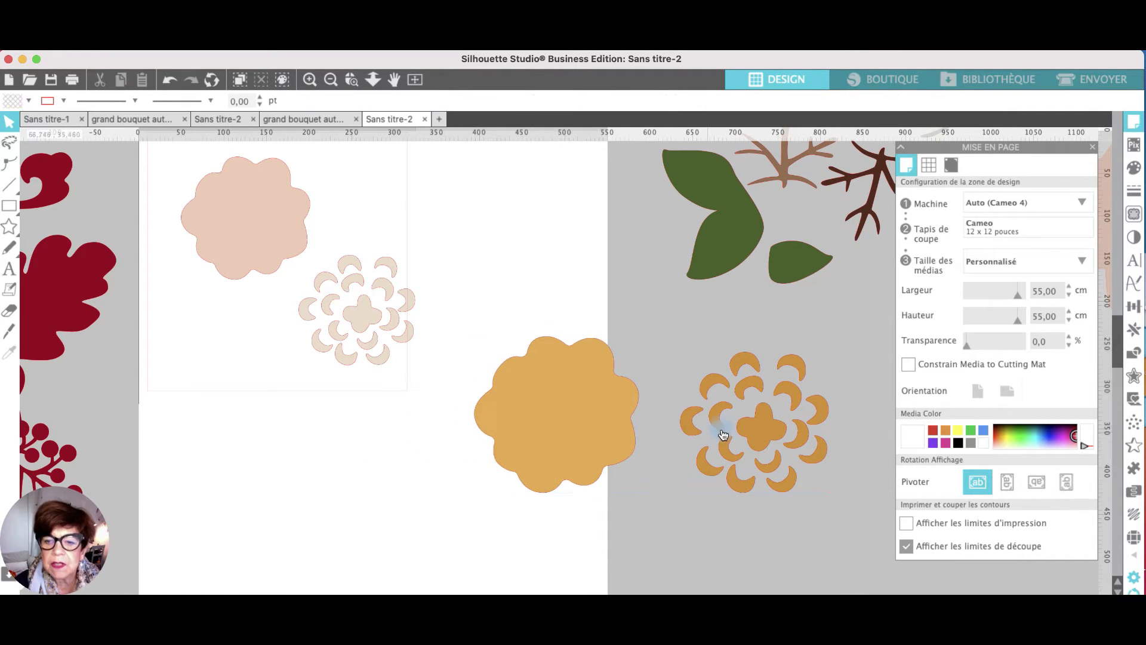
{"action": "left_click", "coordinate": [759, 431]}
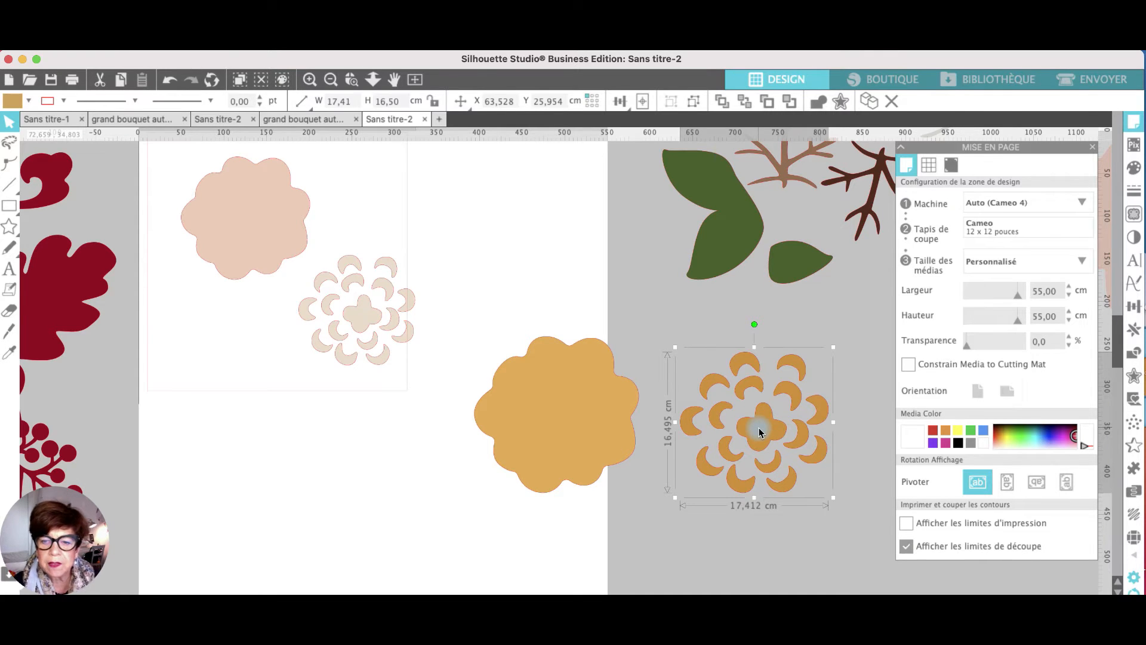
{"action": "left_click", "coordinate": [564, 405]}
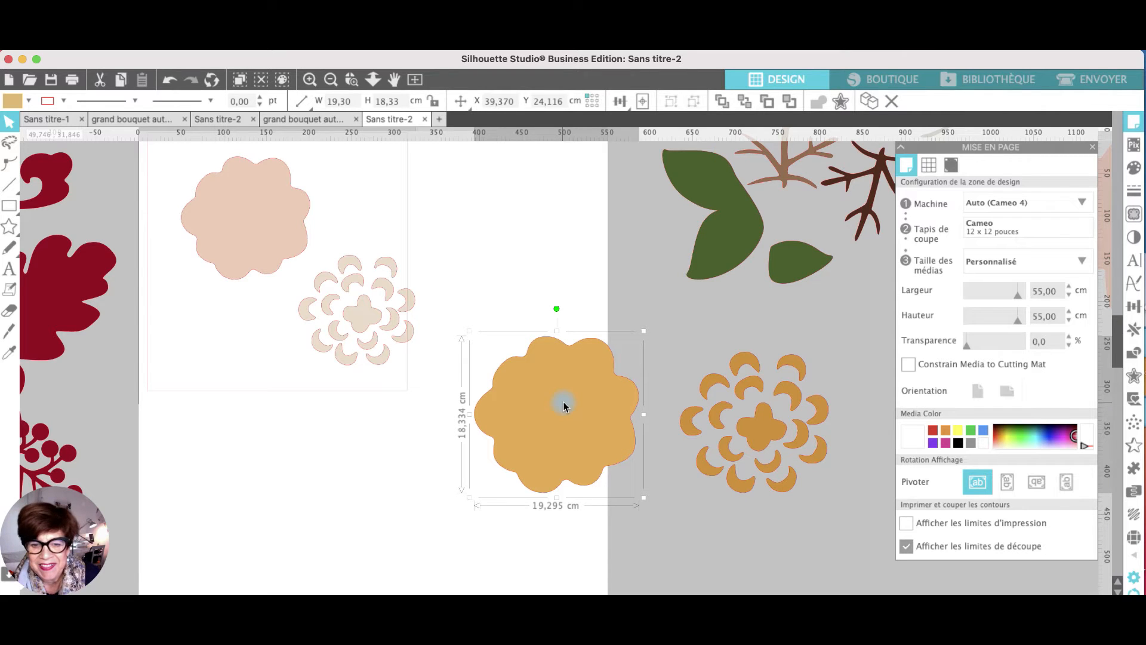
{"action": "scroll", "coordinate": [564, 406], "scroll_direction": "left", "scroll_amount": 2}
{"action": "scroll", "coordinate": [564, 406], "scroll_direction": "up", "scroll_amount": 1}
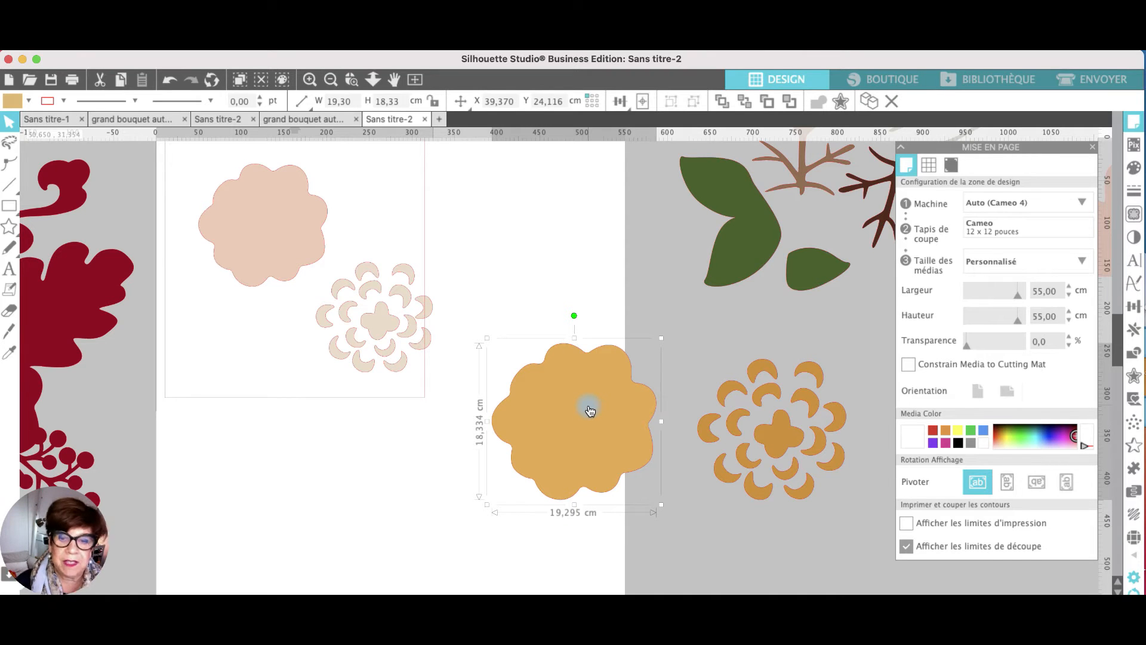
{"action": "scroll", "coordinate": [589, 410], "scroll_direction": "down", "scroll_amount": 2}
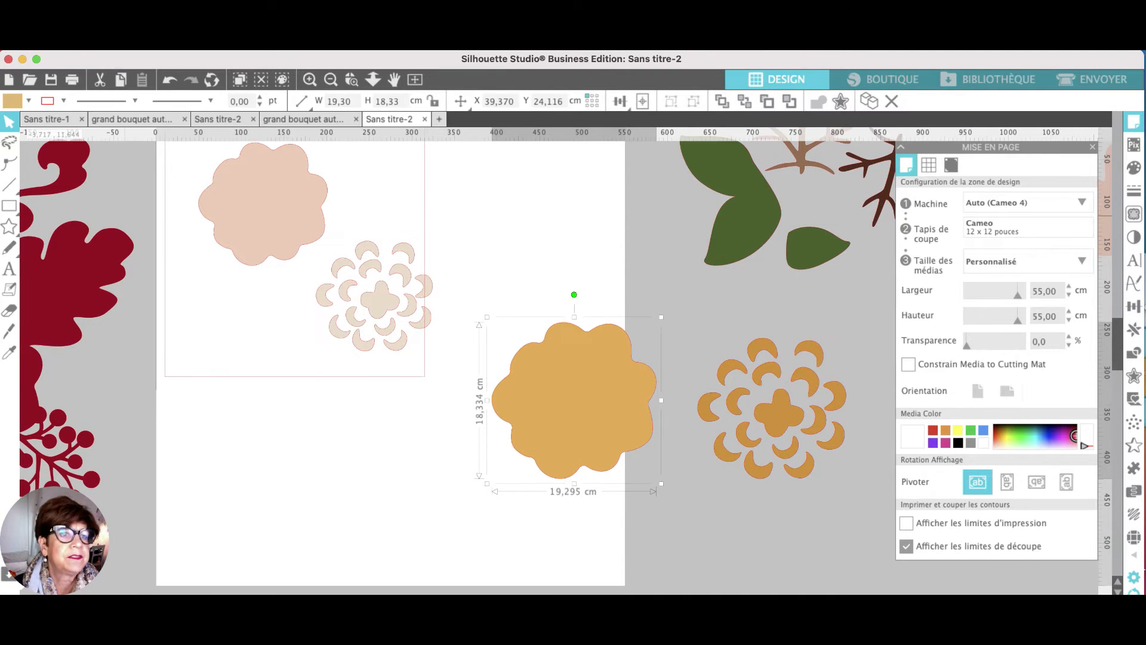
- Try a golden-yellow fill on the flower base at the page's right edge
{"action": "left_click", "coordinate": [28, 100]}
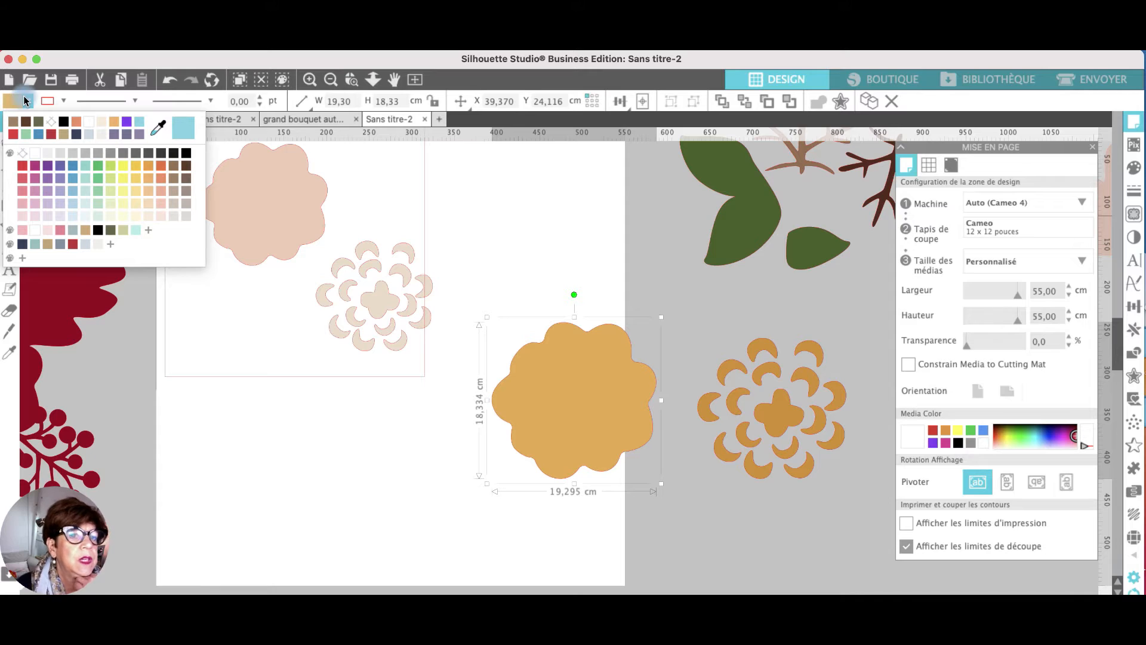
{"action": "left_click", "coordinate": [136, 165]}
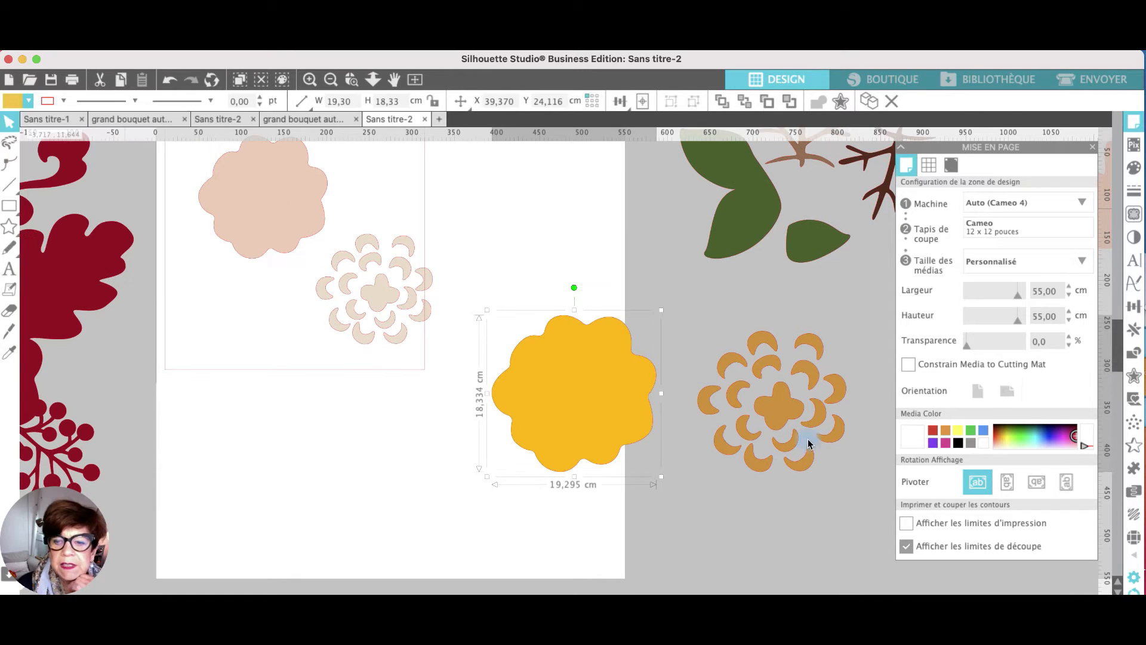
{"action": "left_click", "coordinate": [776, 408]}
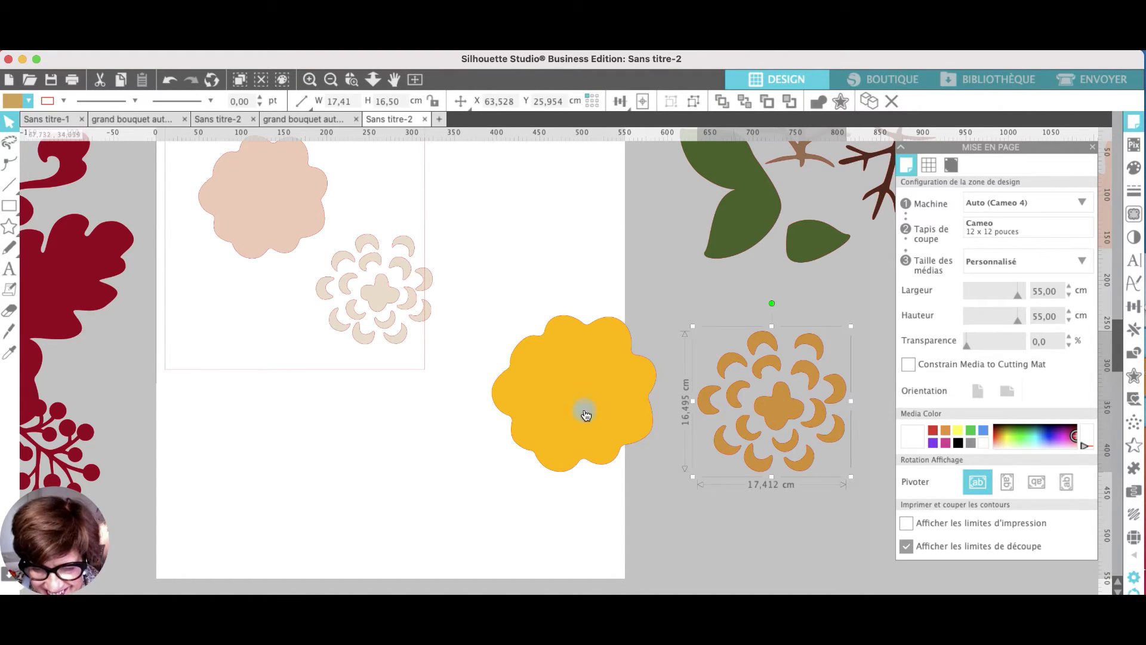
- Fill the large flower base at the page's right edge with orange-red
{"action": "left_click", "coordinate": [542, 416]}
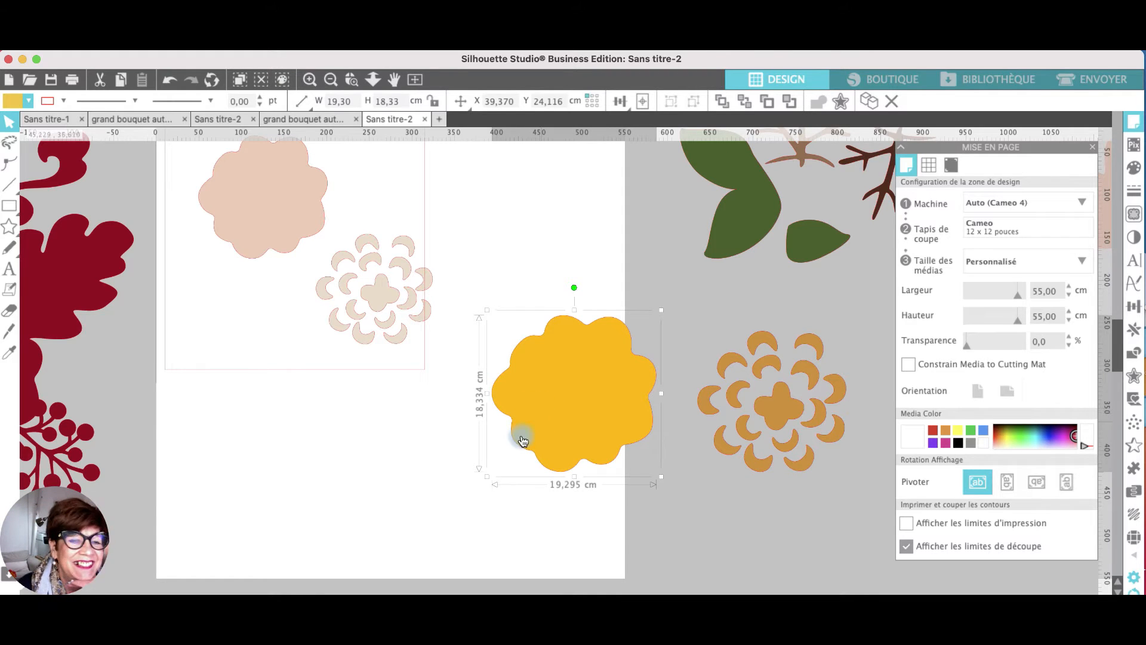
{"action": "left_click", "coordinate": [27, 100]}
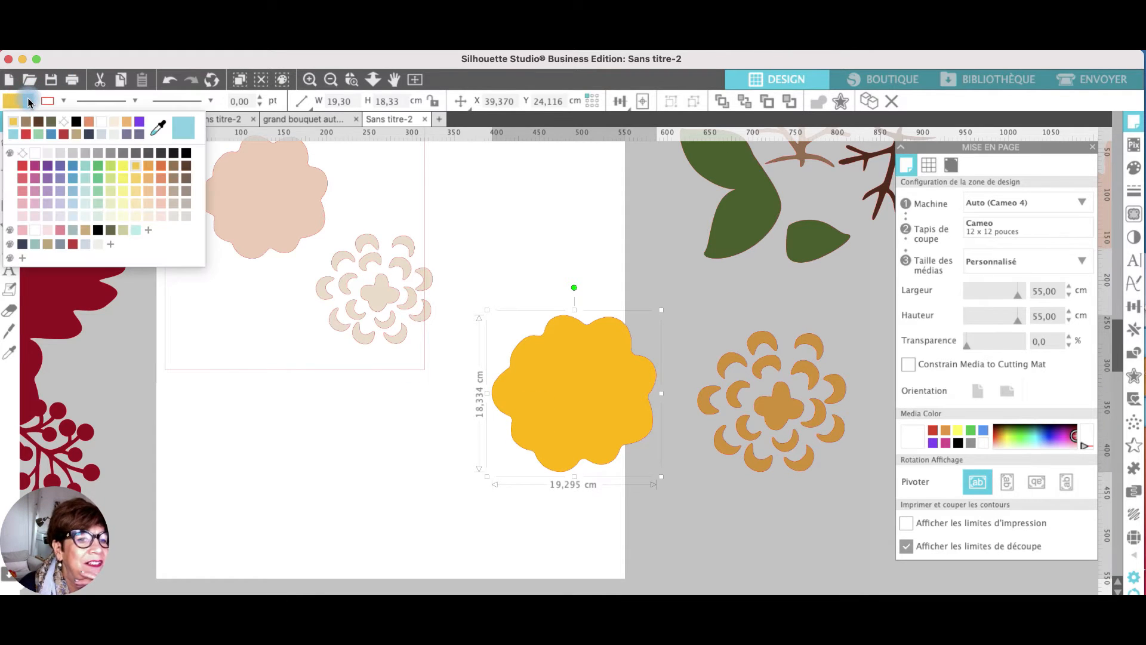
{"action": "left_click", "coordinate": [160, 167]}
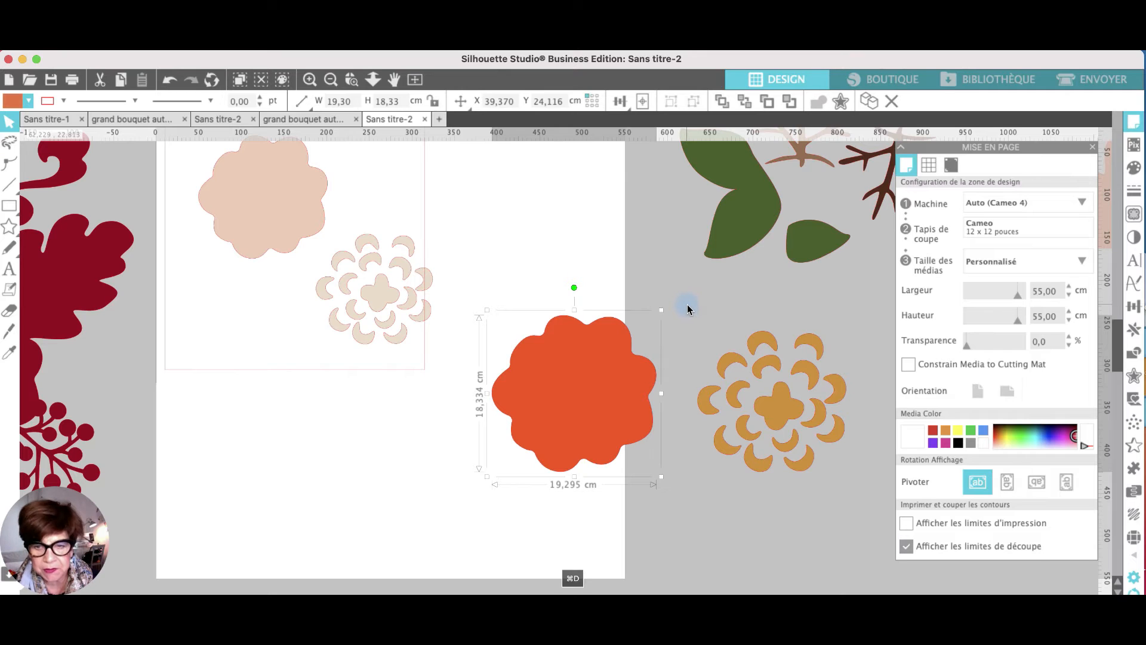
- Duplicate the orange-red base, move the copy off the page's lower right corner, and place the ochre petal group over it
{"action": "left_click_drag", "start_coordinate": [647, 440], "coordinate": [815, 538]}
{"action": "left_click_drag", "start_coordinate": [760, 413], "coordinate": [745, 376]}
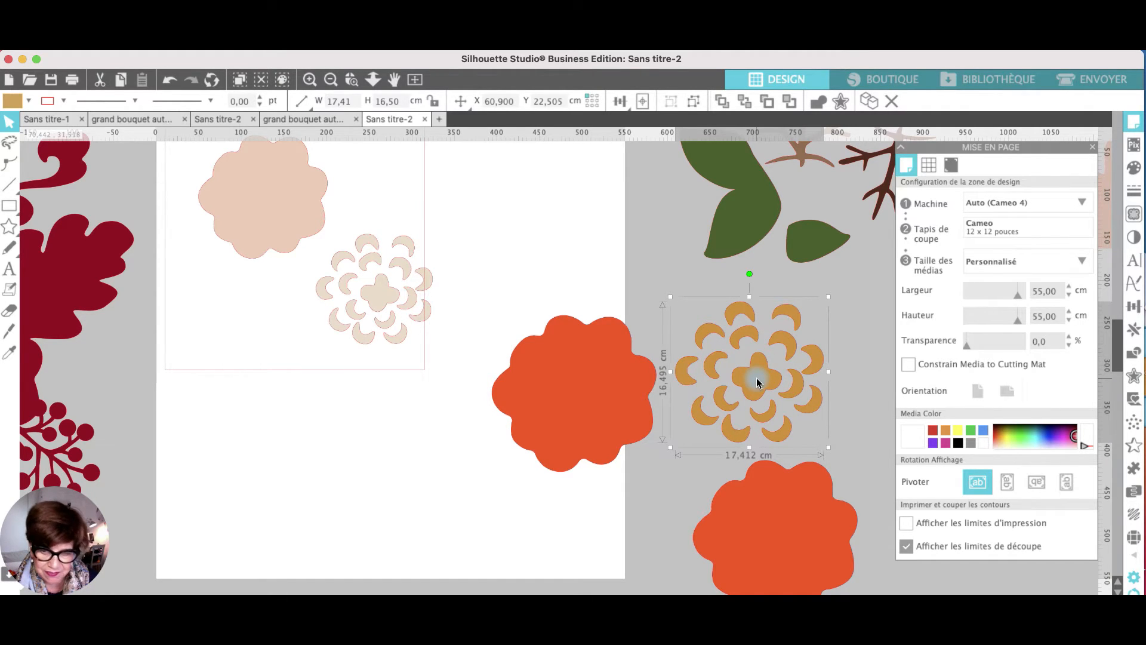
{"action": "left_click_drag", "start_coordinate": [756, 381], "coordinate": [780, 550]}
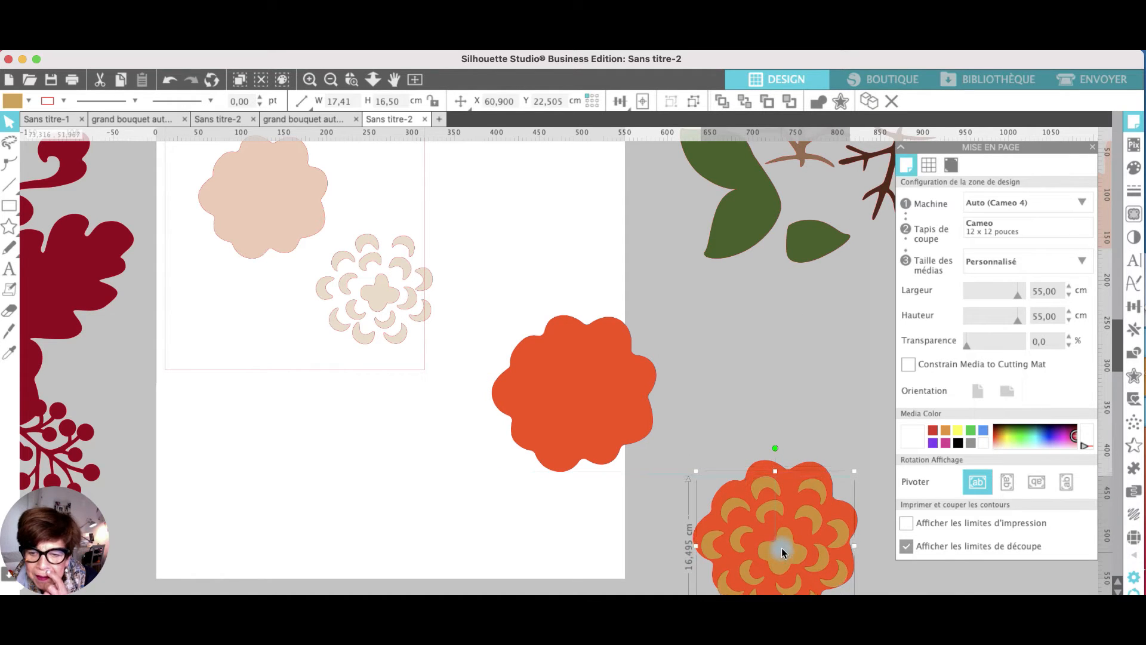
- Select the ochre petal group together with the base copy and centre them on each other
{"action": "left_click_drag", "start_coordinate": [726, 395], "coordinate": [846, 549]}
{"action": "left_click", "coordinate": [780, 498]}
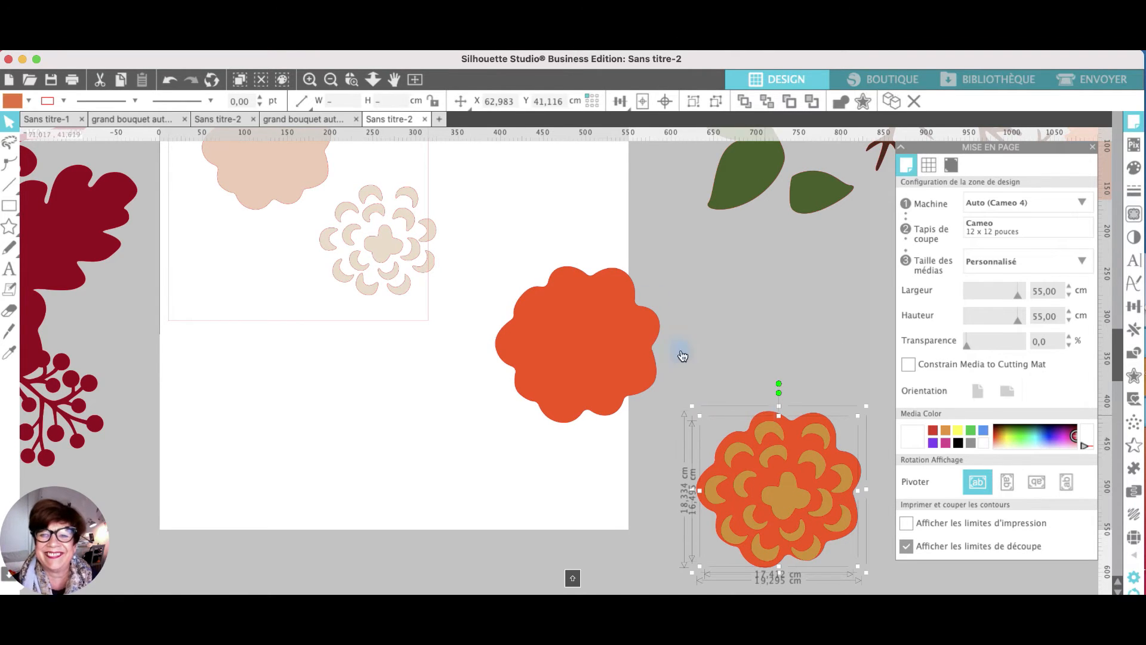
{"action": "left_click", "coordinate": [664, 103]}
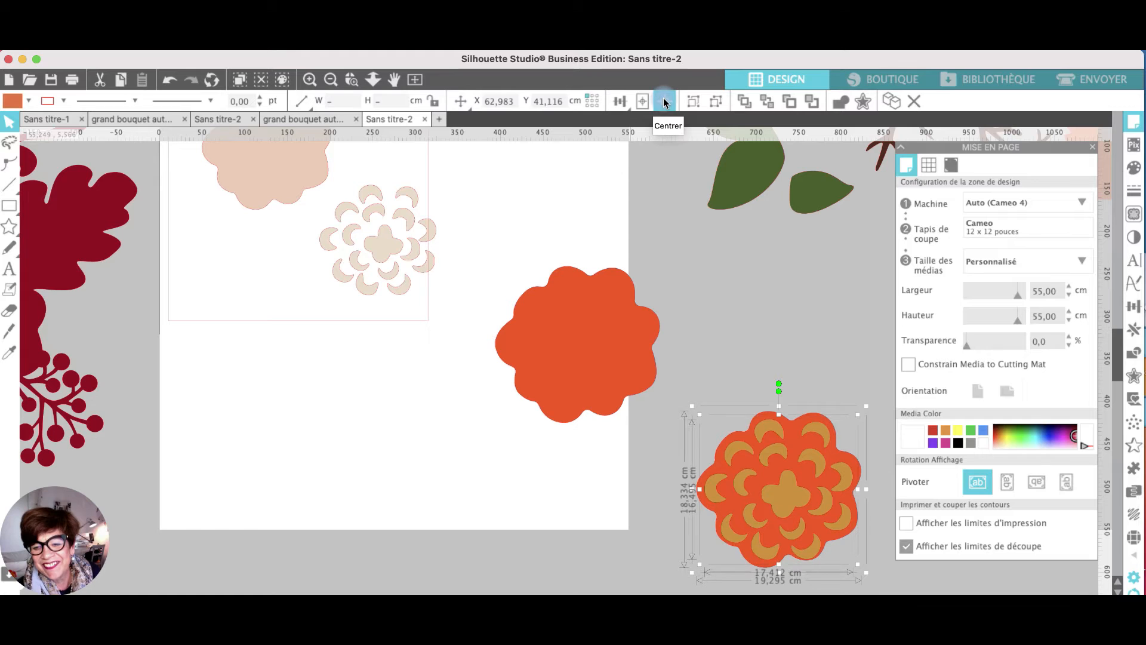
- Turn the base copy and petal group into a compound path with cut-out petals and fill it golden yellow
{"action": "right_click", "coordinate": [761, 464]}
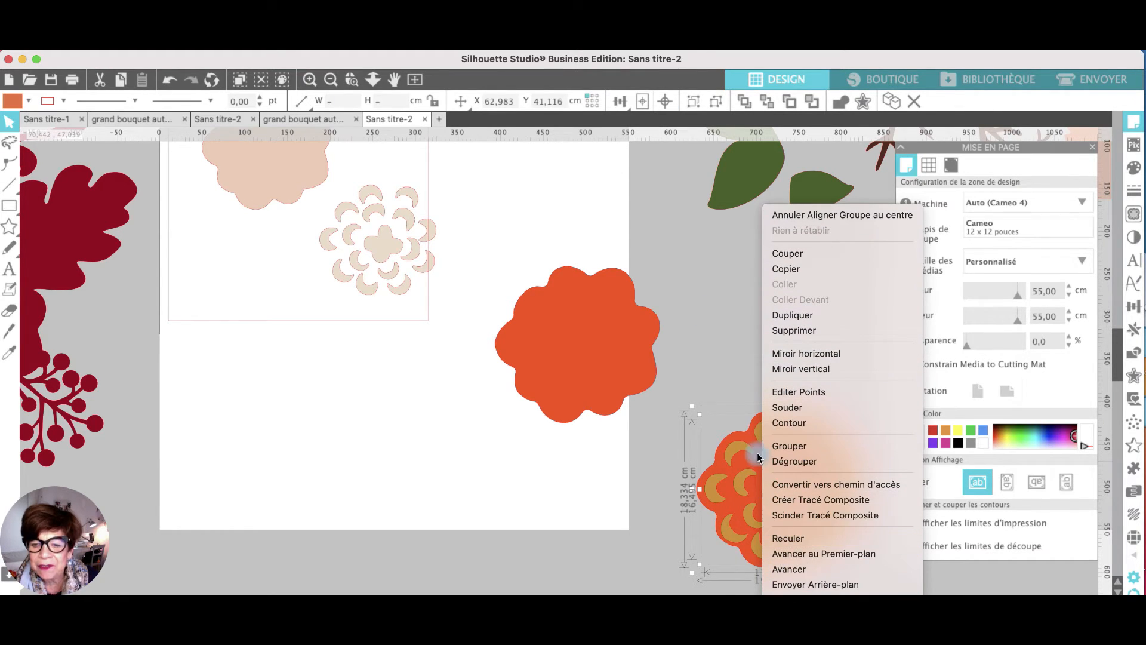
{"action": "left_click", "coordinate": [779, 500]}
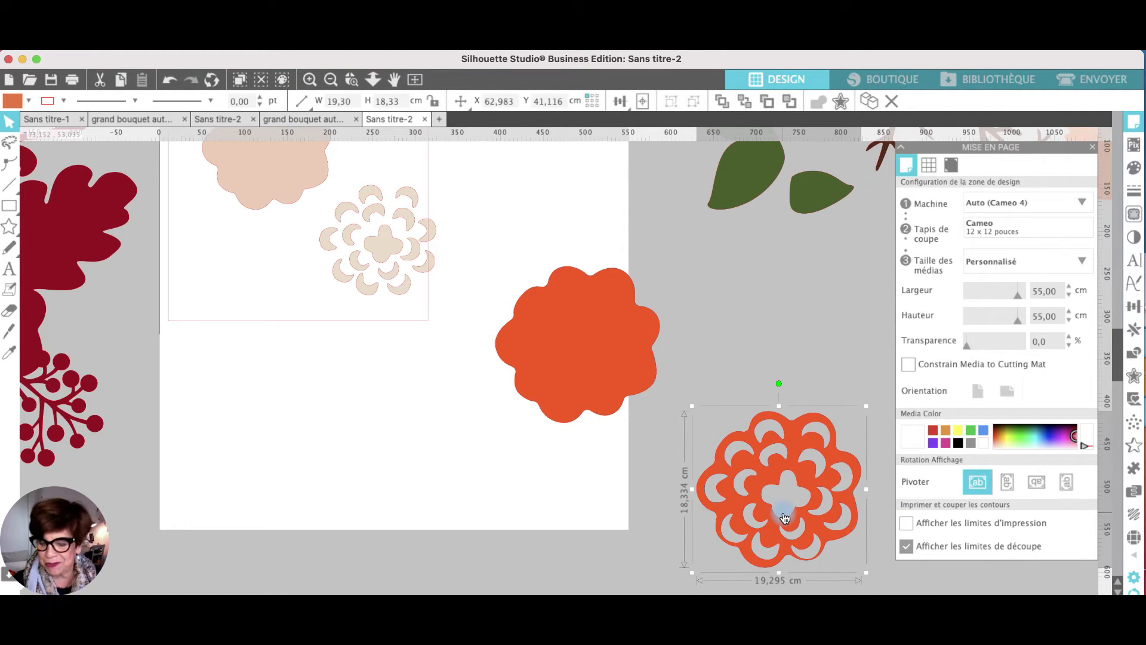
{"action": "left_click", "coordinate": [13, 102]}
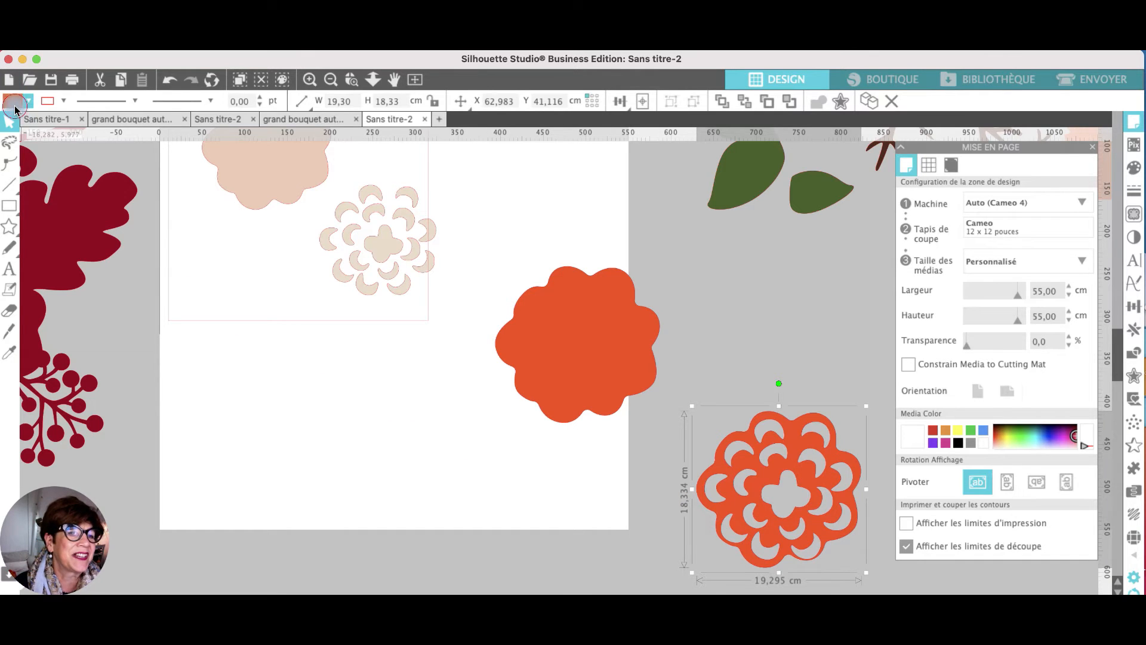
{"action": "left_click", "coordinate": [87, 147]}
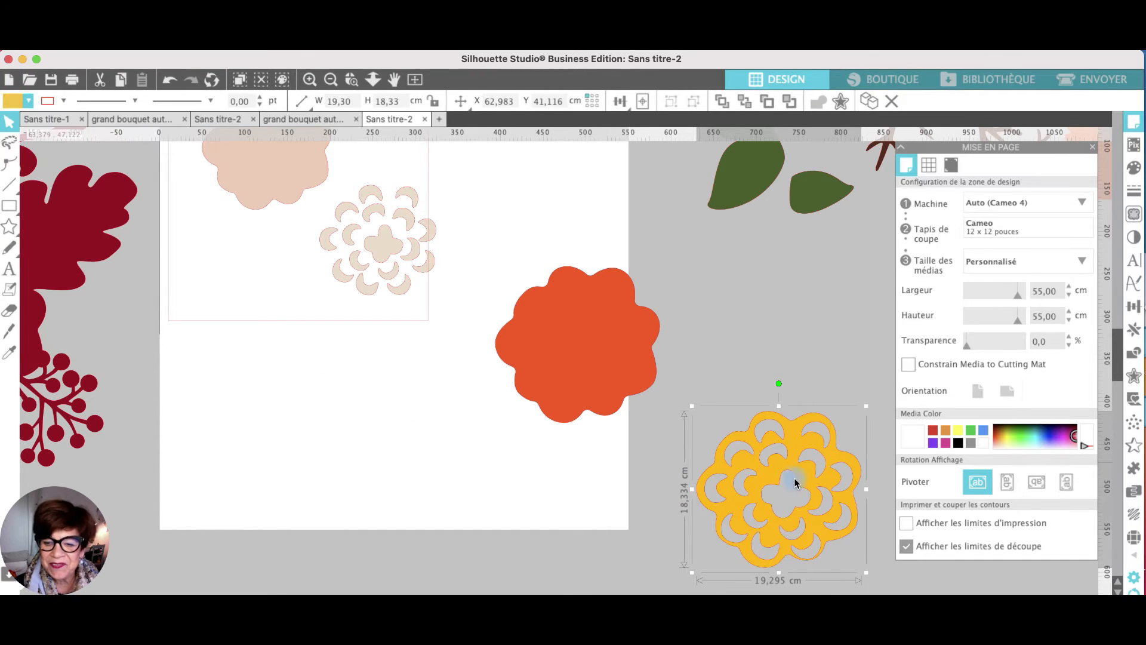
- Lay the golden-yellow cut-out exactly over the orange-red base and move both off the page below the green leaves
{"action": "left_click_drag", "start_coordinate": [762, 481], "coordinate": [560, 336]}
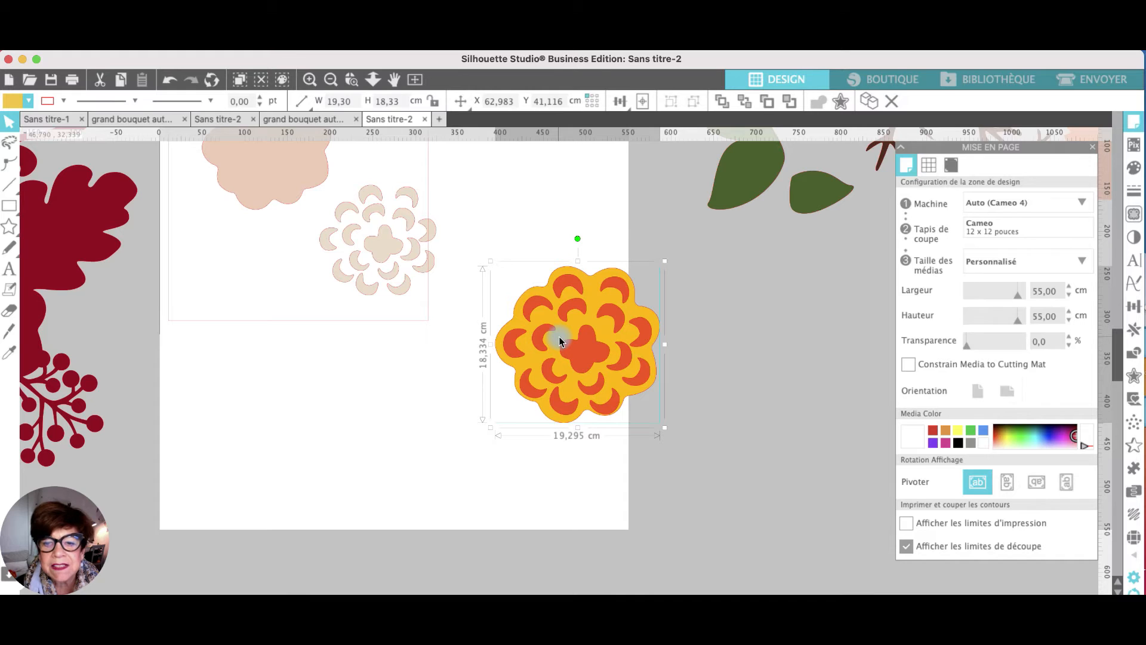
{"action": "left_click_drag", "start_coordinate": [559, 336], "coordinate": [559, 336]}
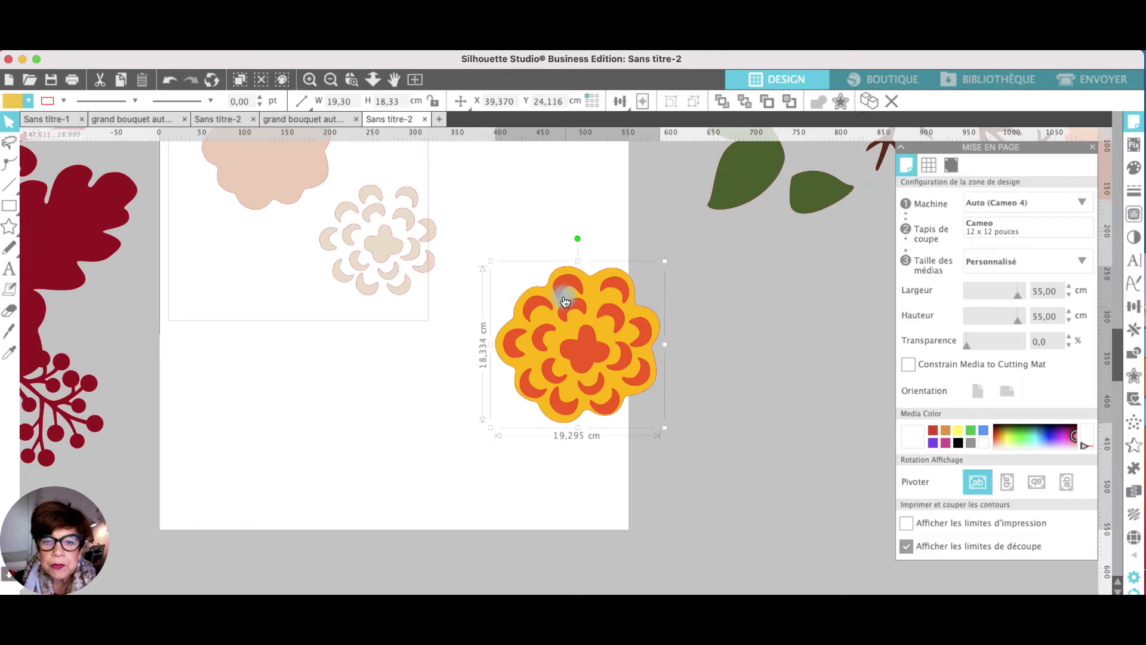
{"action": "left_click_drag", "start_coordinate": [485, 217], "coordinate": [704, 481]}
{"action": "left_click_drag", "start_coordinate": [571, 332], "coordinate": [839, 302]}
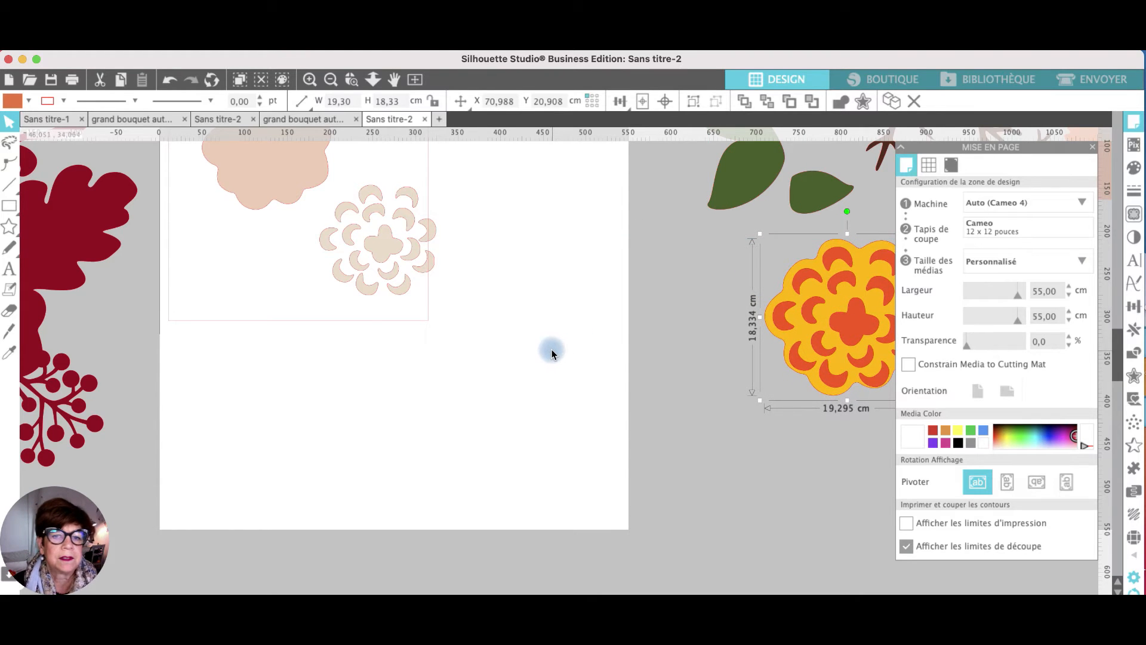
- Place a copy of the pink flower base on the page's right side and move the original into the upper left corner
{"action": "scroll", "coordinate": [553, 351], "scroll_direction": "up", "scroll_amount": 2}
{"action": "scroll", "coordinate": [553, 351], "scroll_direction": "up", "scroll_amount": 2}
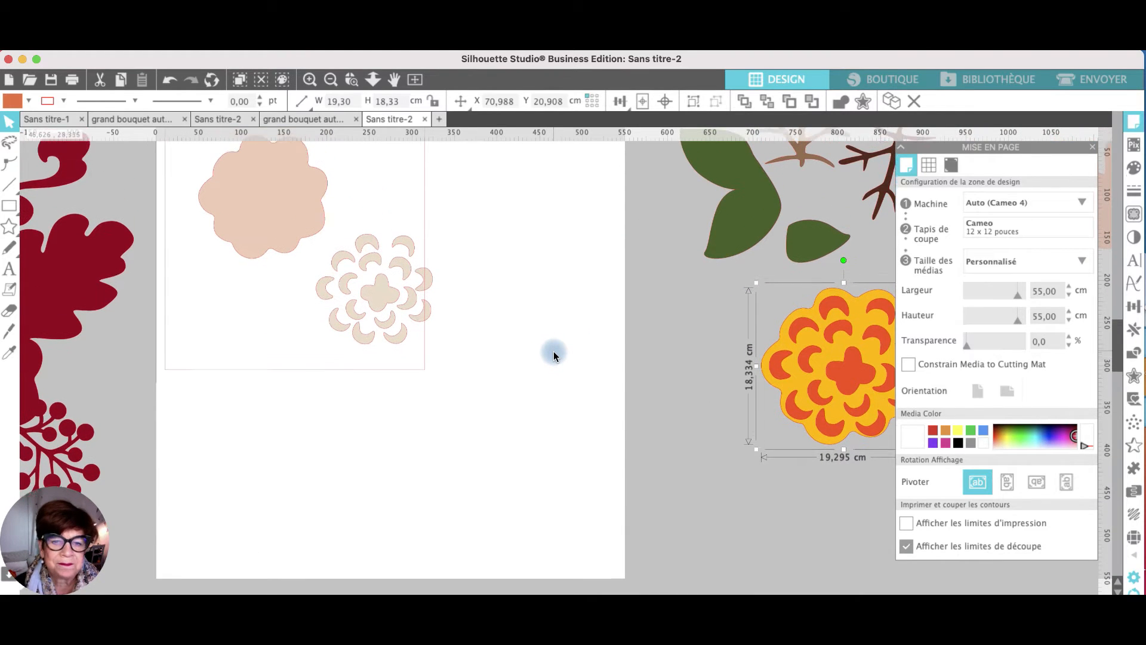
{"action": "left_click", "coordinate": [266, 220]}
{"action": "left_click_drag", "start_coordinate": [265, 221], "coordinate": [570, 243]}
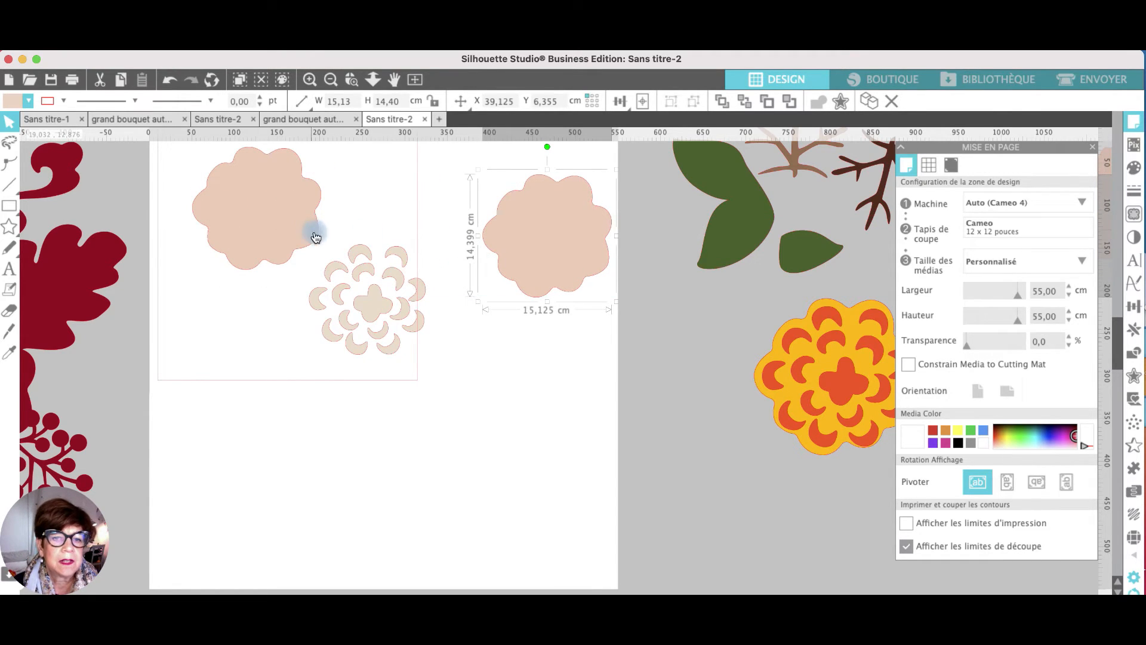
{"action": "left_click_drag", "start_coordinate": [278, 220], "coordinate": [246, 199]}
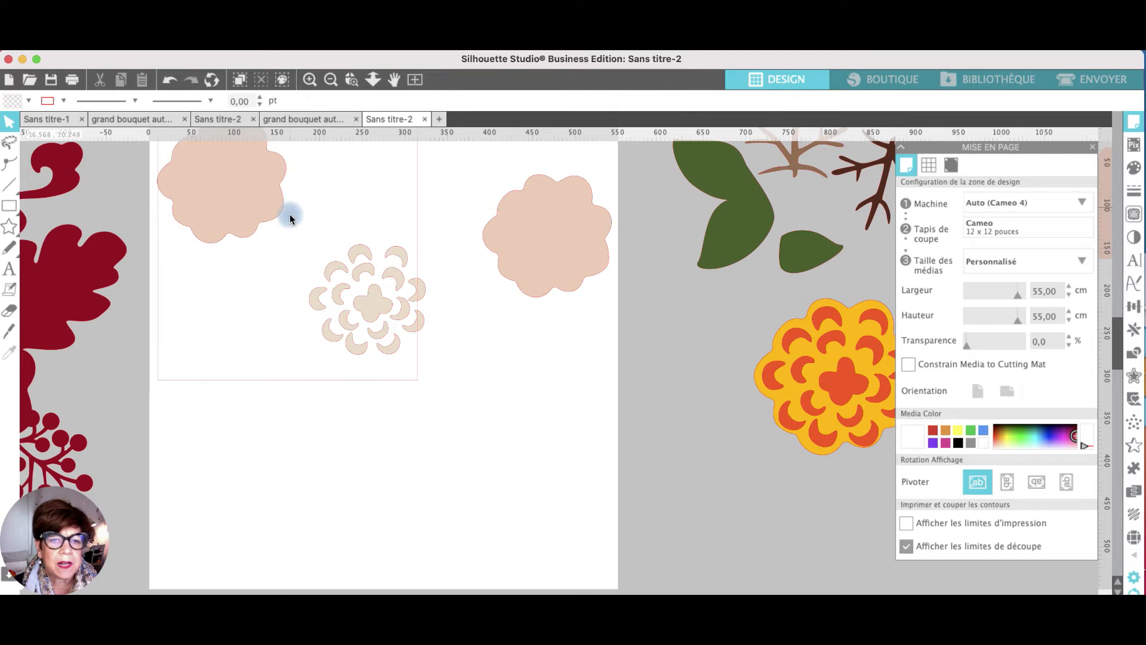
- Group all the cream petal details and move them onto the pink base copy
{"action": "left_click_drag", "start_coordinate": [273, 234], "coordinate": [499, 427]}
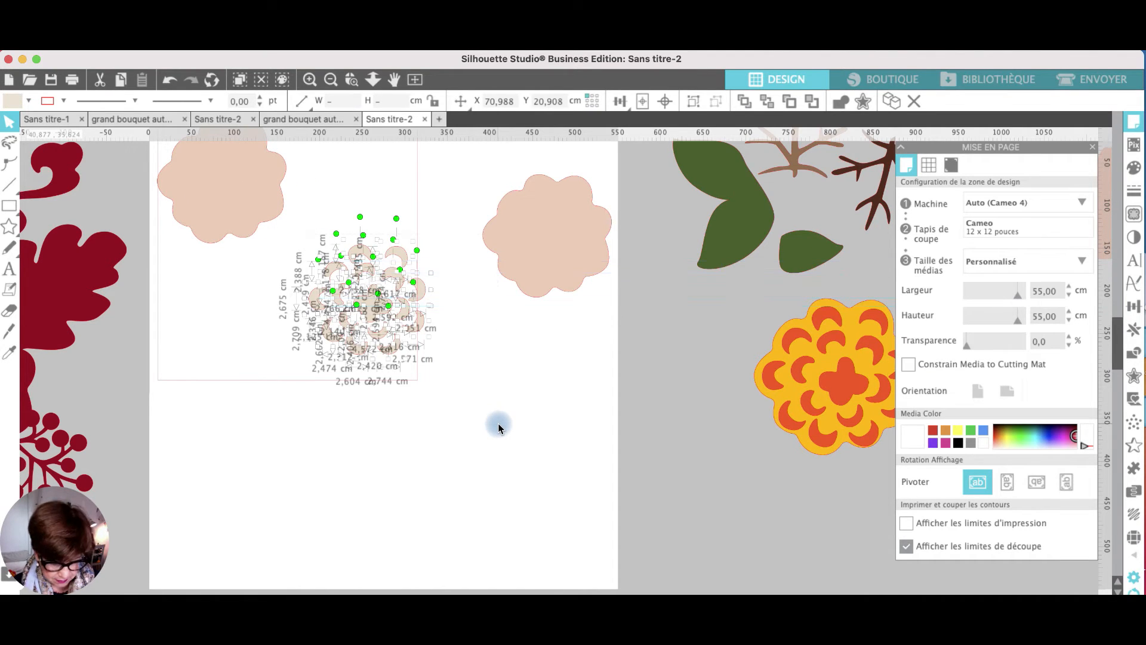
{"action": "key", "text": "super+g"}
{"action": "left_click_drag", "start_coordinate": [368, 313], "coordinate": [551, 245]}
- Centre the cream petal group on the pink base copy and combine the two into a compound path
{"action": "left_click_drag", "start_coordinate": [449, 170], "coordinate": [657, 371]}
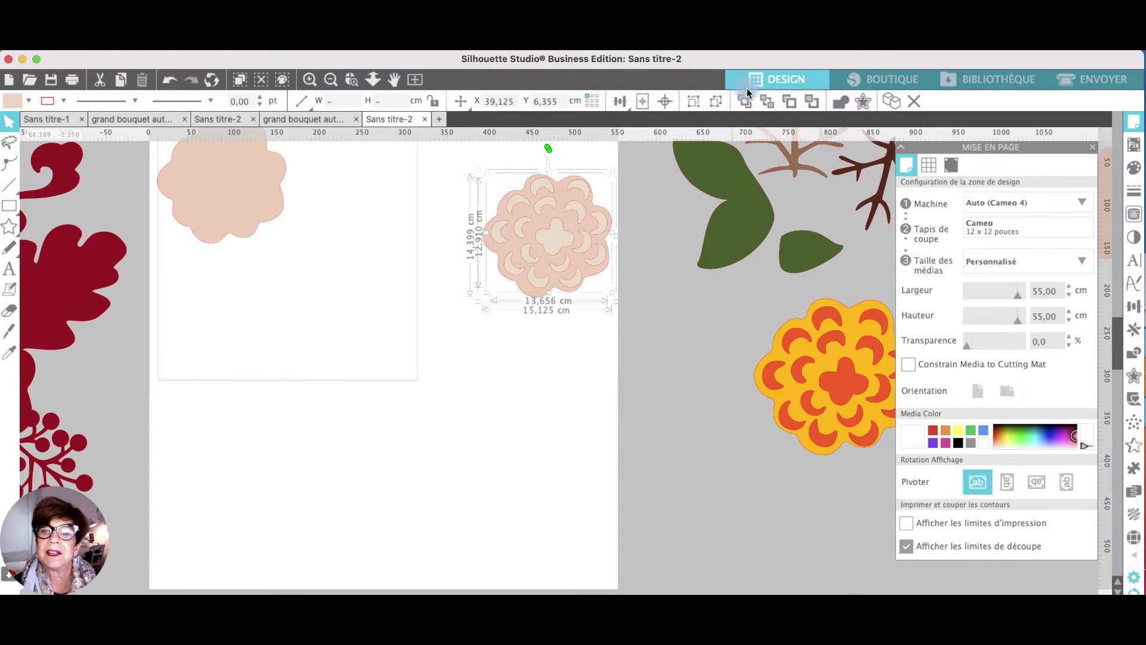
{"action": "left_click", "coordinate": [666, 102]}
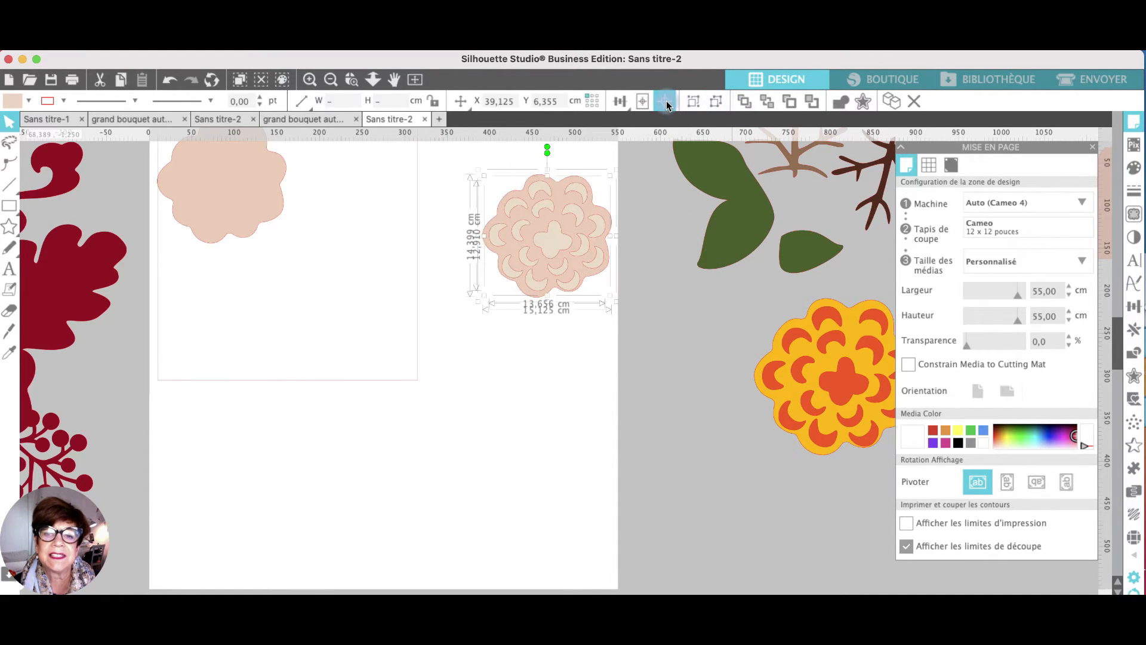
{"action": "right_click", "coordinate": [531, 213]}
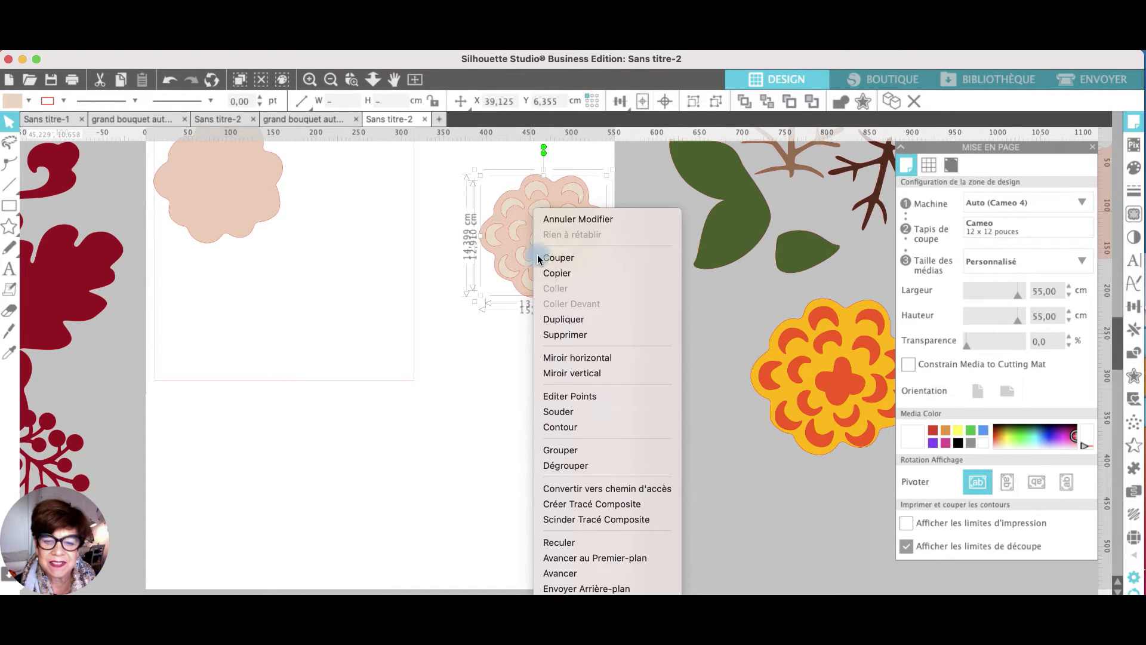
{"action": "left_click", "coordinate": [546, 505]}
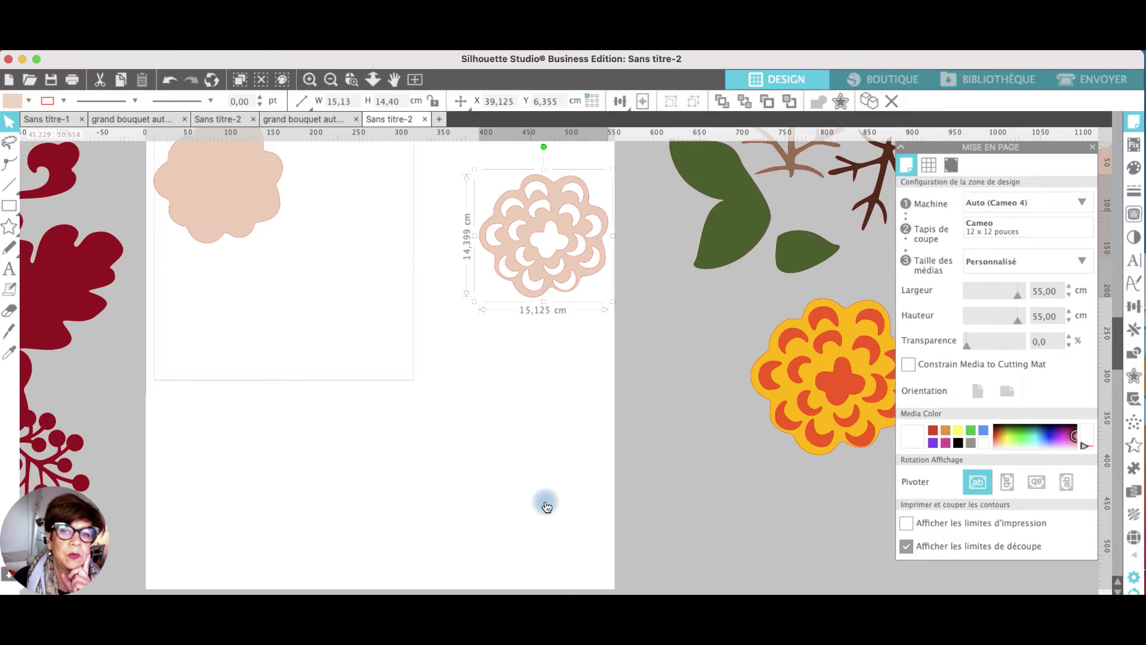
- Fill the small cut-out flower with bright red and deselect it
{"action": "scroll", "coordinate": [546, 505], "scroll_direction": "down", "scroll_amount": 2}
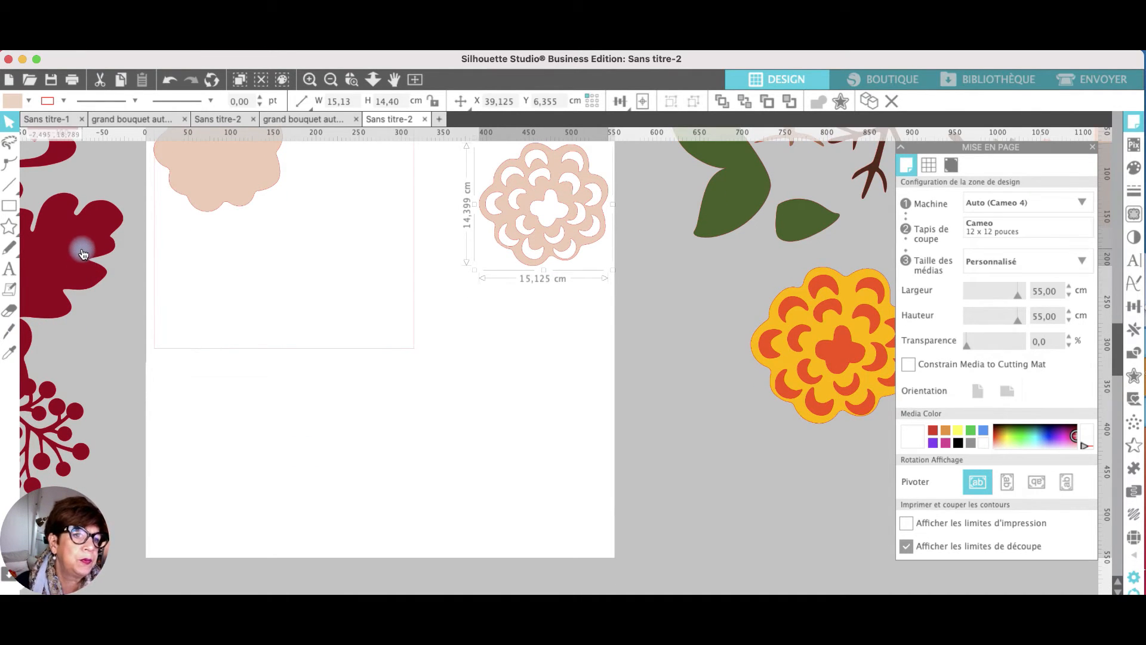
{"action": "left_click", "coordinate": [27, 99]}
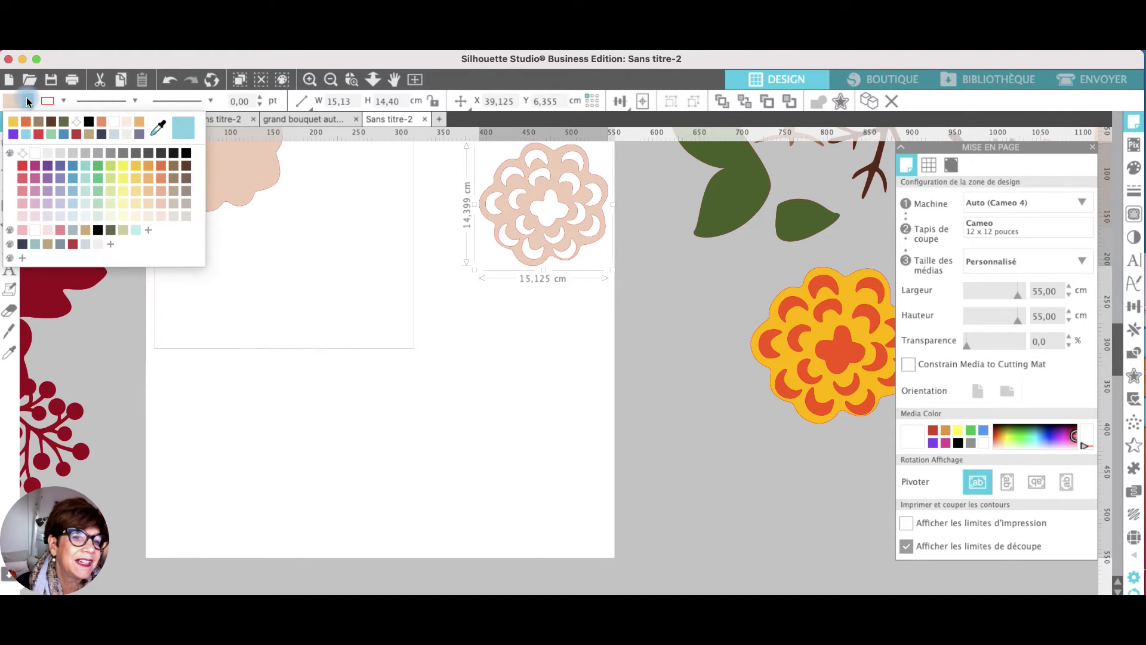
{"action": "left_click", "coordinate": [23, 167]}
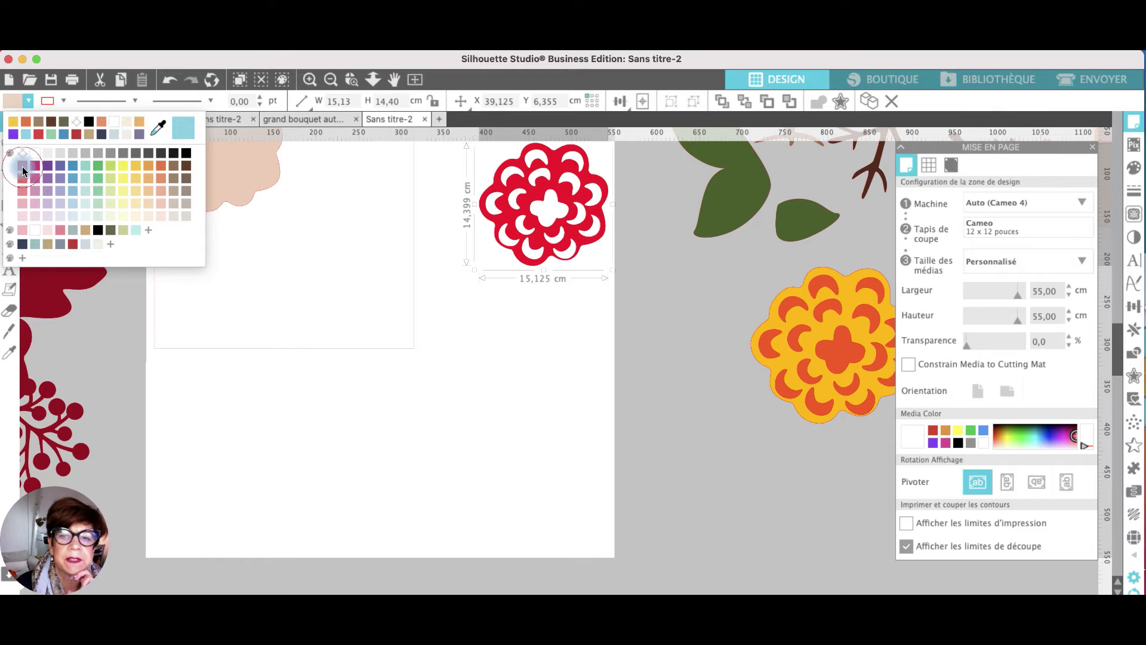
{"action": "left_click", "coordinate": [195, 339]}
{"action": "scroll", "coordinate": [225, 359], "scroll_direction": "left", "scroll_amount": 3}
- Fill the original small flower base with light pink and lay the red cut-out flower over it
{"action": "left_click", "coordinate": [220, 204]}
{"action": "scroll", "coordinate": [220, 204], "scroll_direction": "up", "scroll_amount": 2}
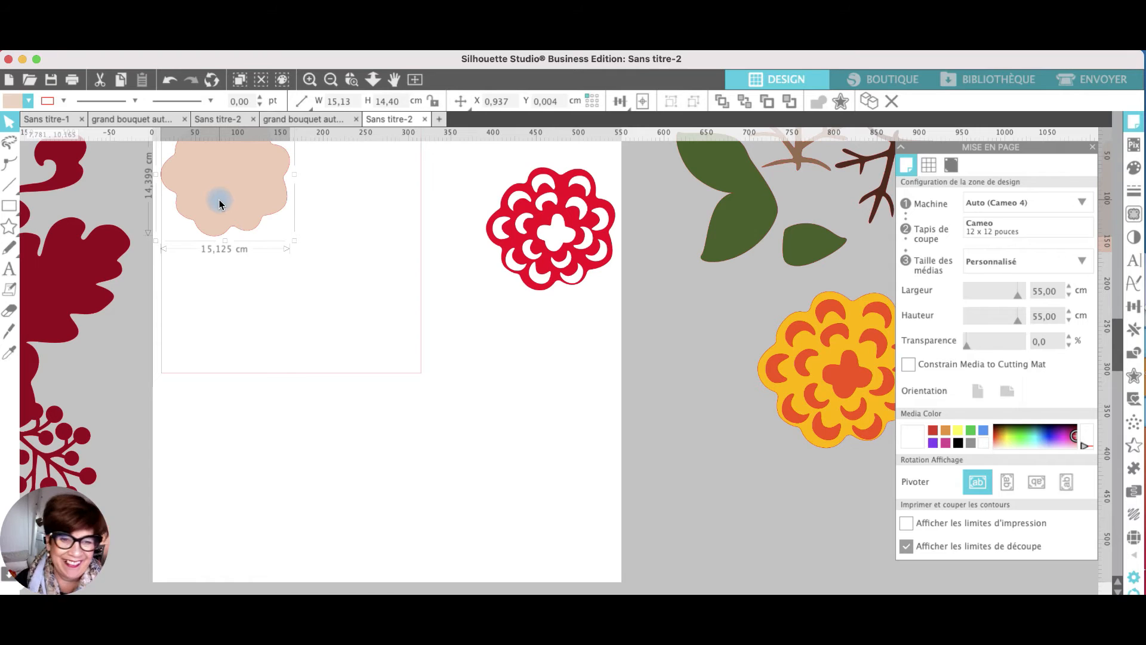
{"action": "left_click", "coordinate": [29, 101]}
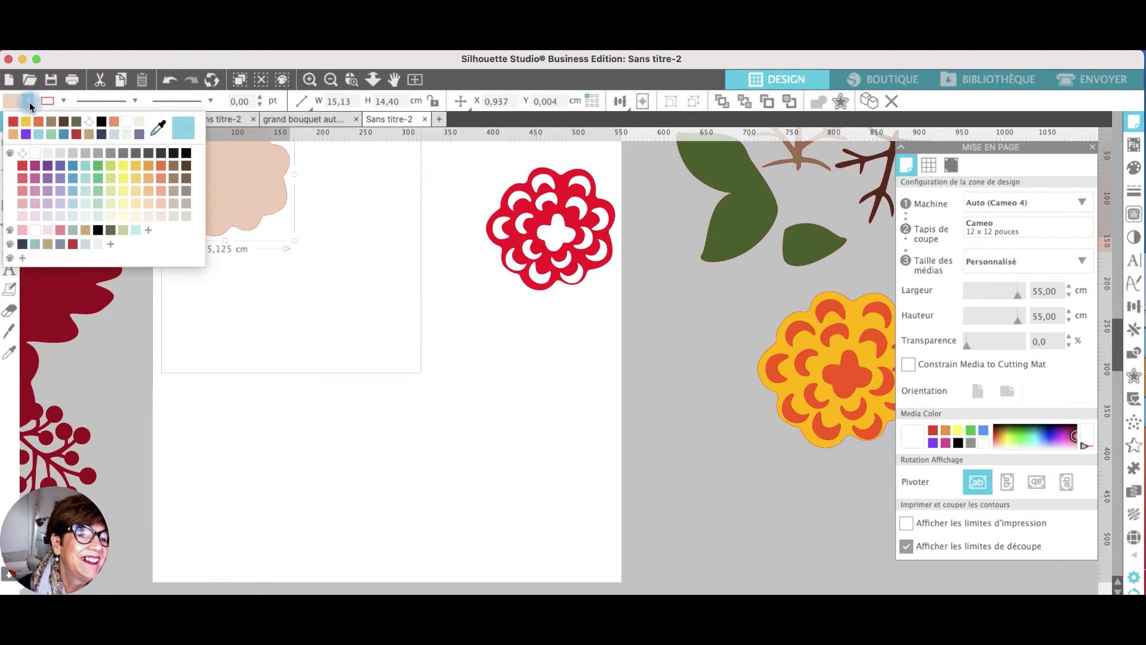
{"action": "left_click", "coordinate": [23, 203]}
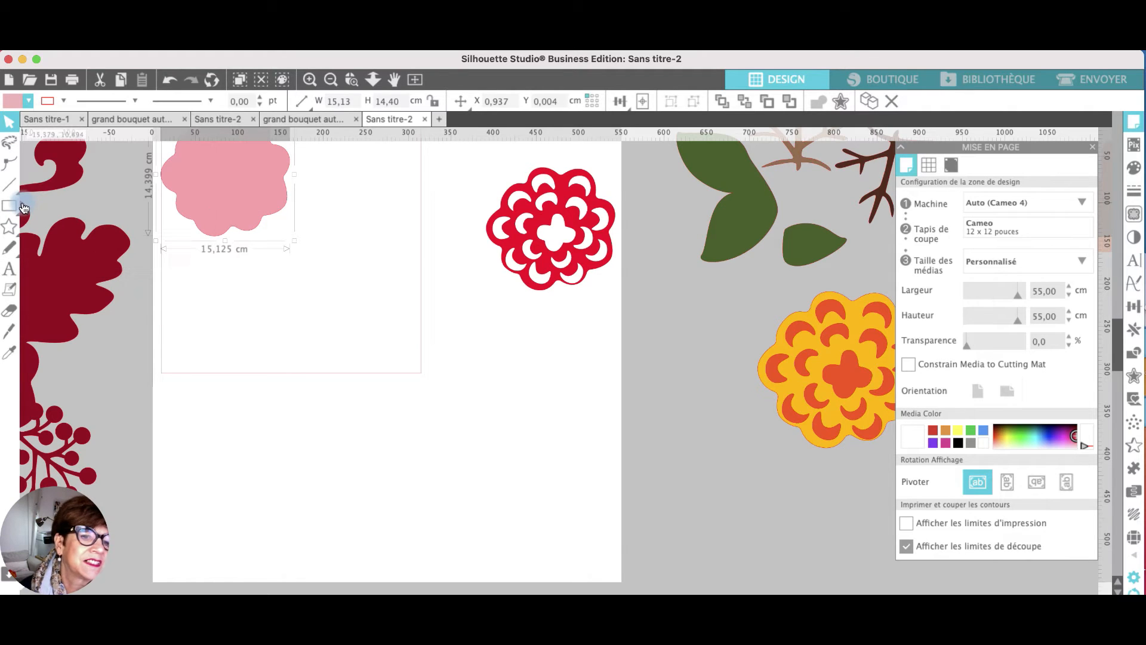
{"action": "left_click_drag", "start_coordinate": [499, 260], "coordinate": [223, 212]}
{"action": "left_click", "coordinate": [328, 238]}
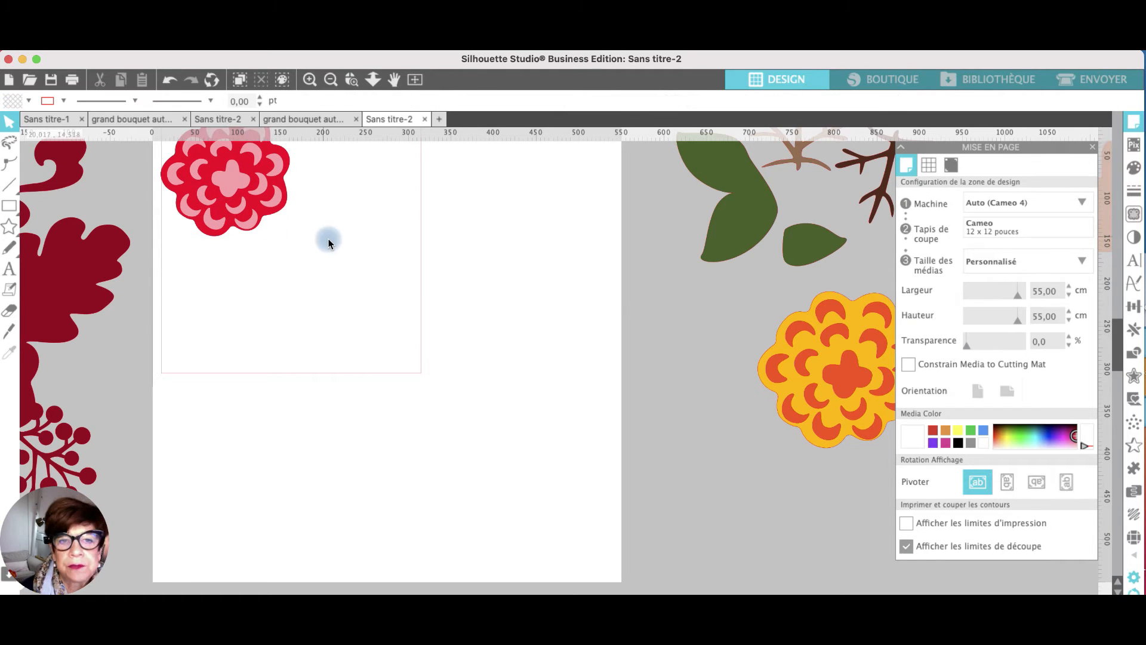
- Move the small flower's red cut-out layer off the page, beside the yellow and orange-red flower
{"action": "left_click", "coordinate": [334, 86]}
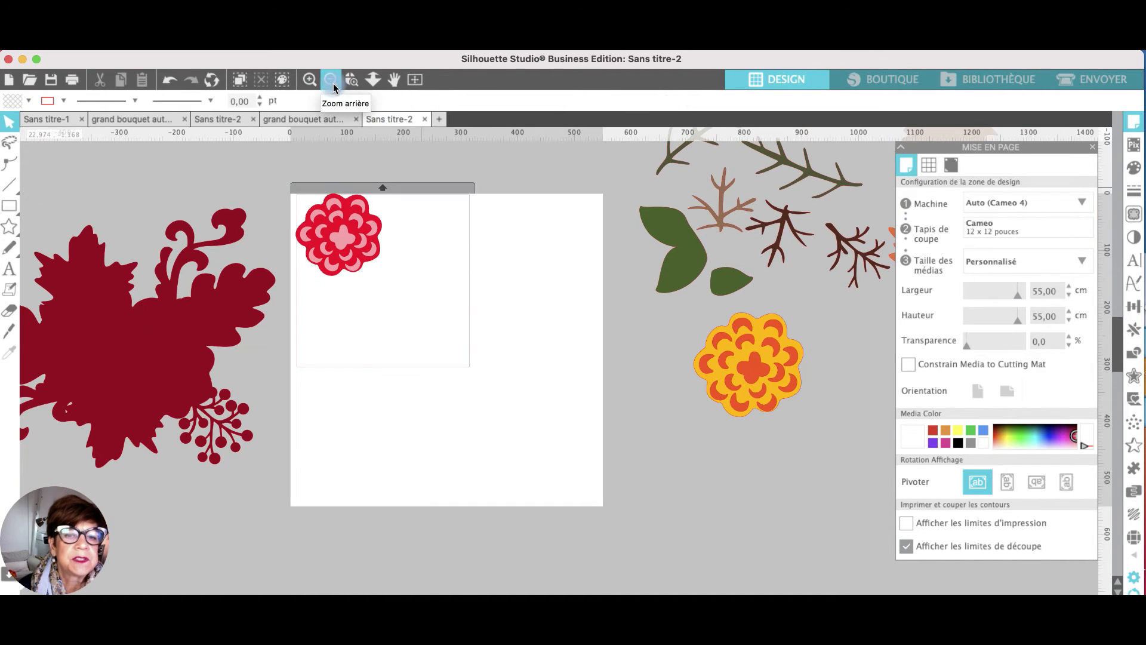
{"action": "left_click", "coordinate": [333, 83]}
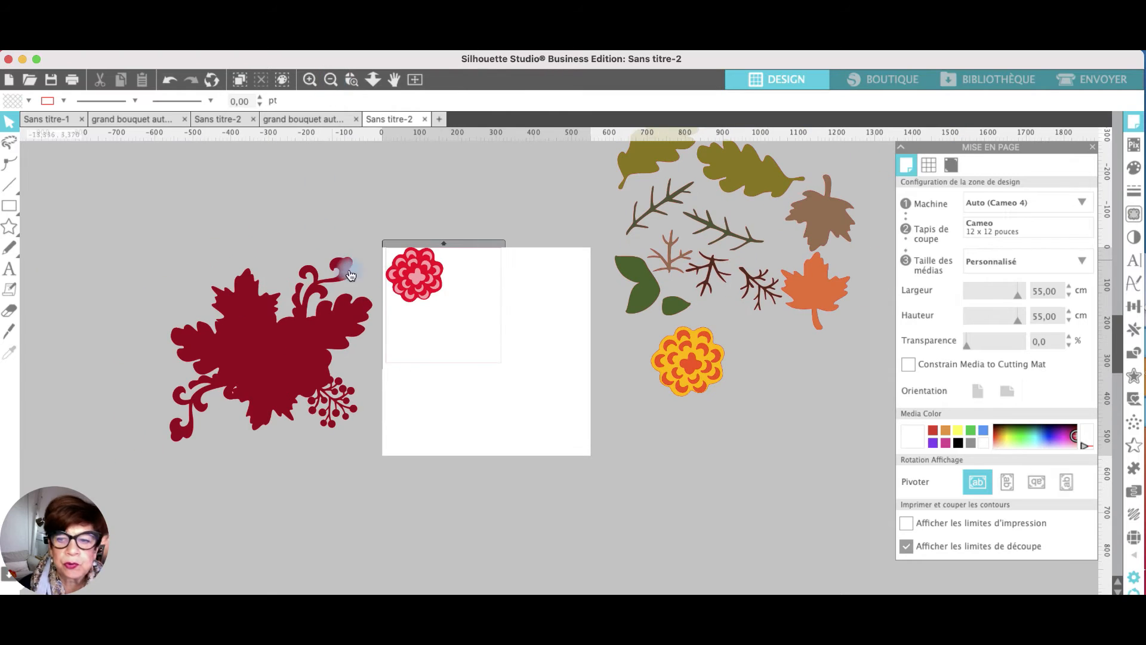
{"action": "left_click_drag", "start_coordinate": [427, 274], "coordinate": [805, 379]}
{"action": "left_click", "coordinate": [527, 320]}
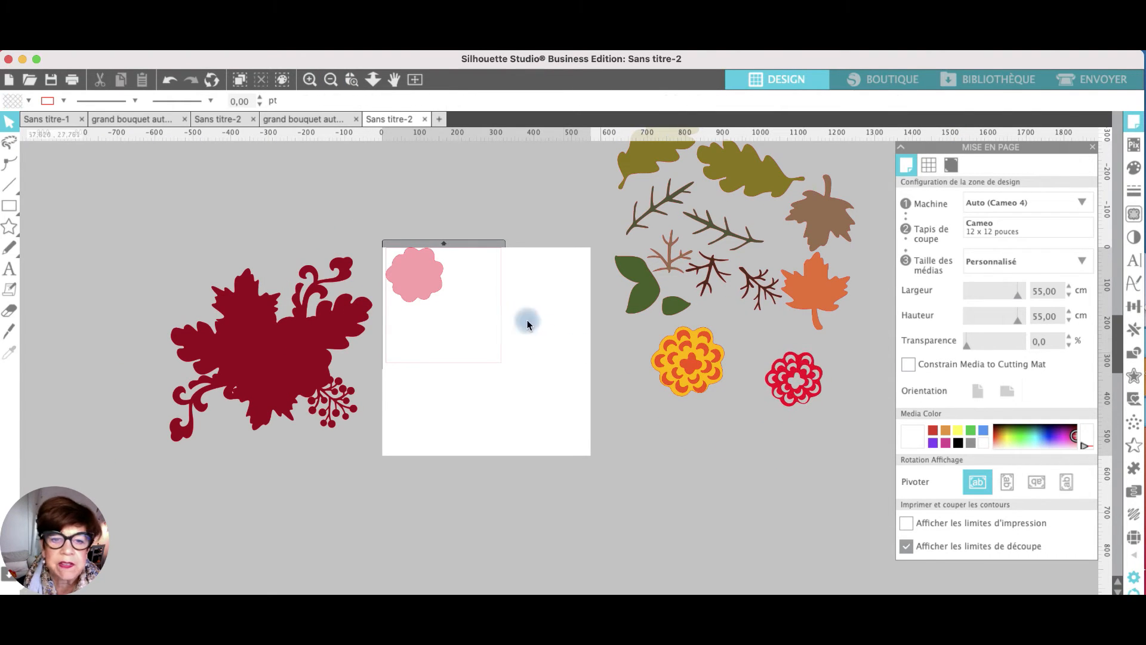
- Place the pink flower base below the red cut-out and move the yellow cut-out below its orange-red base
{"action": "left_click_drag", "start_coordinate": [417, 290], "coordinate": [772, 446]}
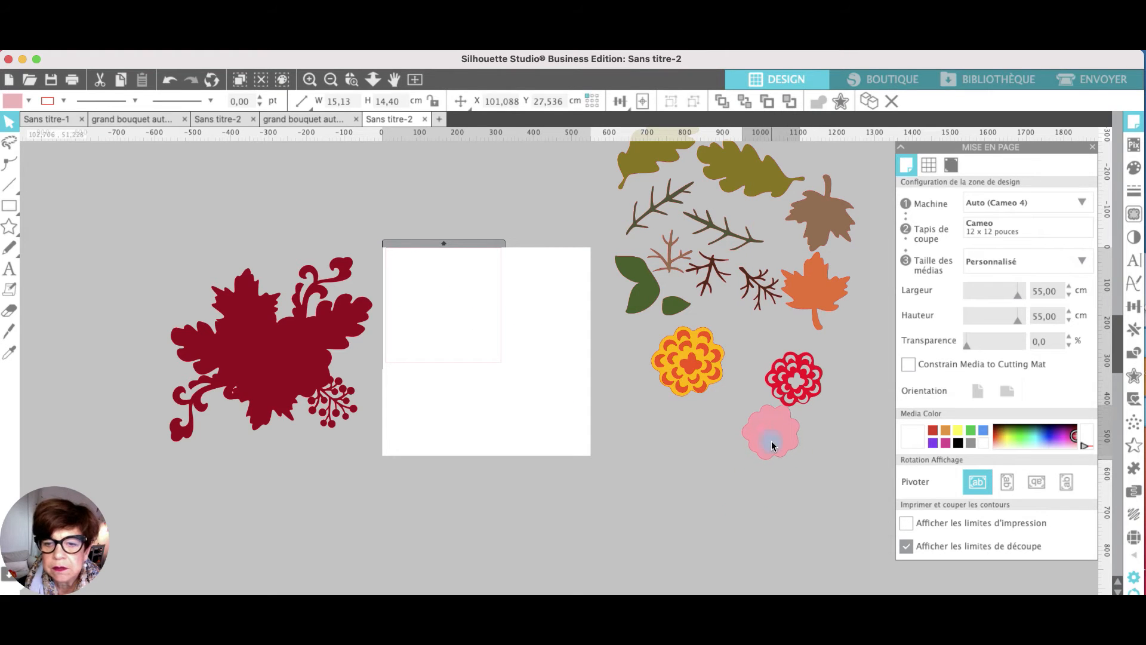
{"action": "left_click", "coordinate": [685, 359]}
{"action": "left_click_drag", "start_coordinate": [700, 435], "coordinate": [676, 432]}
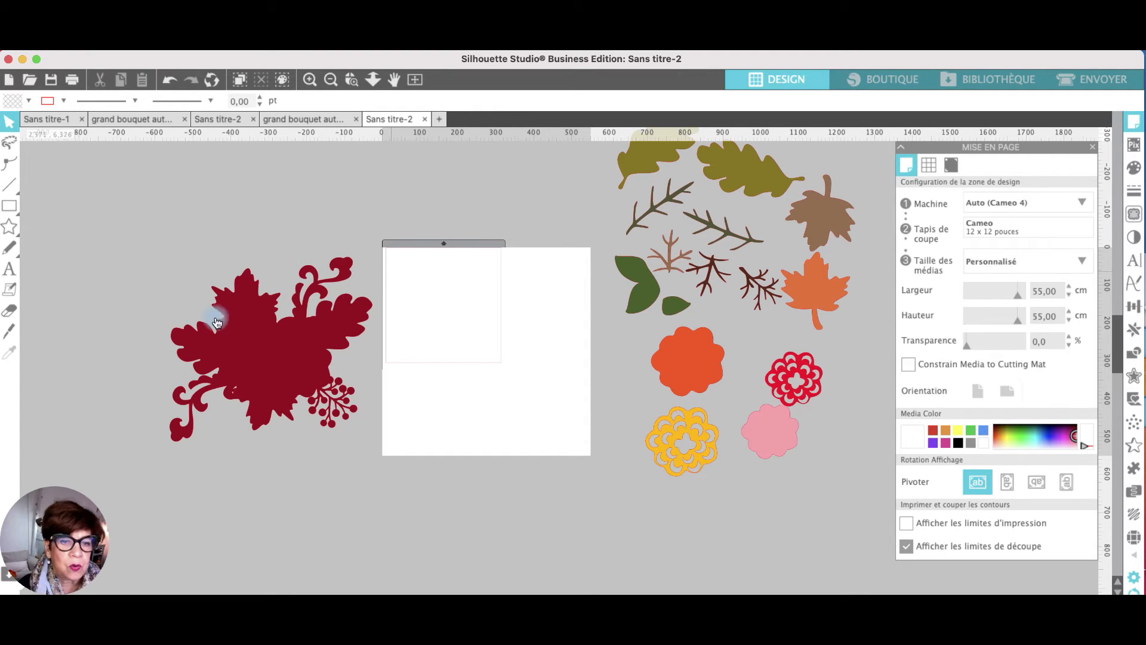
- Move the dark-red bouquet silhouette onto the page, deselect it and close the page setup settings
{"action": "left_click", "coordinate": [311, 362]}
{"action": "left_click_drag", "start_coordinate": [311, 361], "coordinate": [482, 353]}
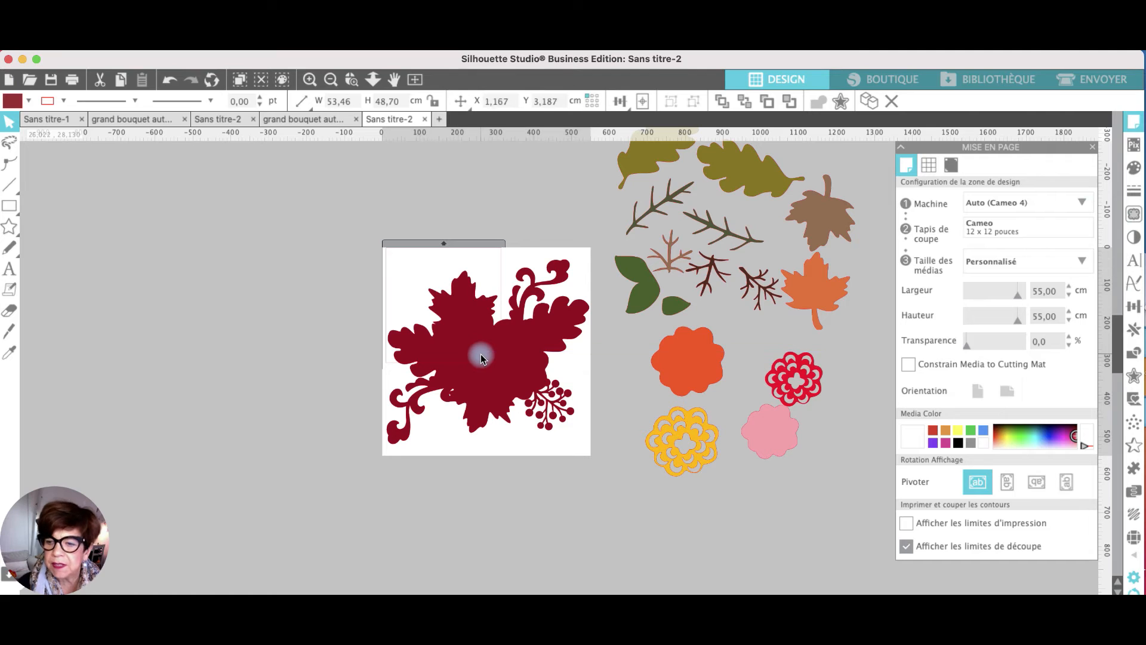
{"action": "left_click", "coordinate": [858, 352]}
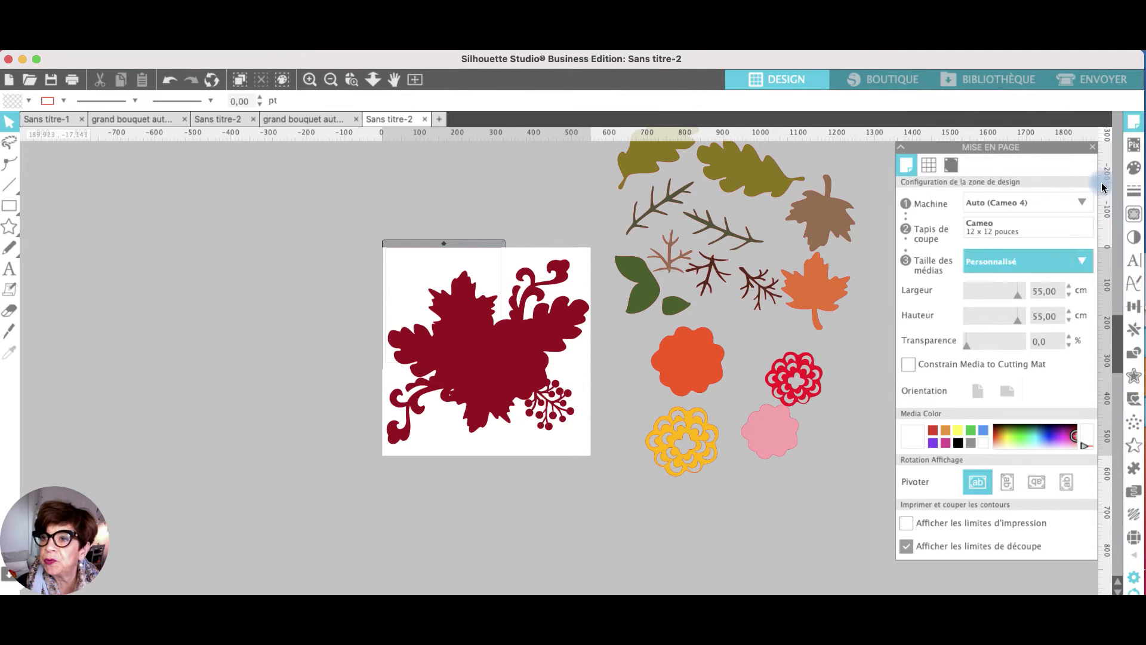
{"action": "left_click", "coordinate": [1092, 149]}
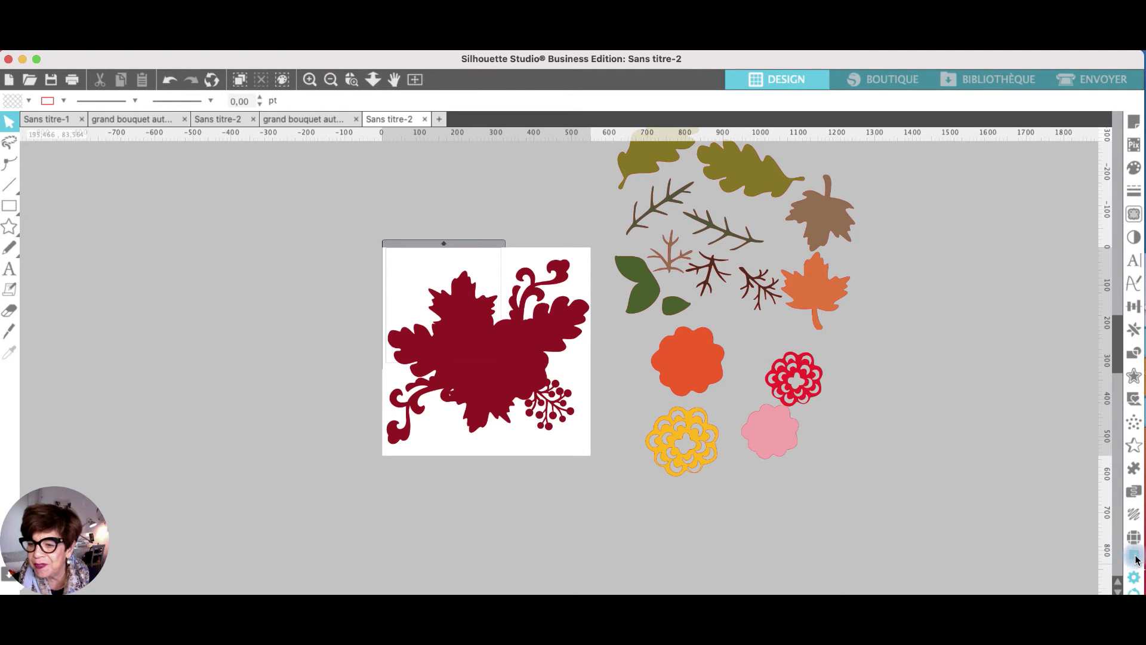
- Try tiling all the shapes into mosaic panels relative to the cut job in split view, and undo it
{"action": "mouse_move", "coordinate": [1134, 555]}
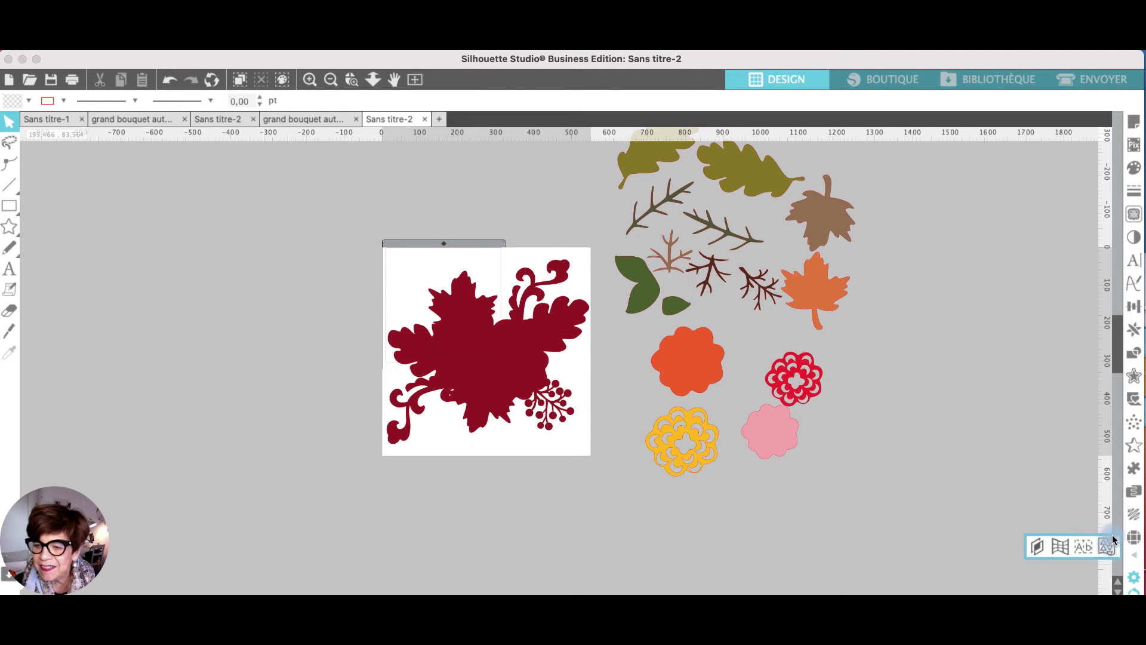
{"action": "left_click", "coordinate": [1106, 547]}
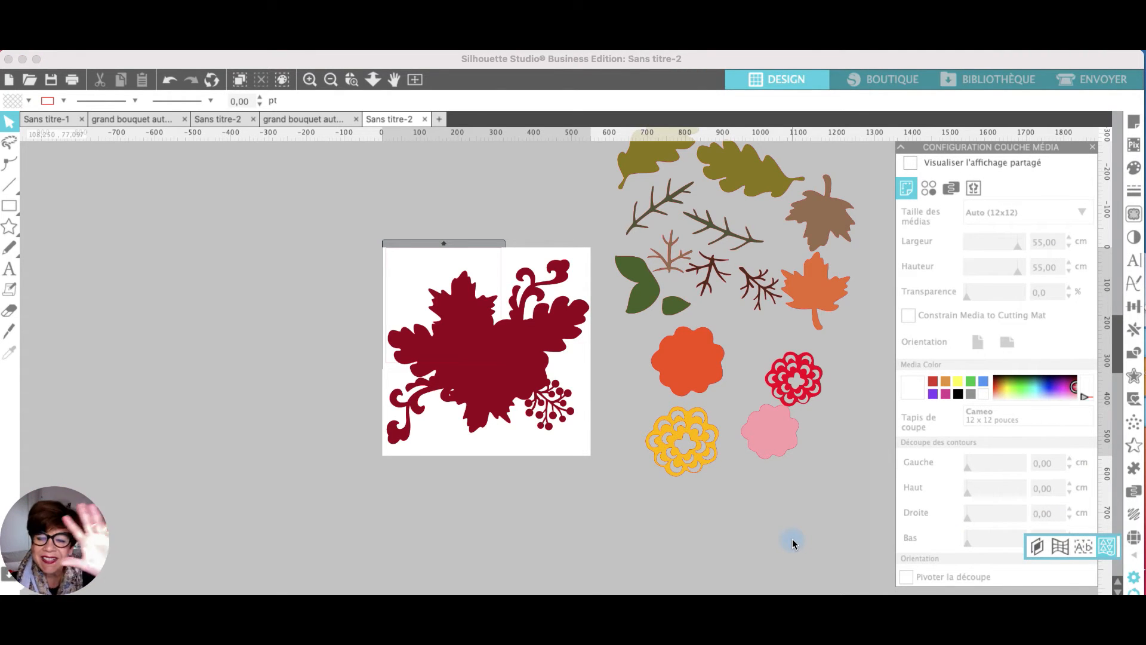
{"action": "left_click", "coordinate": [910, 163]}
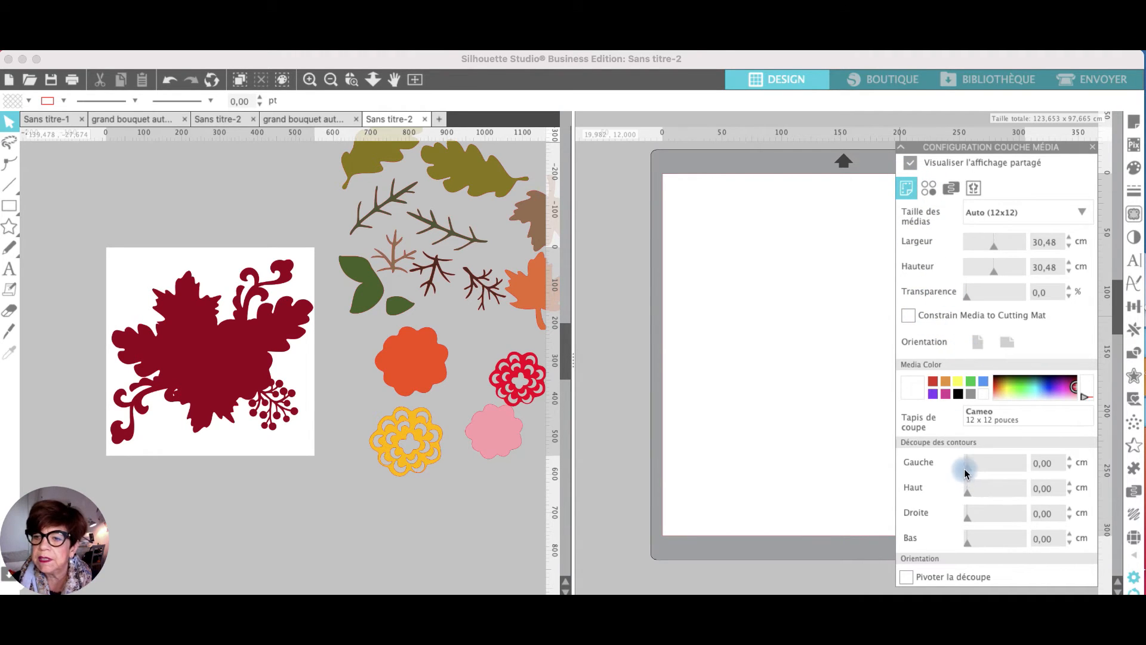
{"action": "left_click", "coordinate": [974, 189]}
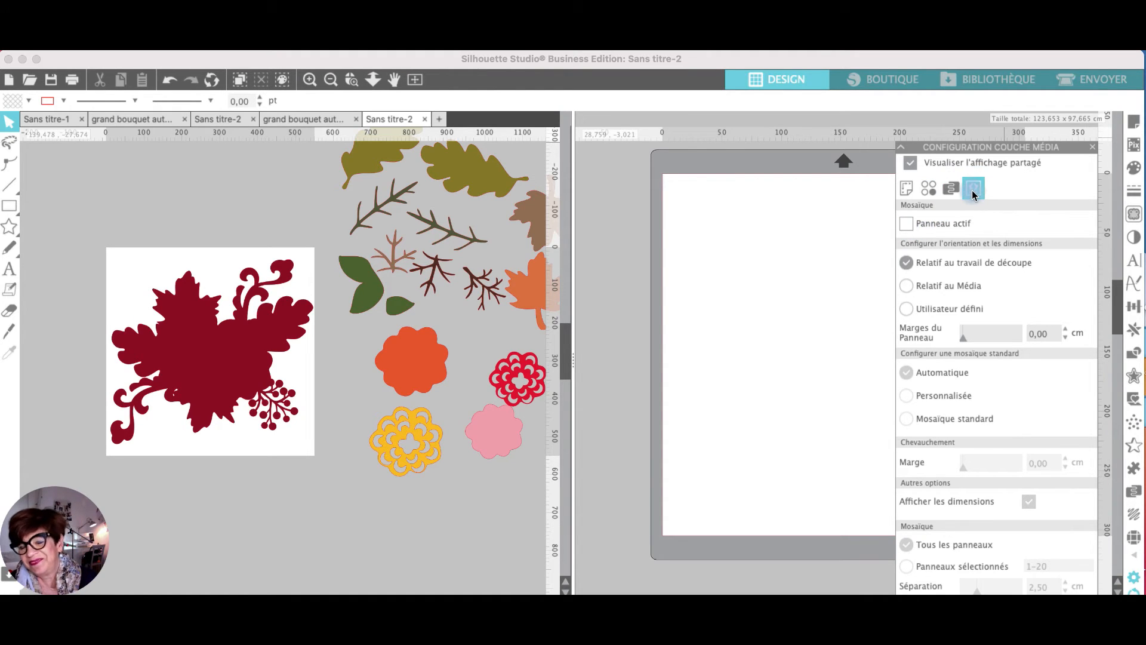
{"action": "left_click", "coordinate": [905, 224]}
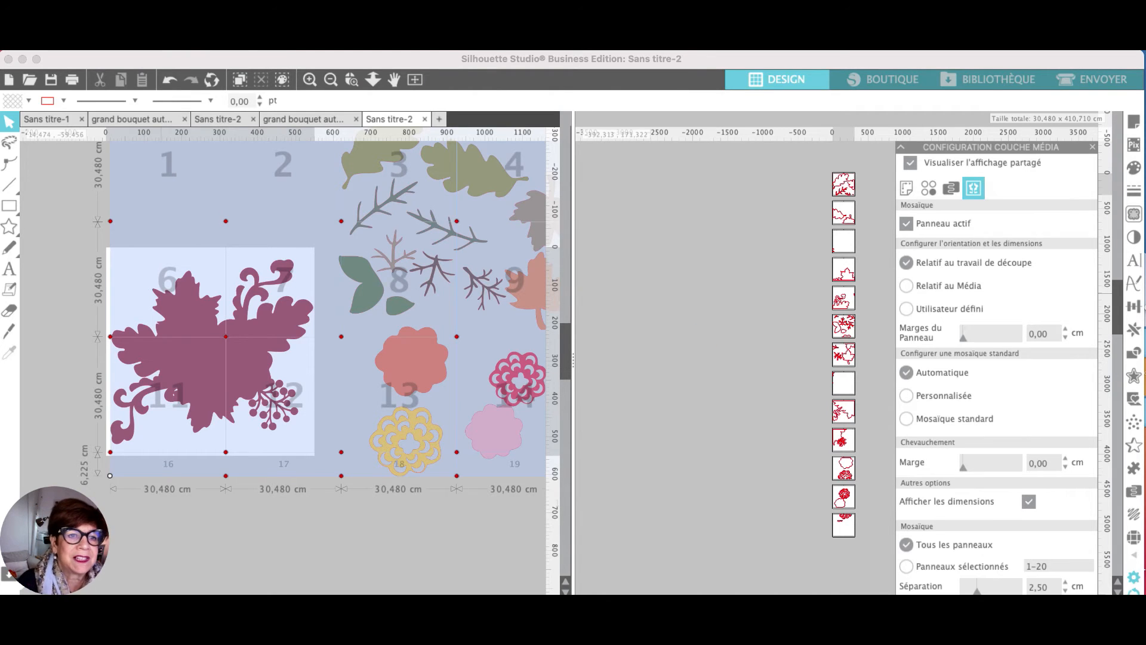
{"action": "left_click", "coordinate": [168, 82]}
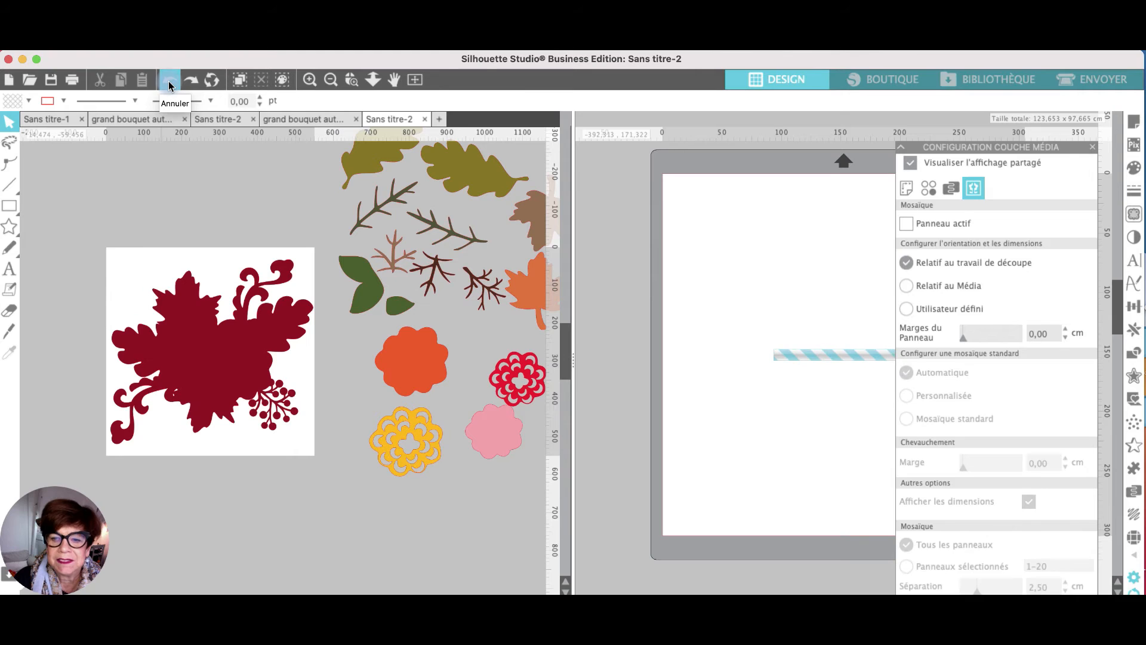
{"action": "left_click", "coordinate": [168, 80]}
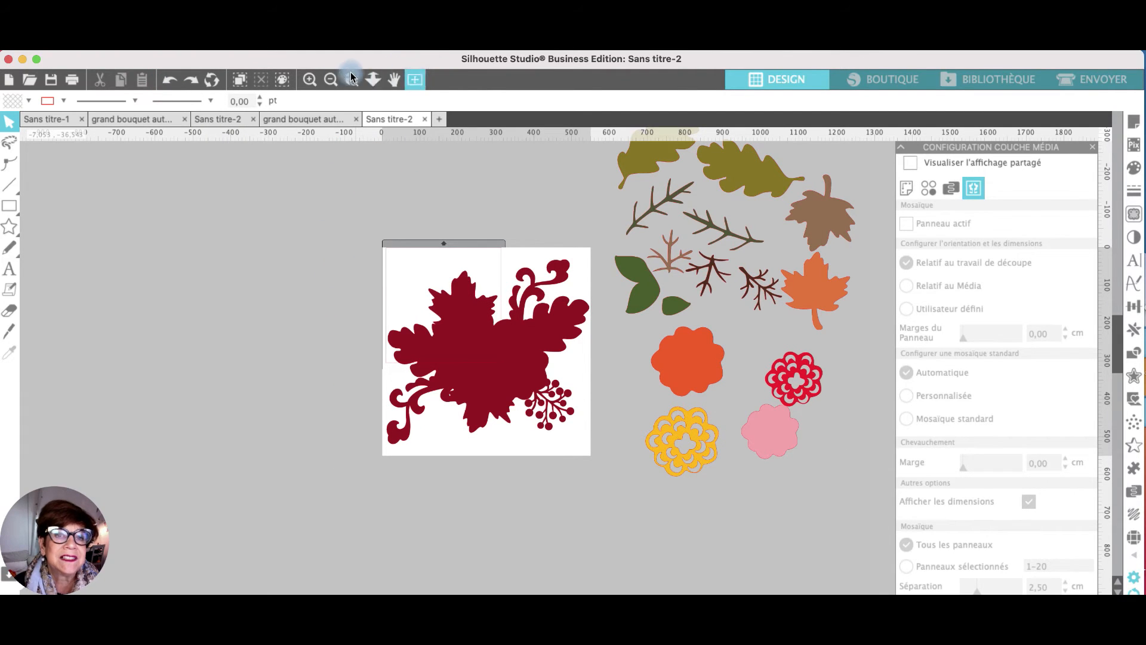
- Cut all the leaf, branch and flower pieces beside the page and paste them into a new document
{"action": "left_click", "coordinate": [331, 80]}
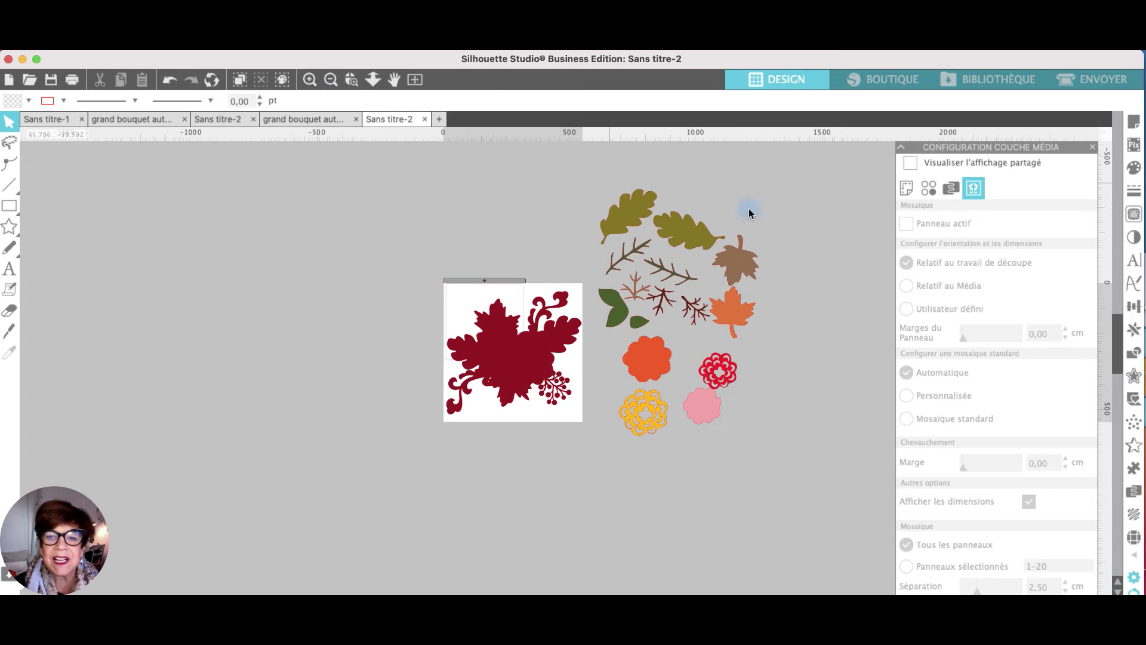
{"action": "left_click", "coordinate": [587, 158]}
{"action": "left_click_drag", "start_coordinate": [603, 161], "coordinate": [781, 470]}
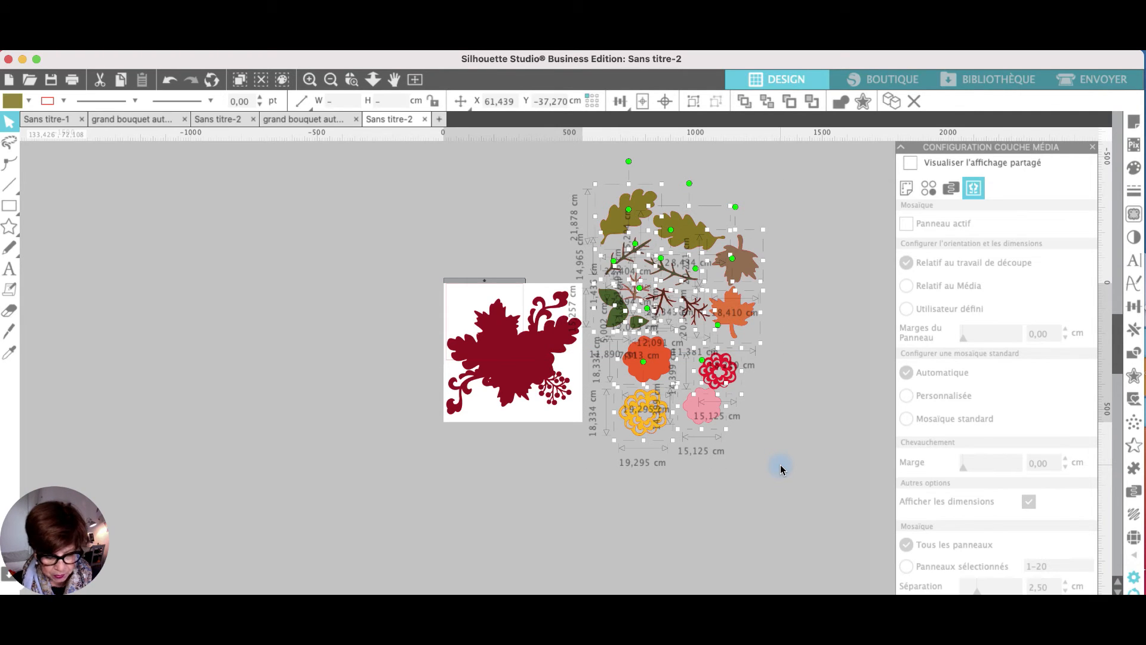
{"action": "key", "text": "Delete"}
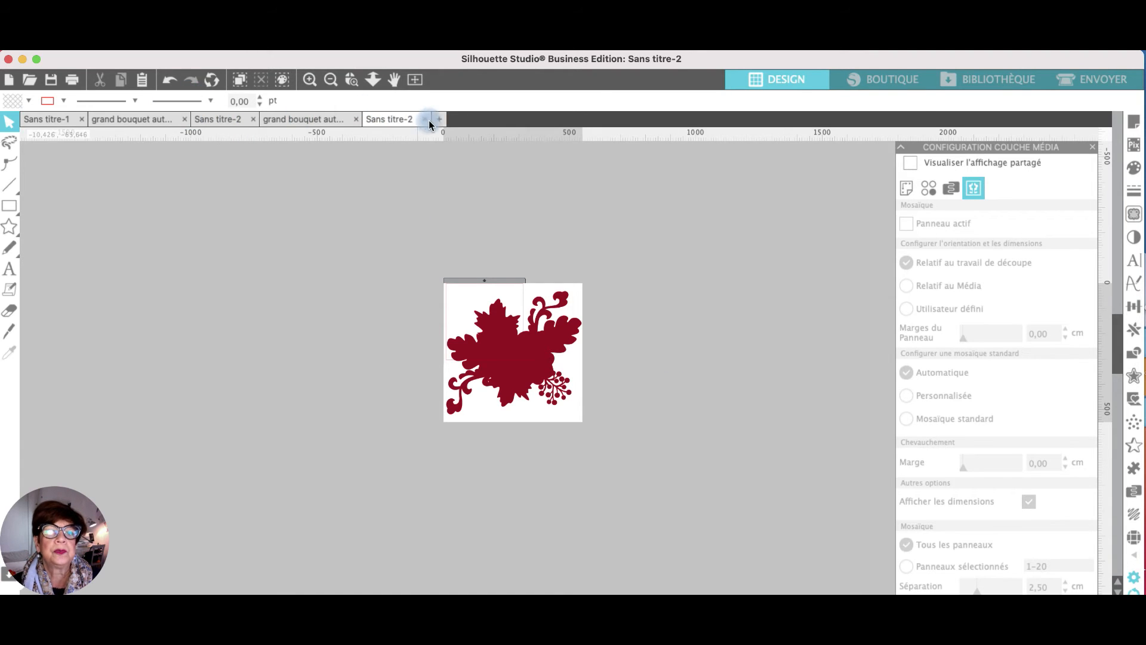
{"action": "left_click", "coordinate": [438, 120]}
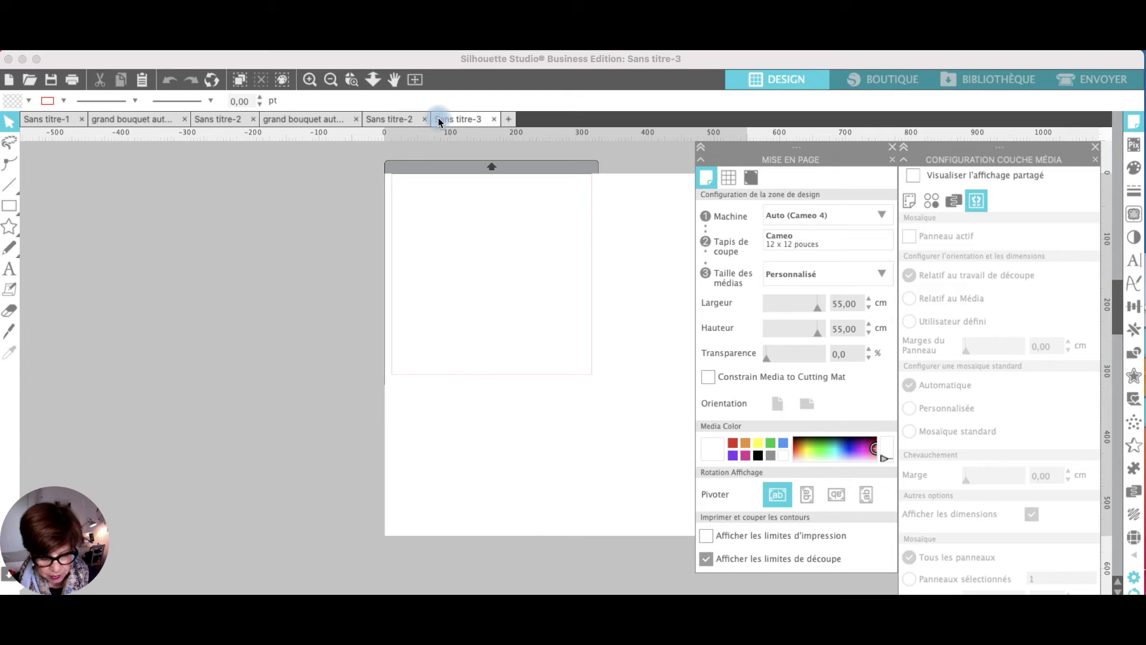
{"action": "right_click", "coordinate": [546, 243]}
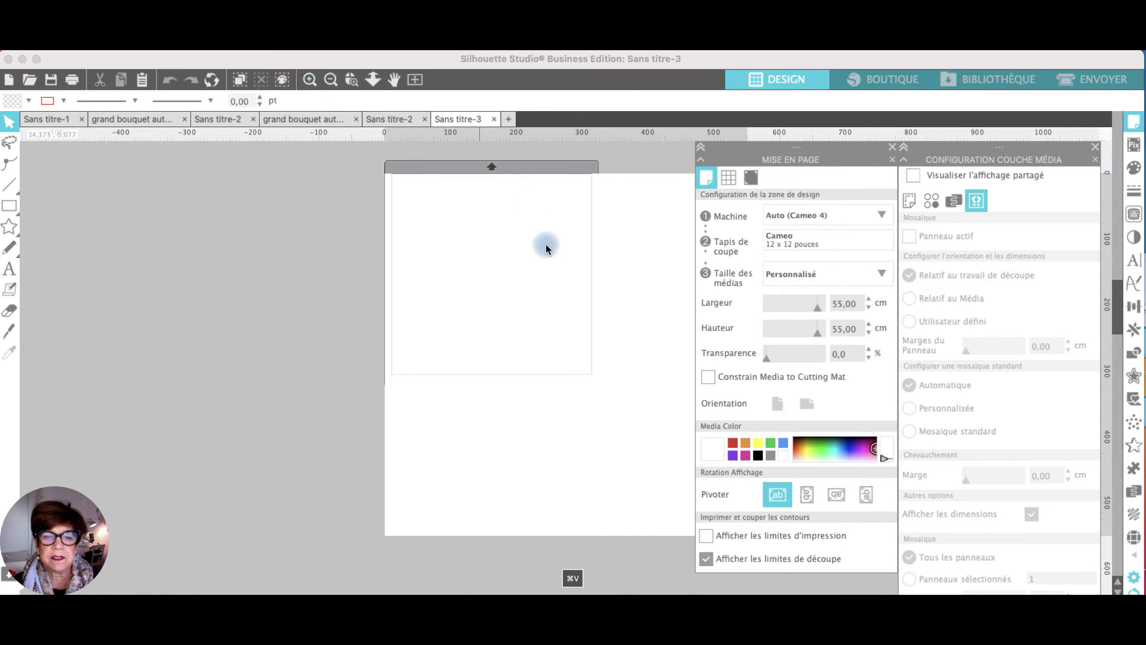
{"action": "left_click", "coordinate": [567, 311]}
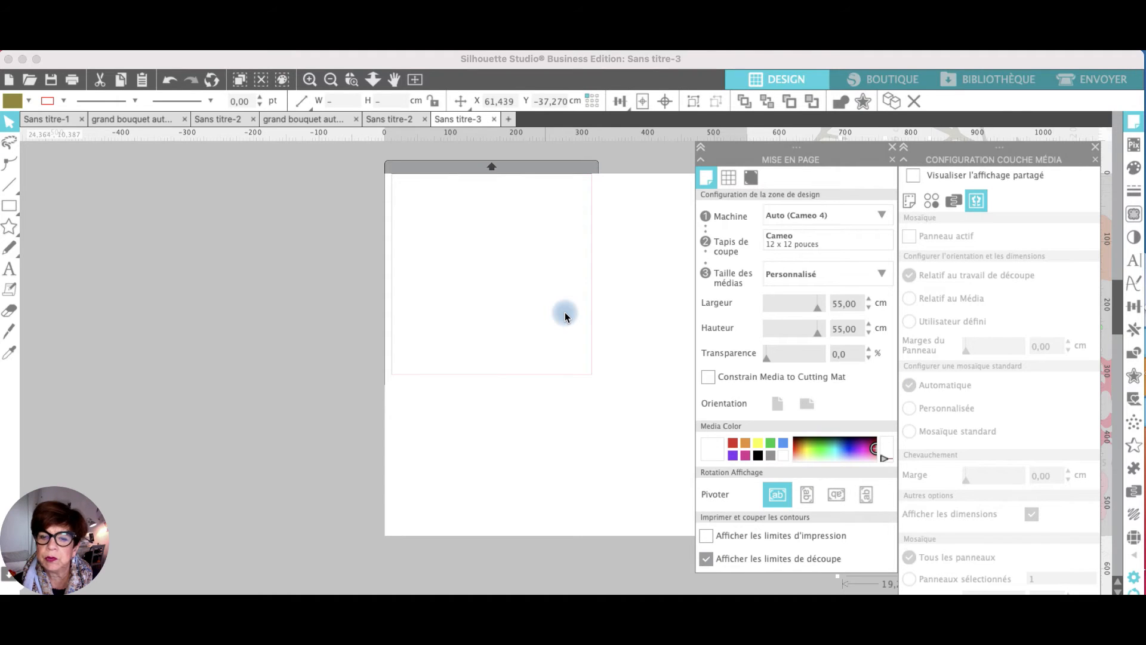
{"action": "scroll", "coordinate": [550, 312], "scroll_direction": "right", "scroll_amount": 2}
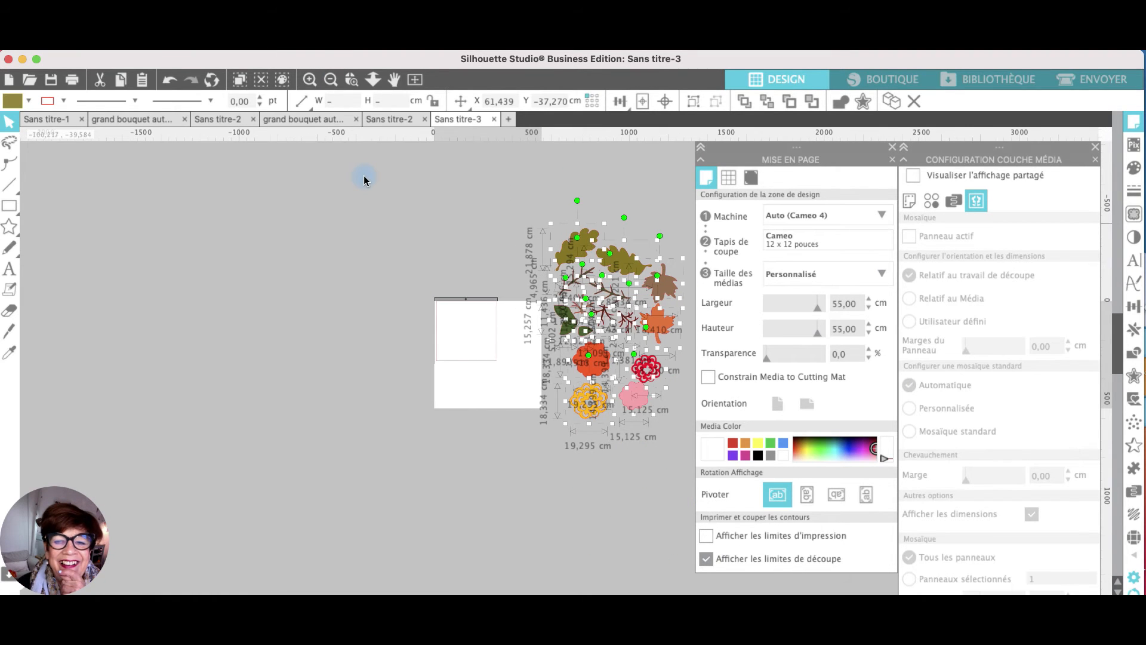
- Return to the silhouette's document, Sans titre-2, and close the page setup and media layer settings
{"action": "left_click", "coordinate": [395, 119]}
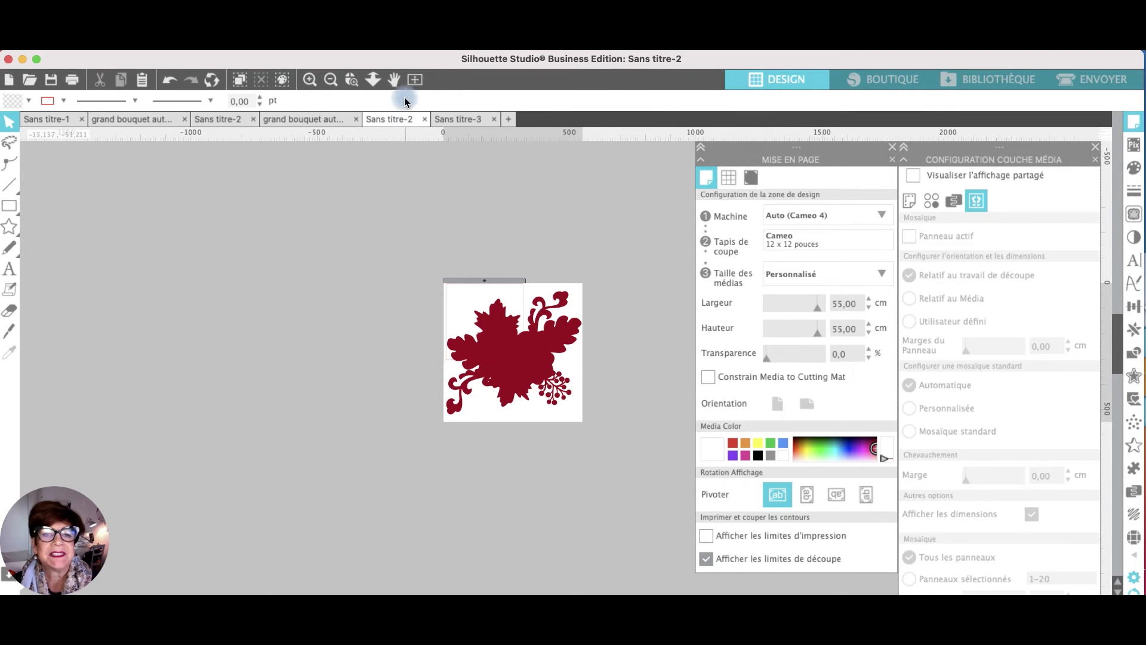
{"action": "left_click", "coordinate": [314, 85]}
{"action": "left_click", "coordinate": [314, 83]}
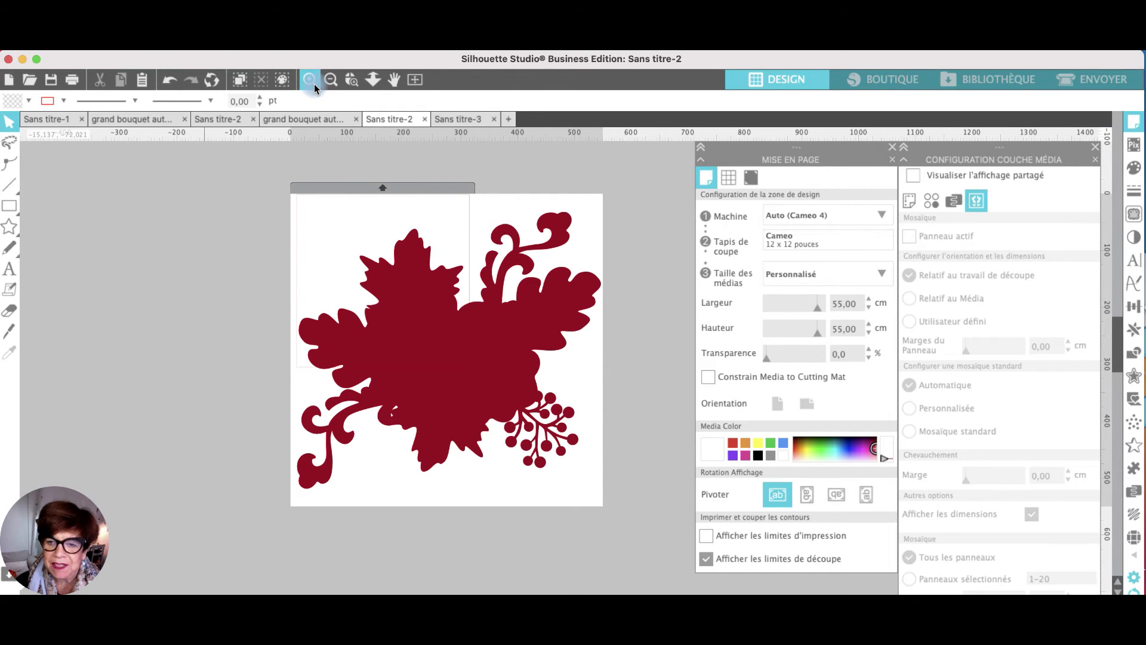
{"action": "left_click", "coordinate": [892, 159]}
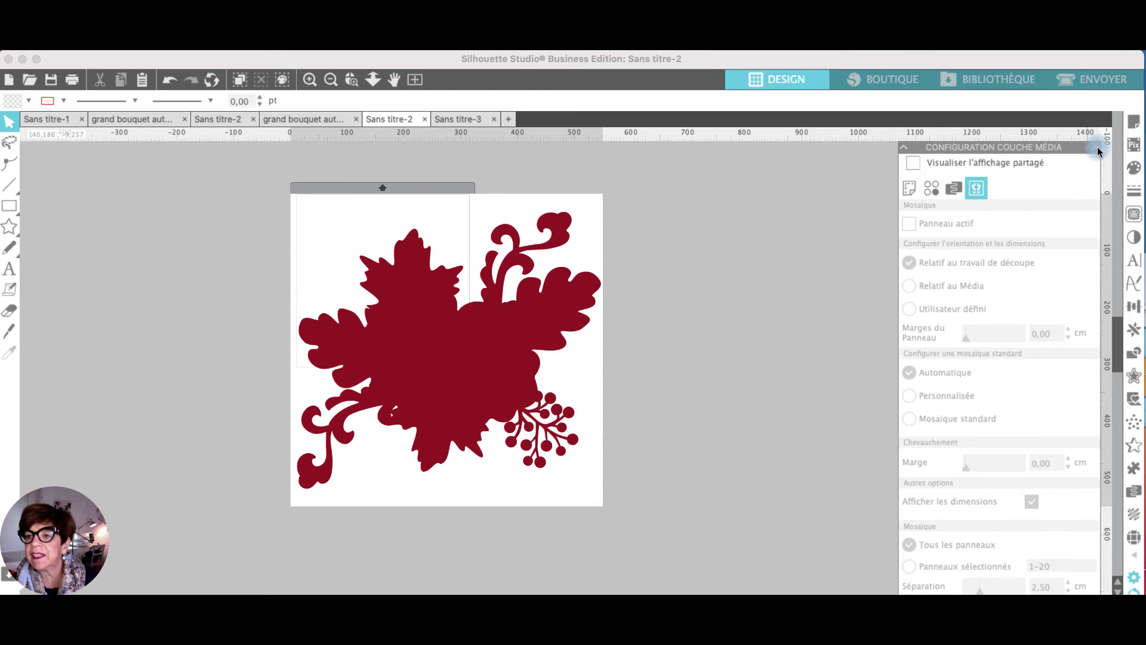
{"action": "left_click", "coordinate": [1096, 148]}
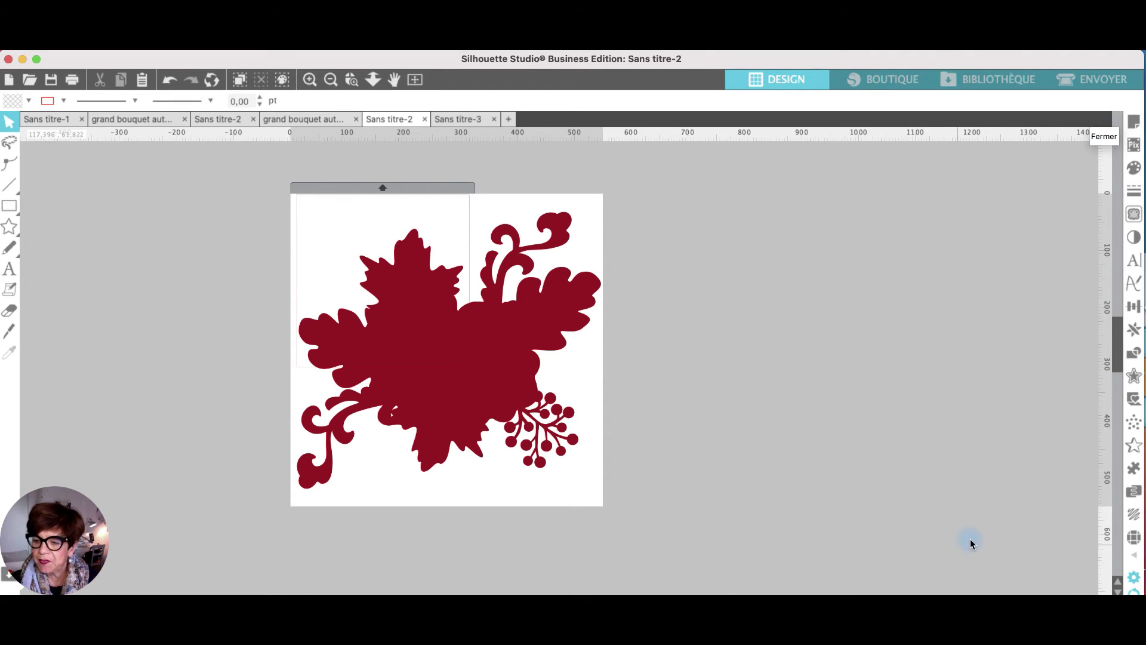
- Reopen the media layer configuration and select the dark-red silhouette on the page
{"action": "left_click", "coordinate": [1139, 555]}
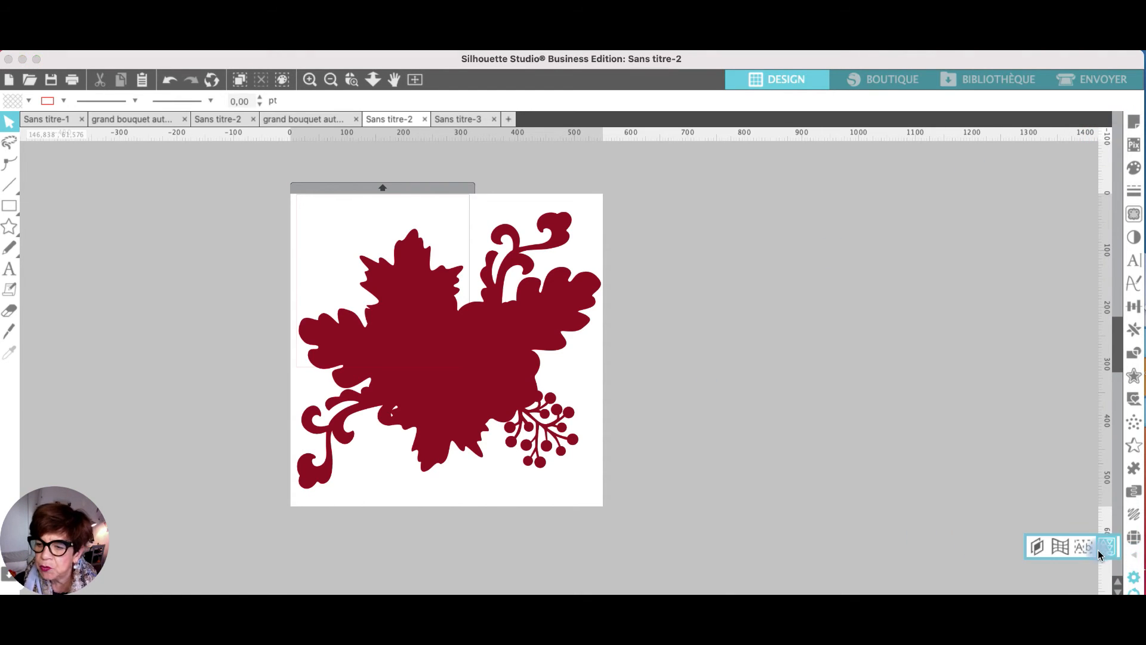
{"action": "left_click", "coordinate": [1107, 550]}
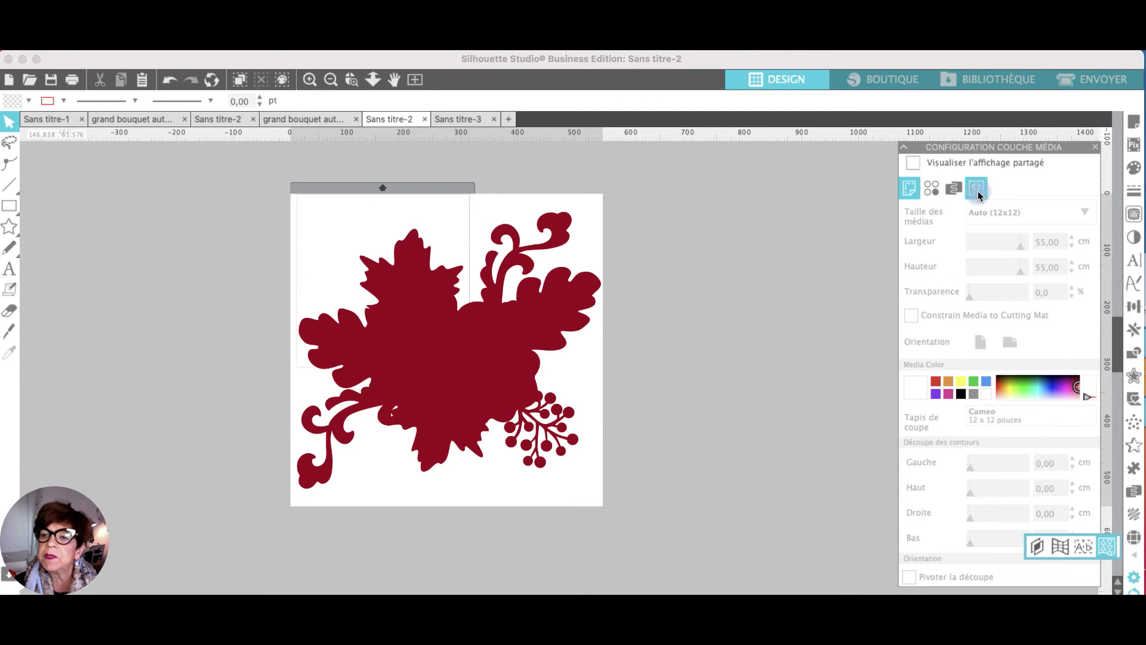
{"action": "left_click", "coordinate": [977, 190]}
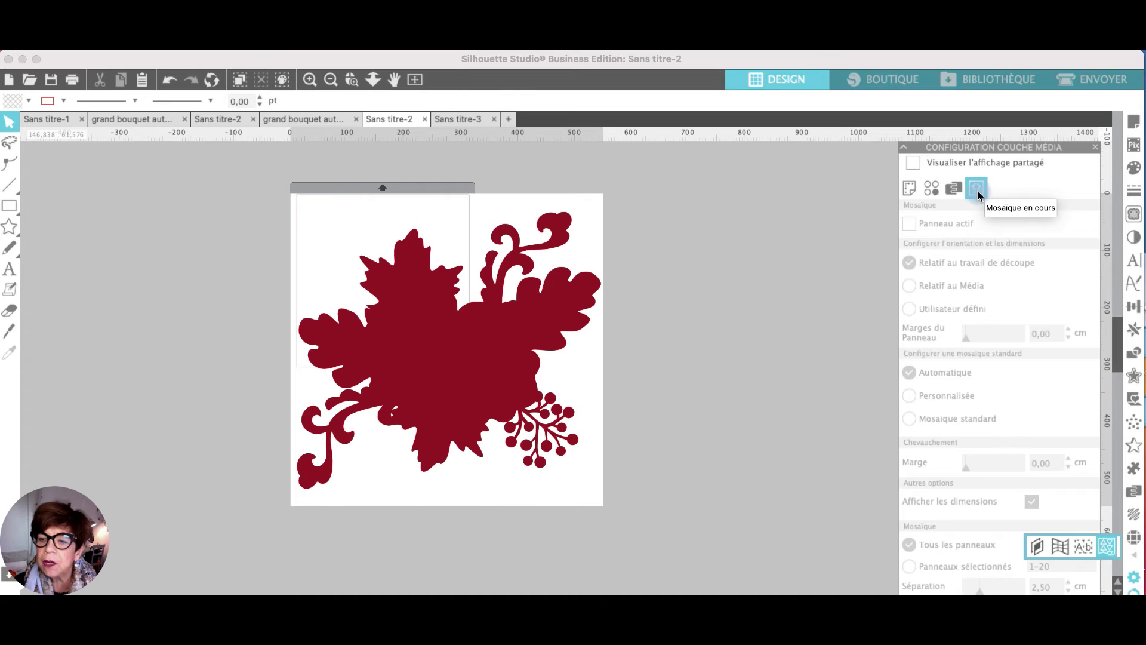
{"action": "left_click", "coordinate": [534, 310]}
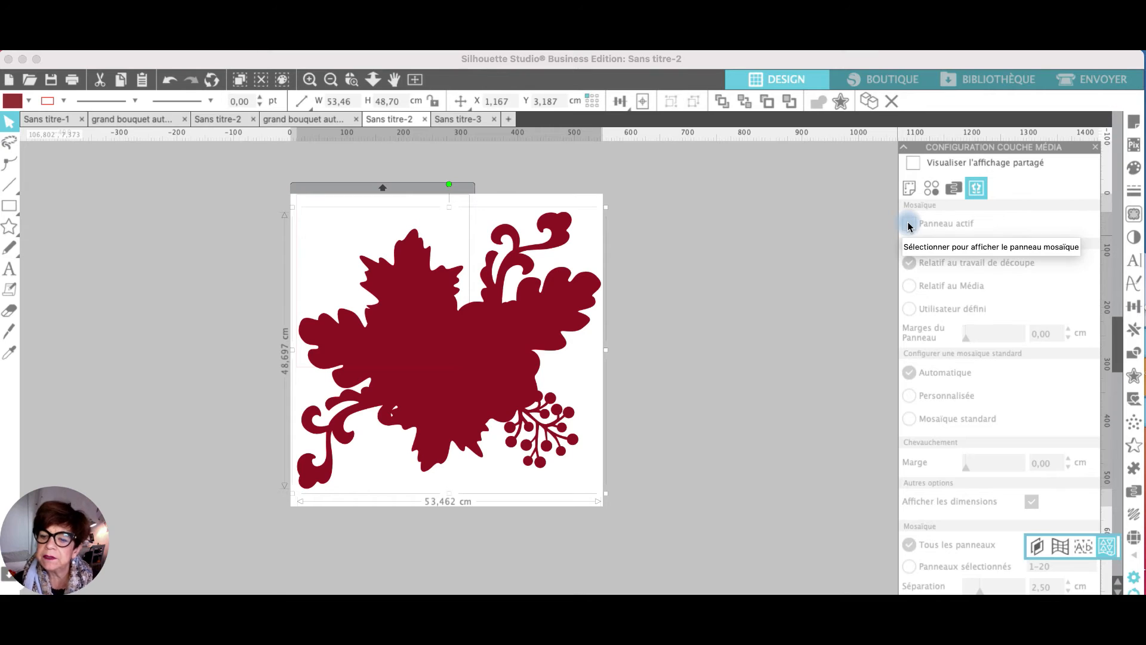
{"action": "left_click", "coordinate": [909, 190]}
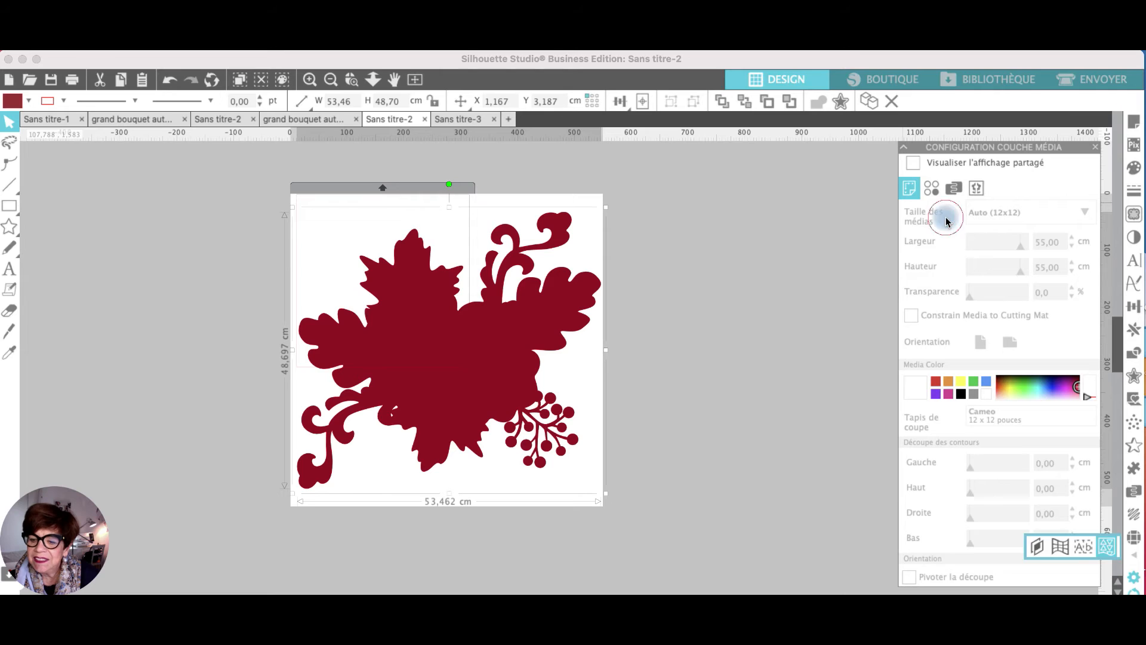
{"action": "left_click", "coordinate": [946, 221]}
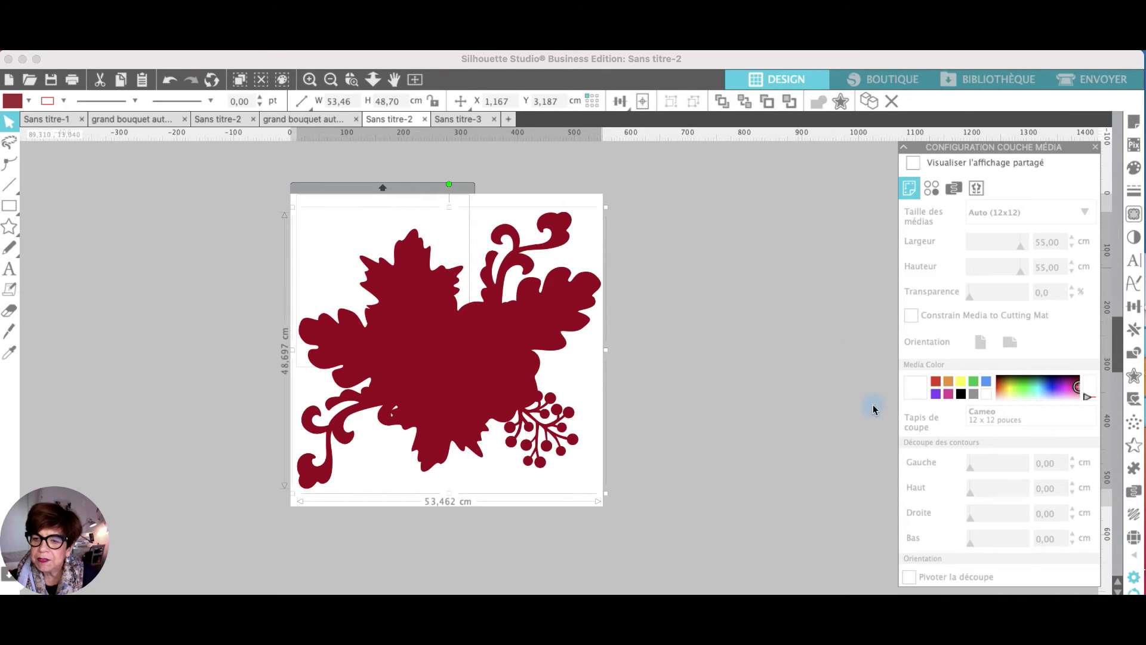
{"action": "scroll", "coordinate": [949, 166], "scroll_direction": "right", "scroll_amount": 1}
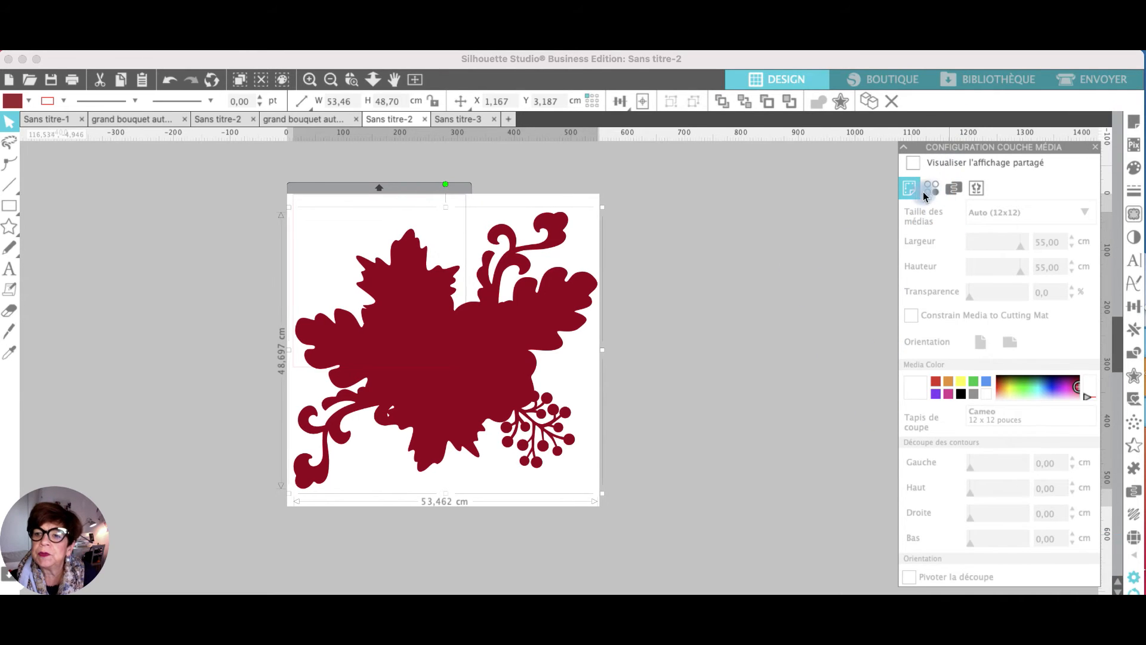
- Show the split view, activate automatic mosaic panels relative to the cut job for the silhouette, and deselect it
{"action": "left_click", "coordinate": [911, 164]}
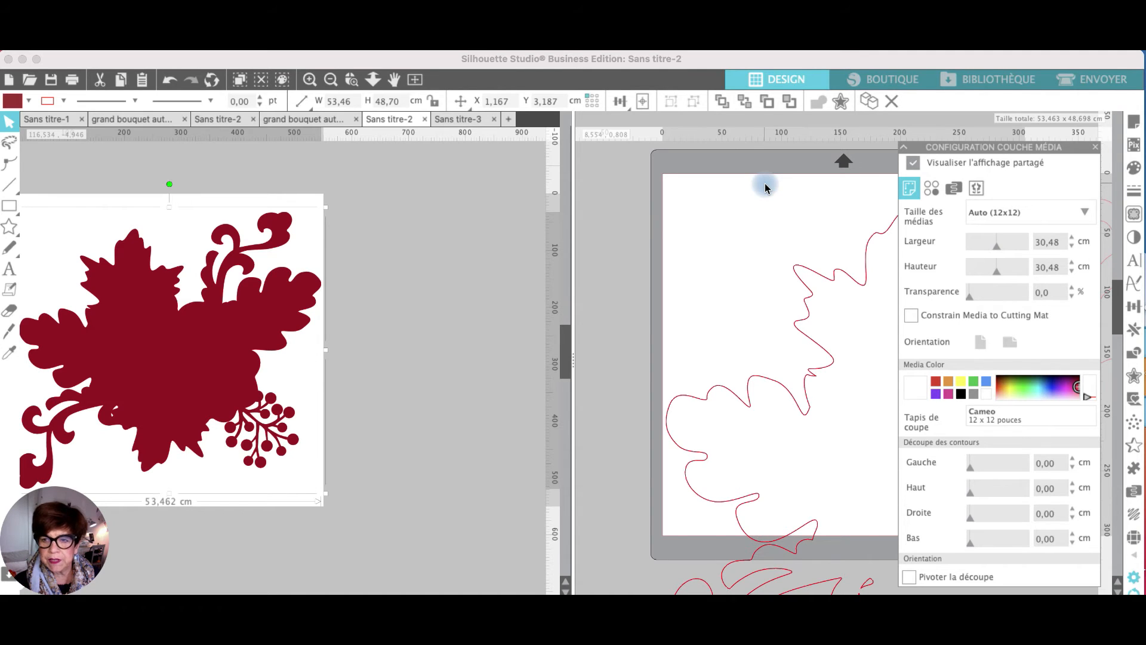
{"action": "left_click", "coordinate": [977, 191]}
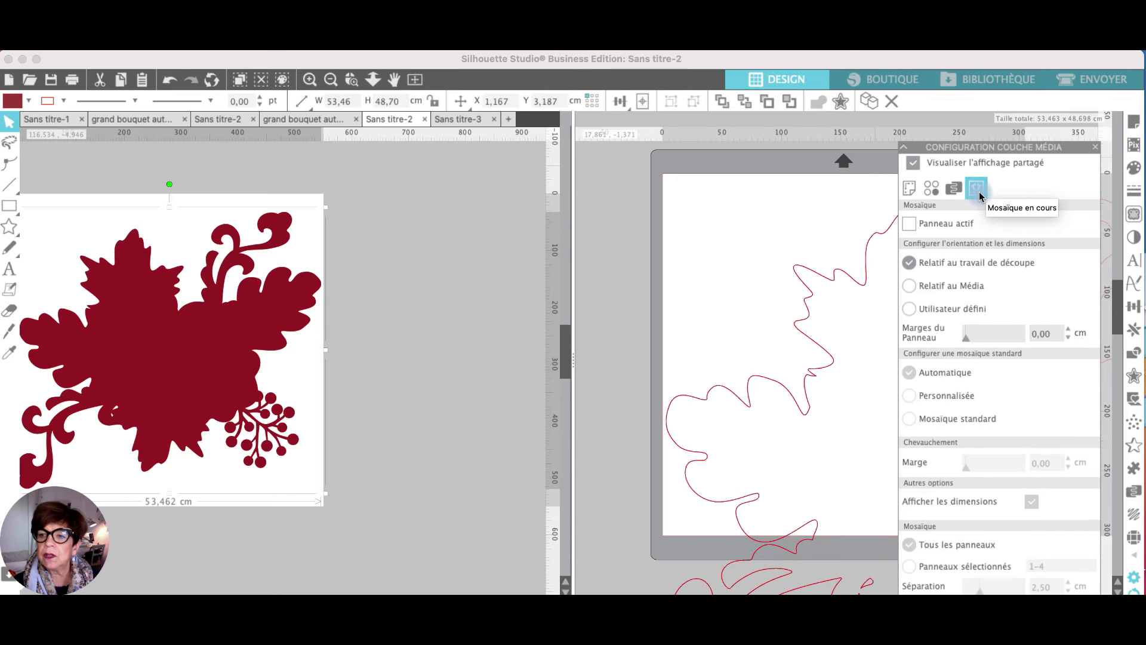
{"action": "left_click", "coordinate": [909, 224]}
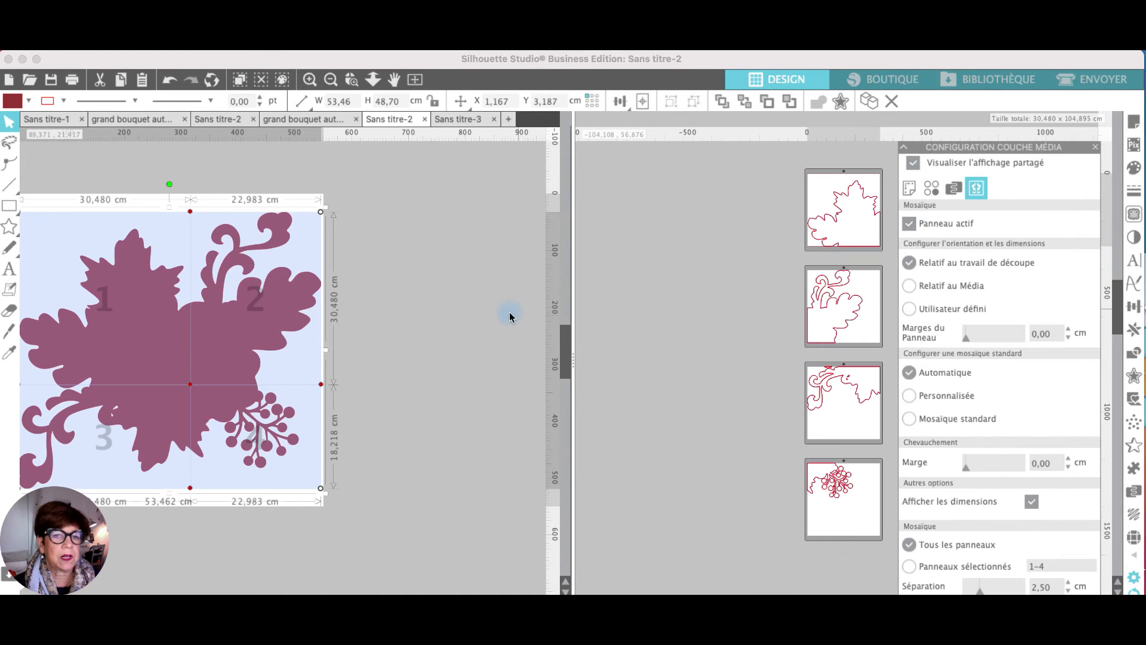
{"action": "left_click_drag", "start_coordinate": [294, 62], "coordinate": [374, 54]}
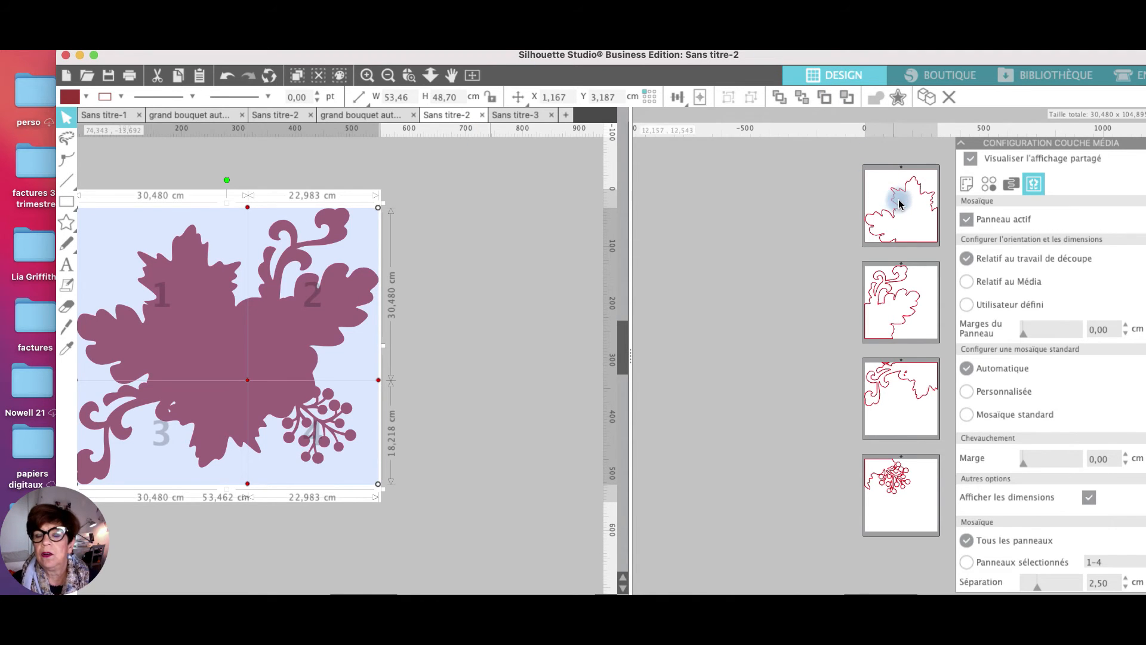
{"action": "left_click", "coordinate": [250, 383]}
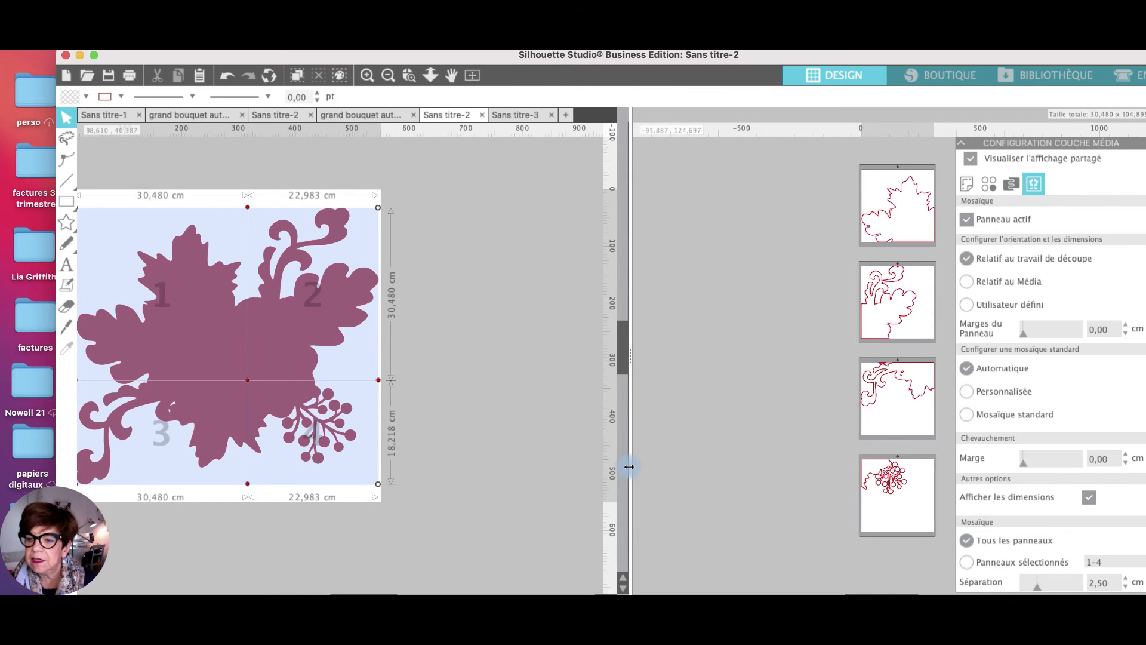
- Try overlap margins between the mosaic panels up to 1.10 cm, and reset the overlap to 0.00 cm
{"action": "left_click", "coordinate": [1123, 456]}
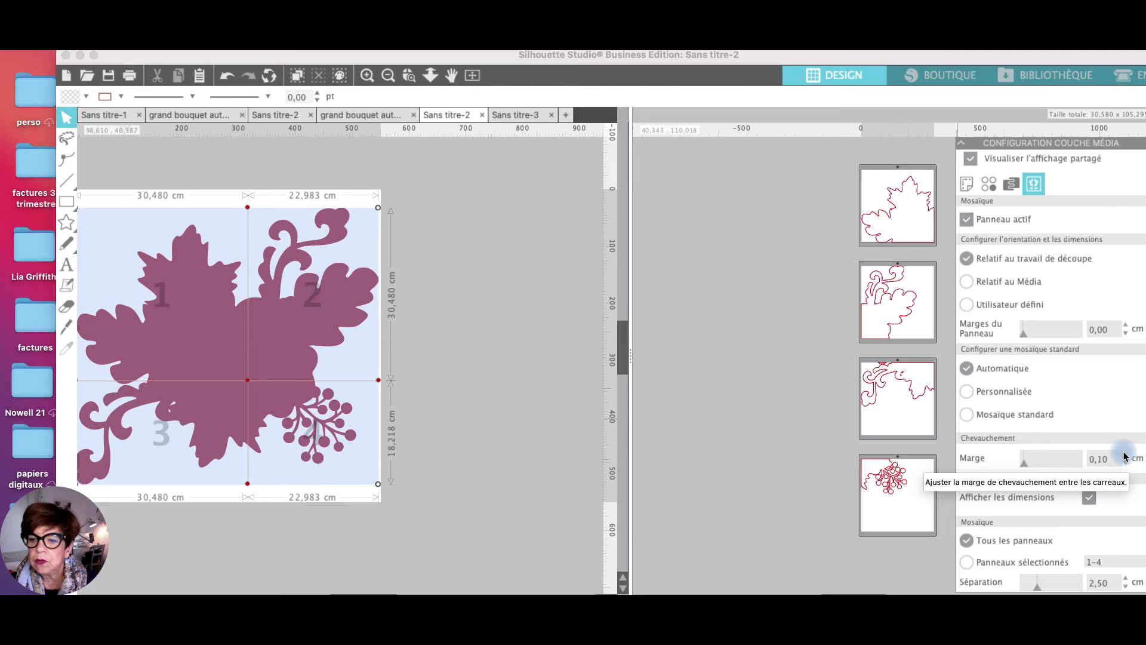
{"action": "left_click", "coordinate": [1123, 456]}
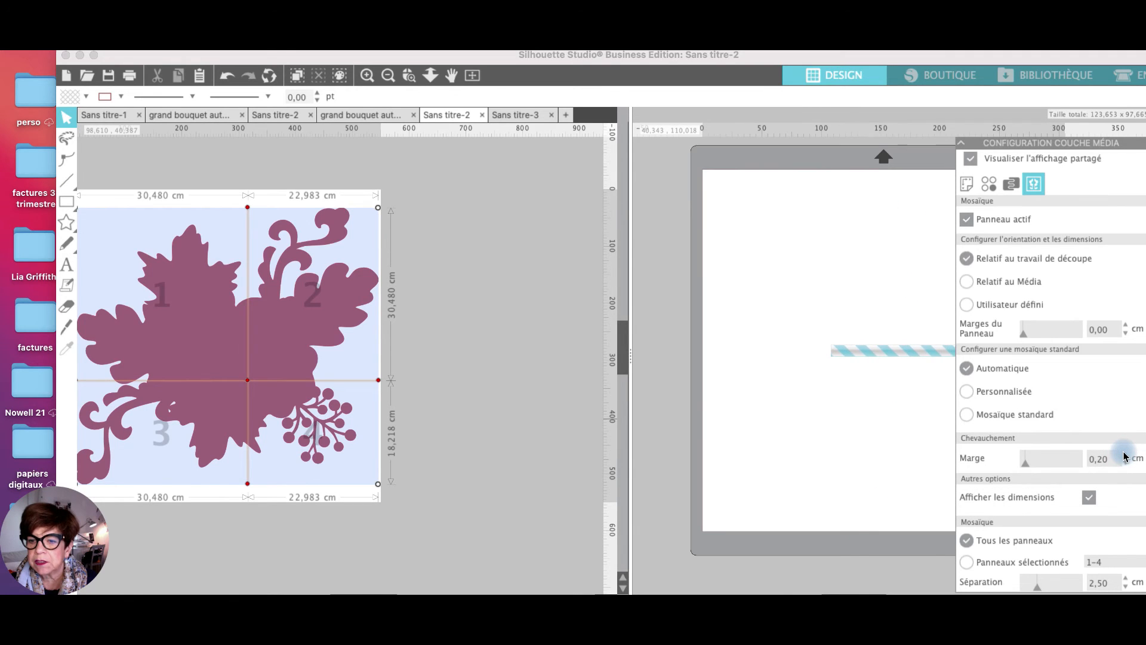
{"action": "left_click", "coordinate": [1124, 456]}
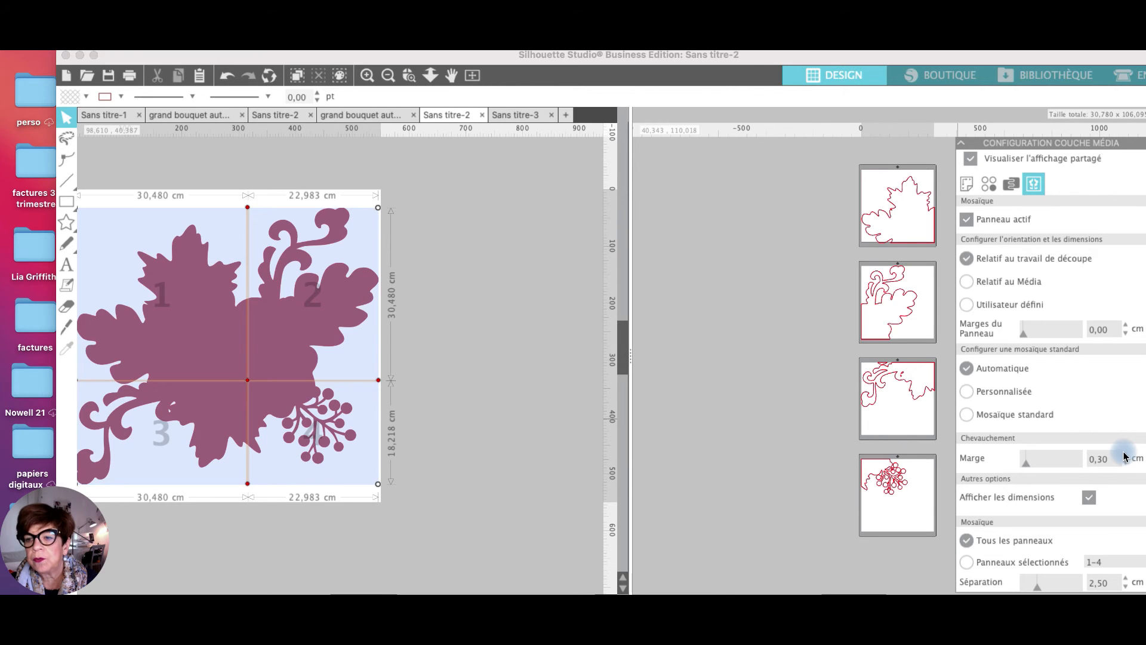
{"action": "left_click", "coordinate": [1124, 456]}
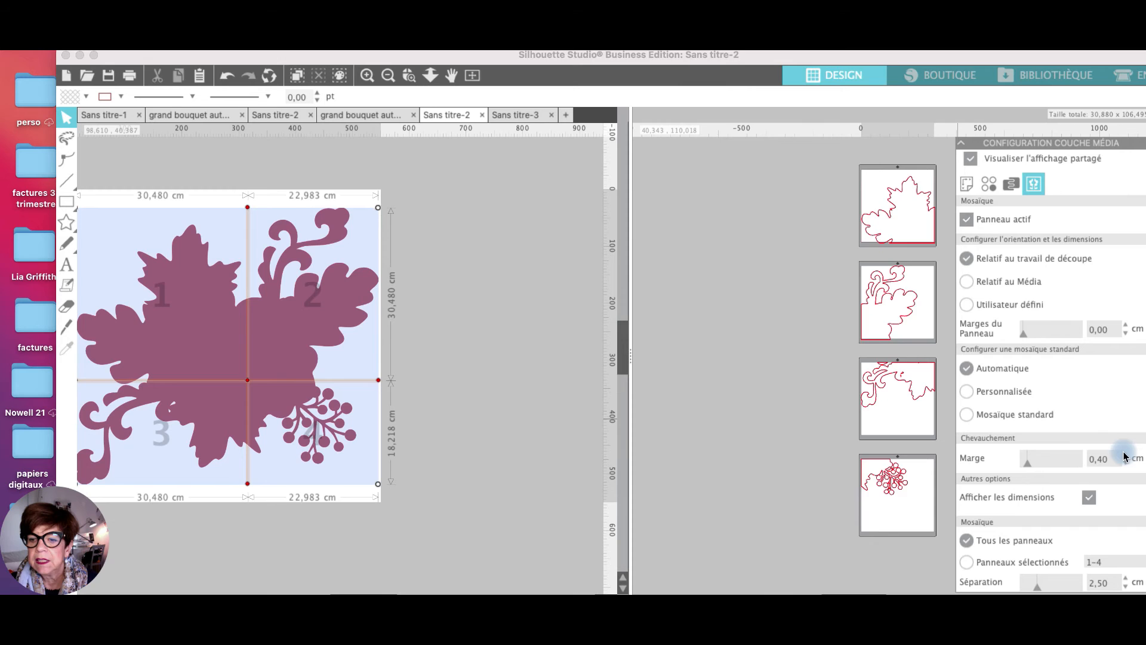
{"action": "left_click", "coordinate": [1124, 456]}
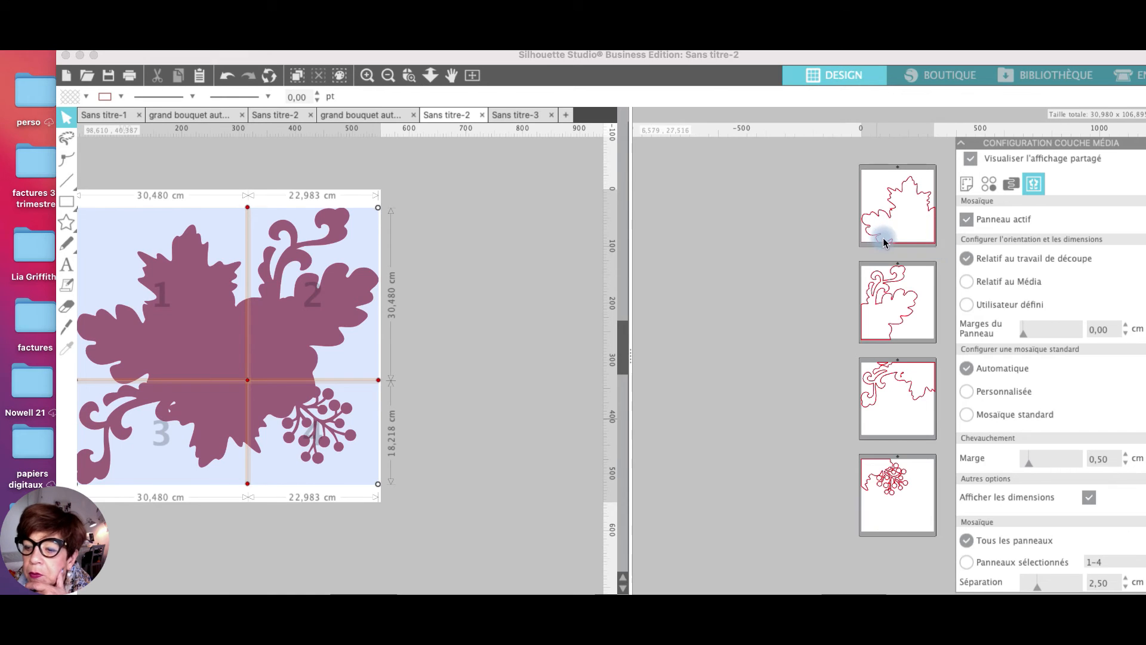
{"action": "left_click", "coordinate": [1126, 456]}
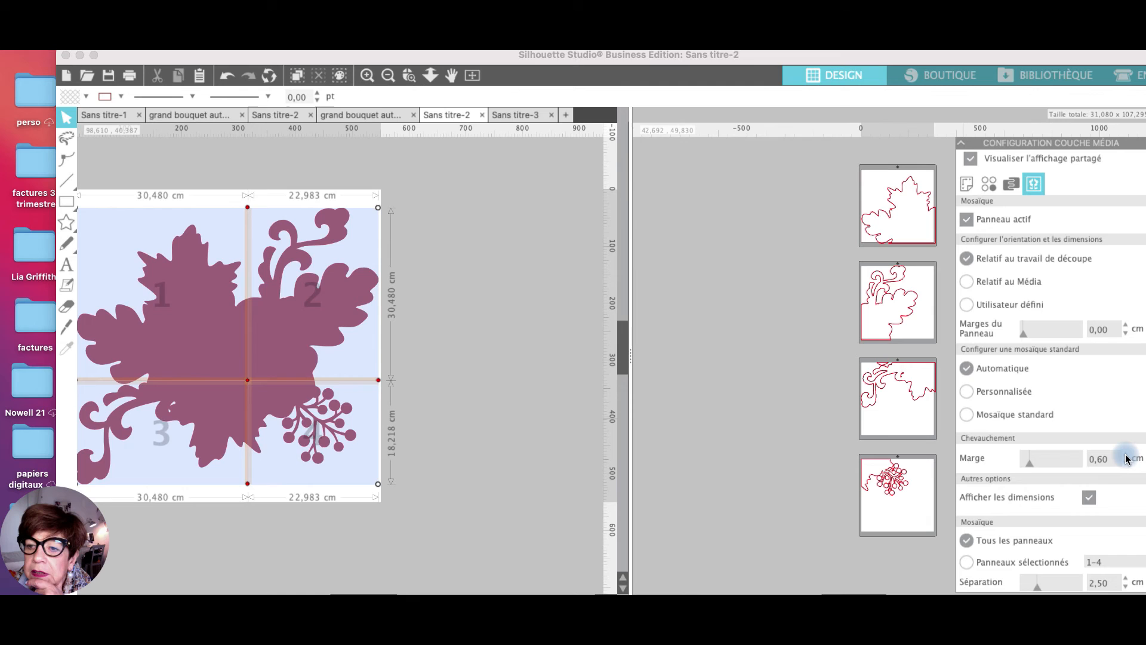
{"action": "left_click", "coordinate": [1126, 466]}
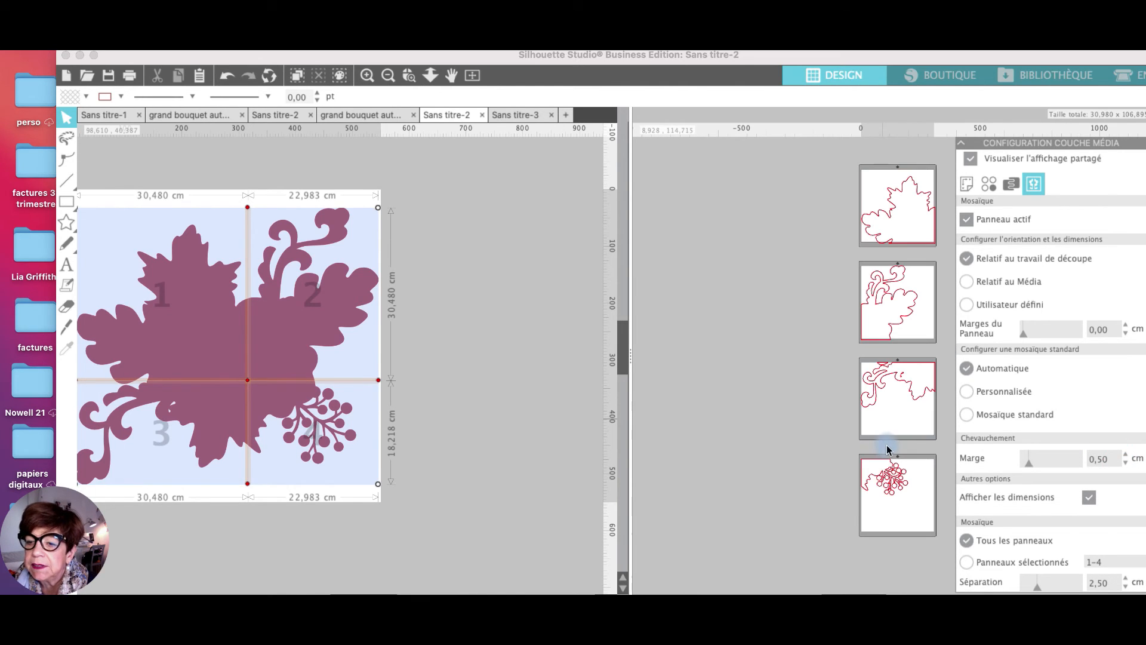
{"action": "left_click_drag", "start_coordinate": [1030, 467], "coordinate": [1037, 466]}
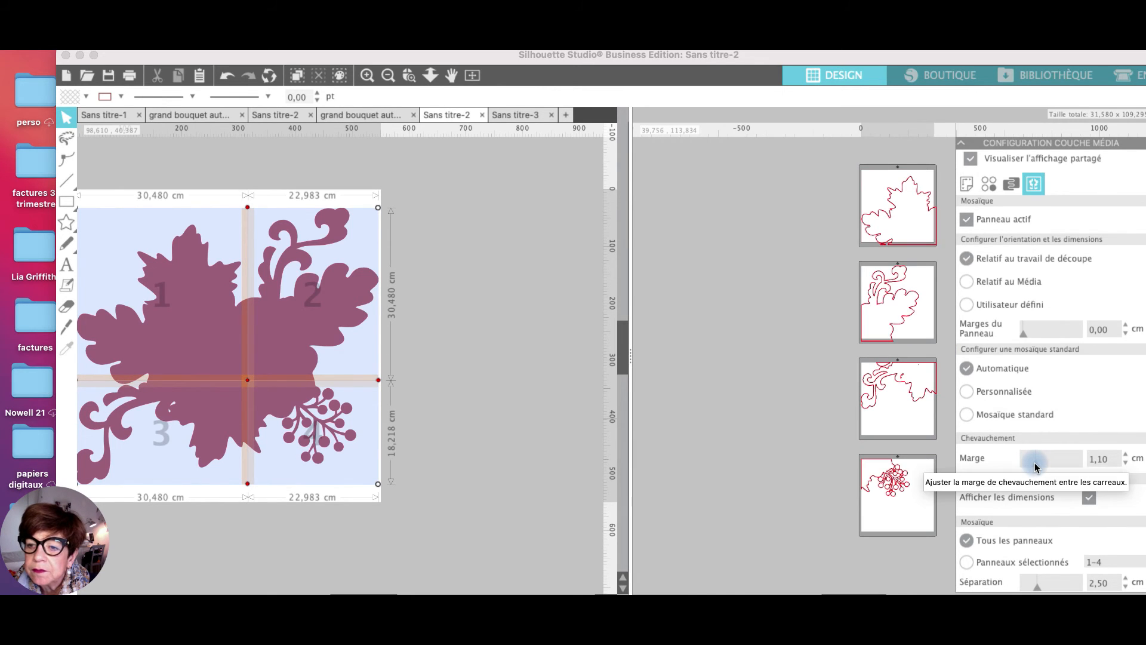
{"action": "left_click_drag", "start_coordinate": [1036, 467], "coordinate": [1006, 465]}
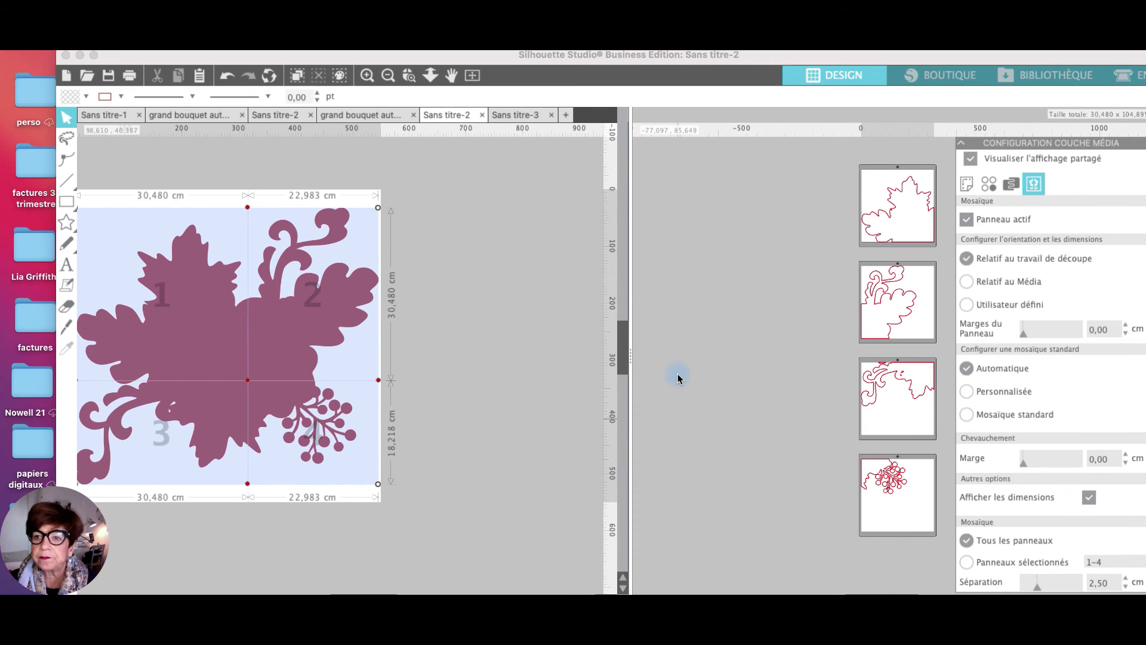
- Shift the window to show the whole workspace, and open the send settings with cutting actions organised by line
{"action": "scroll", "coordinate": [870, 273], "scroll_direction": "down", "scroll_amount": 3}
{"action": "scroll", "coordinate": [870, 273], "scroll_direction": "up", "scroll_amount": 3}
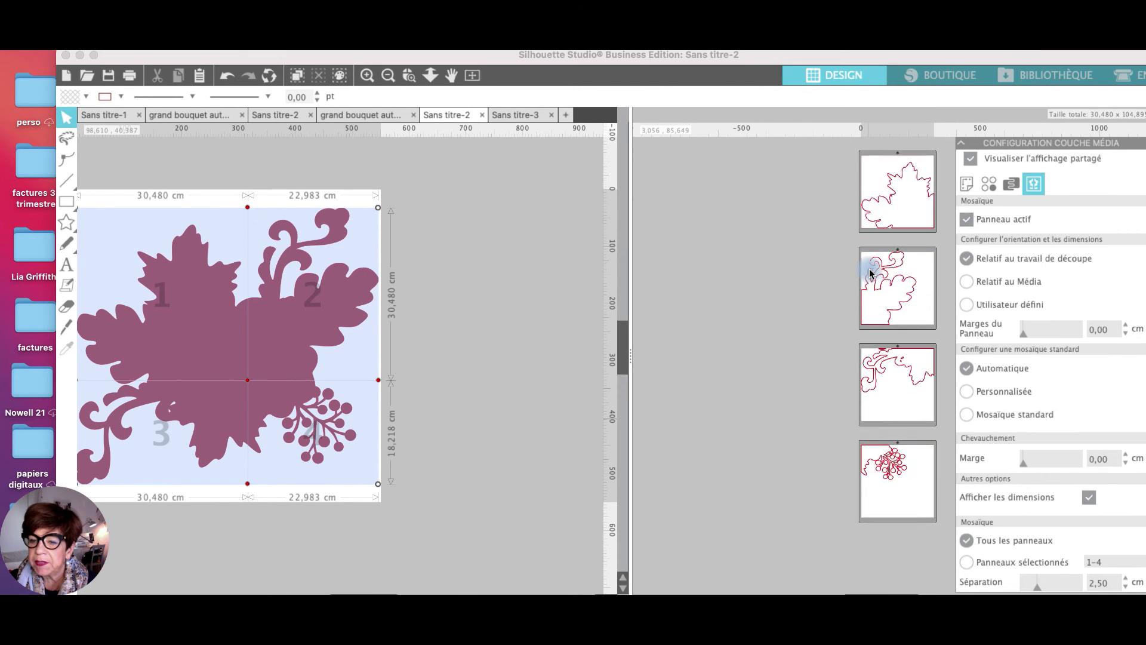
{"action": "scroll", "coordinate": [870, 273], "scroll_direction": "up", "scroll_amount": 3}
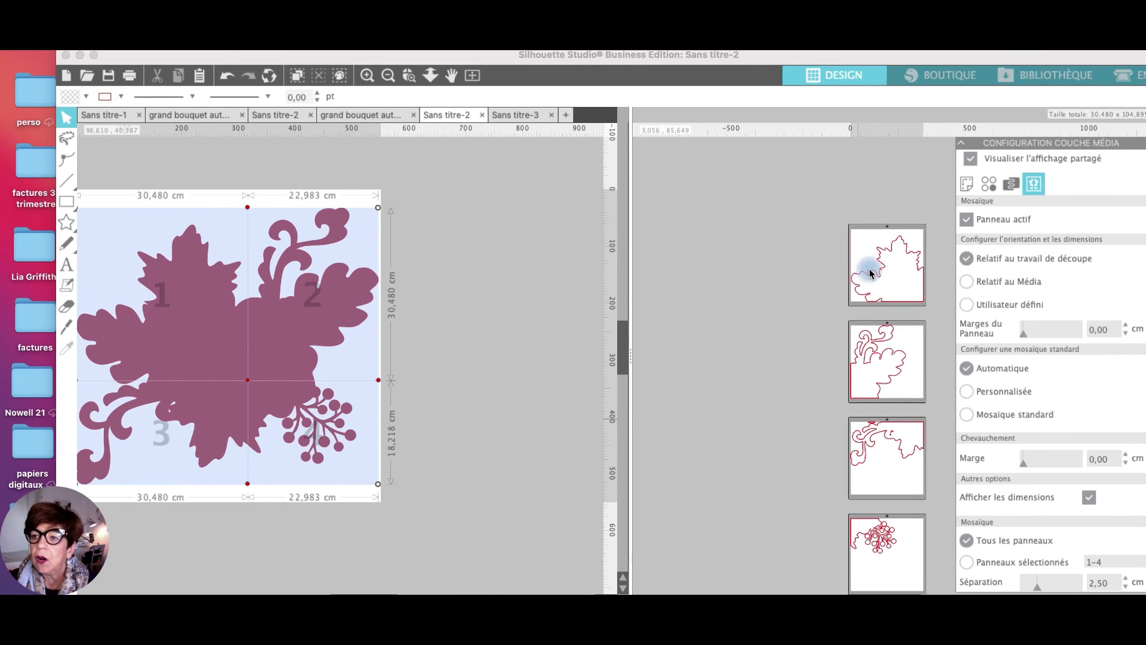
{"action": "left_click_drag", "start_coordinate": [1077, 59], "coordinate": [1021, 60]}
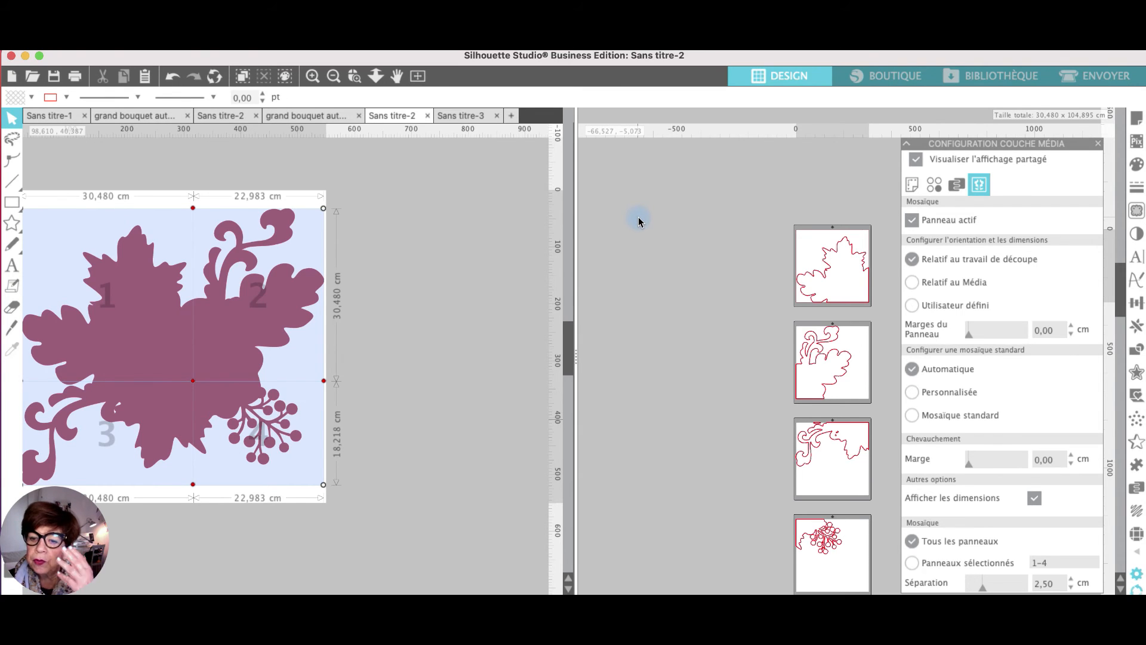
{"action": "left_click", "coordinate": [1097, 77]}
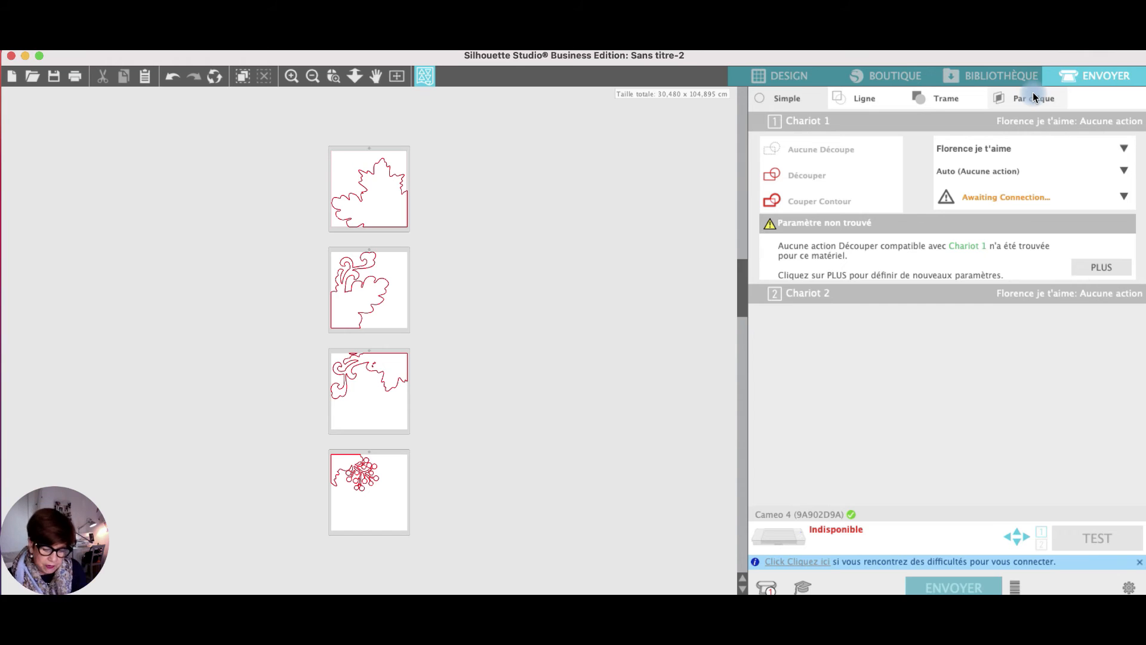
{"action": "left_click", "coordinate": [1032, 95]}
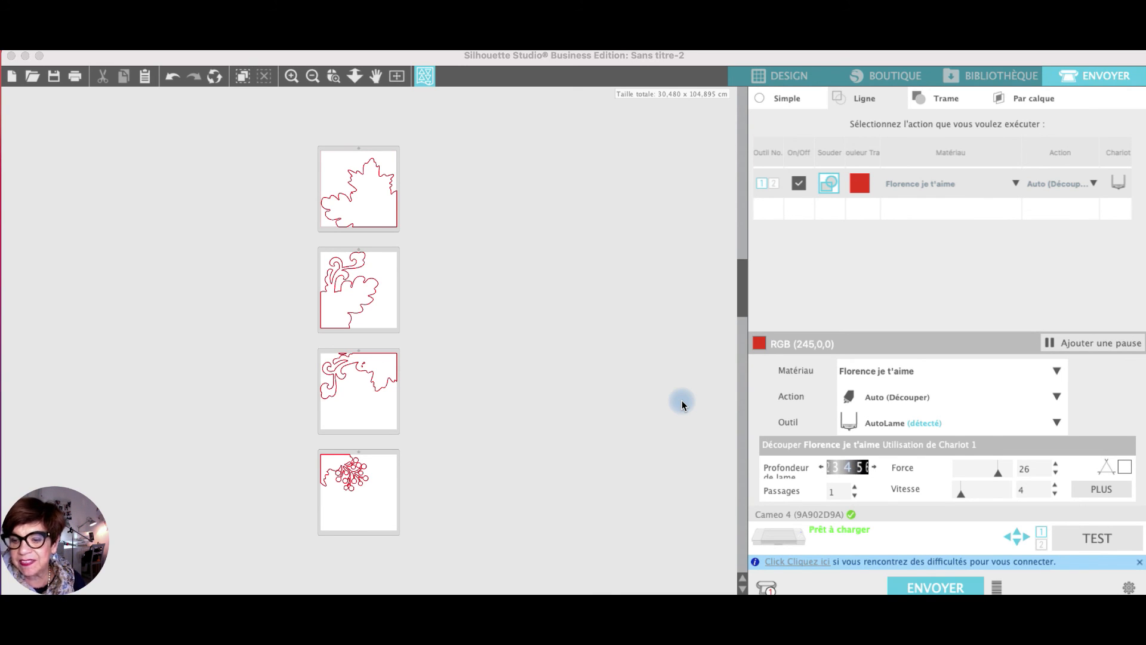
- Return to the design workspace and examine the individual mosaic panels in the split view
{"action": "left_click", "coordinate": [801, 76]}
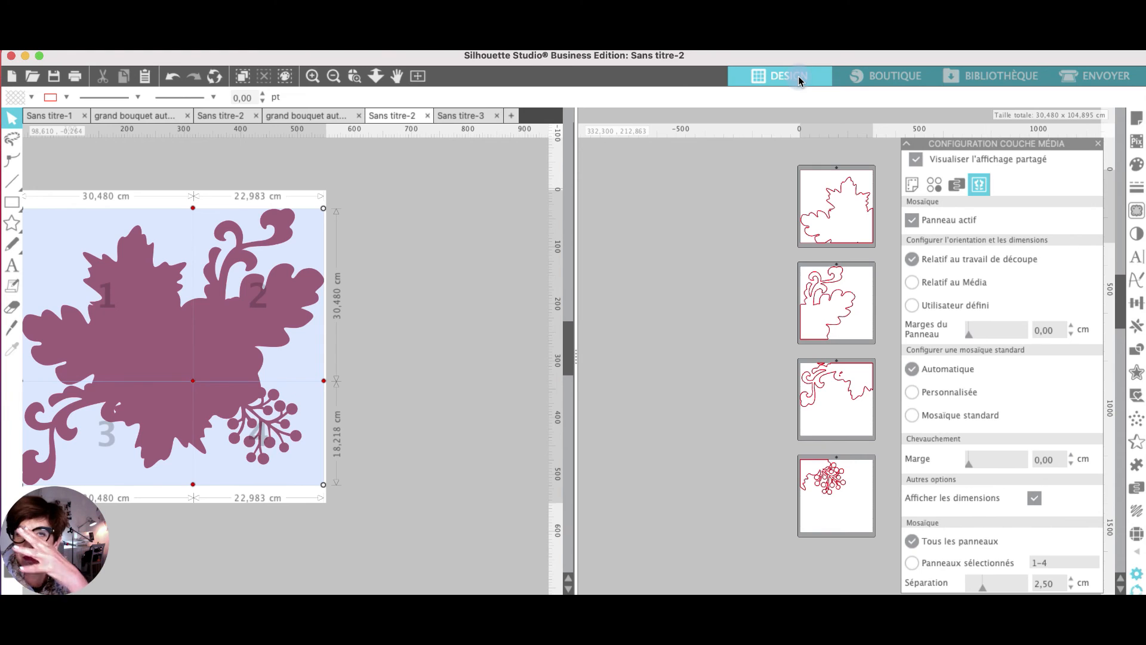
{"action": "left_click", "coordinate": [751, 266]}
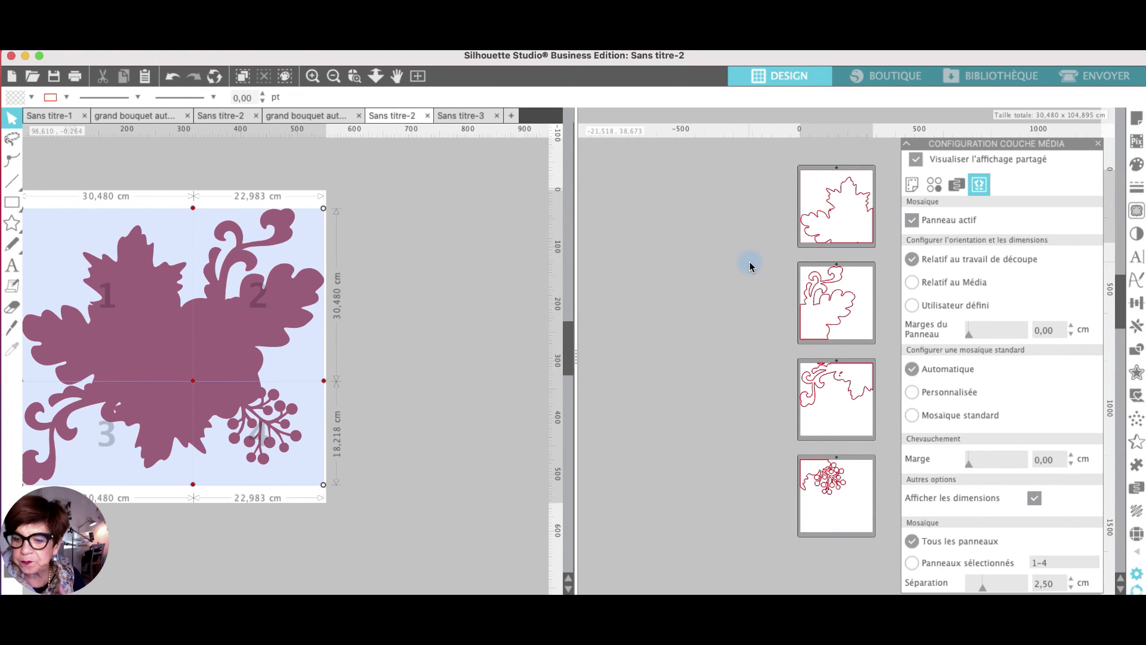
{"action": "left_click", "coordinate": [853, 187]}
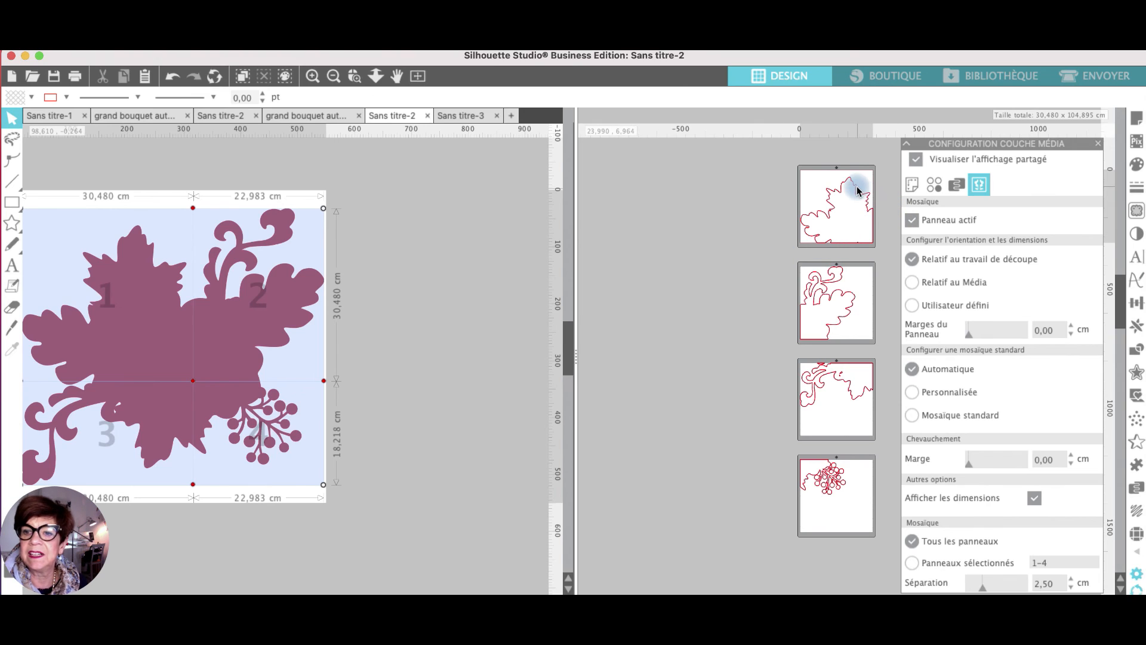
{"action": "left_click", "coordinate": [847, 293]}
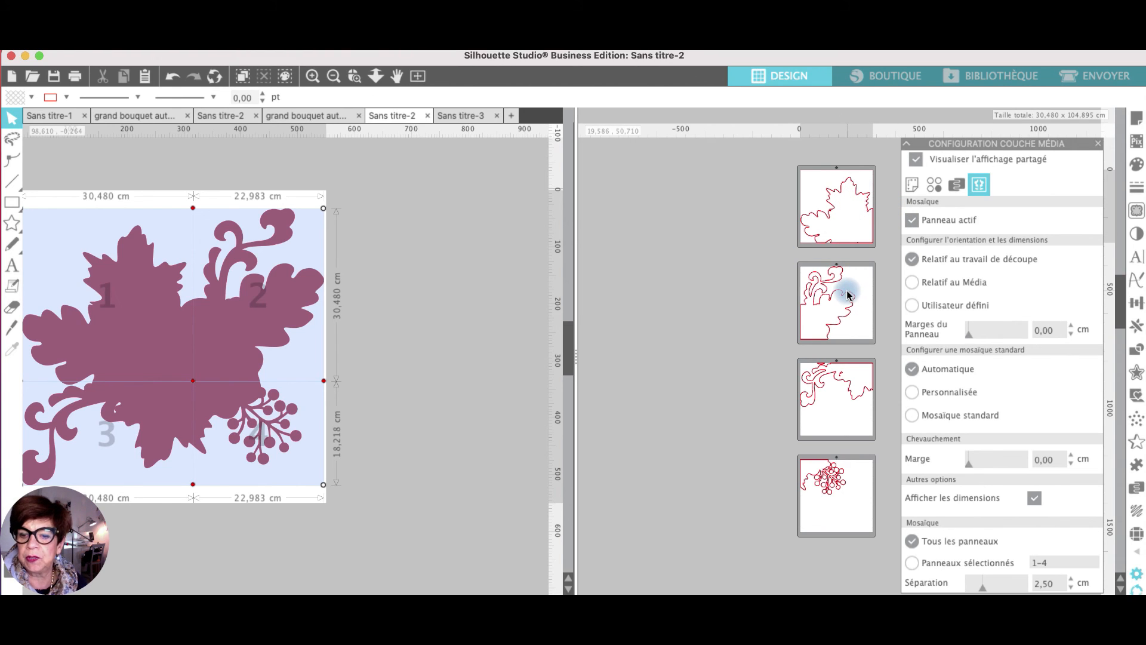
{"action": "left_click", "coordinate": [835, 494]}
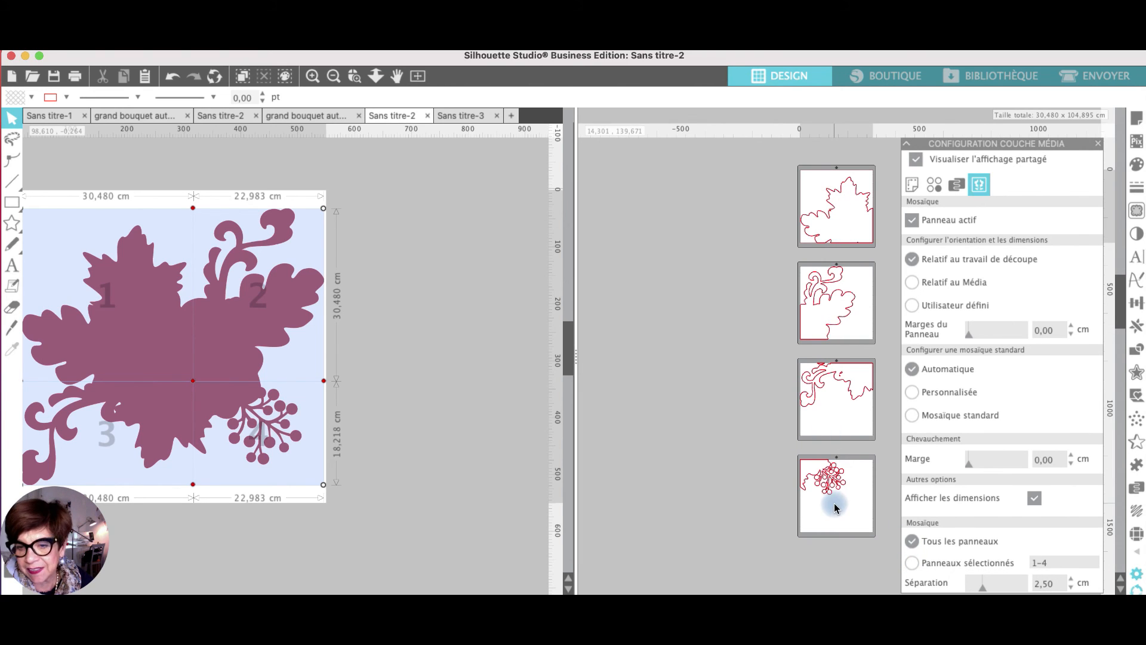
- Restrict the mosaic to selected panels and specify panel 3 only
{"action": "left_click", "coordinate": [912, 564]}
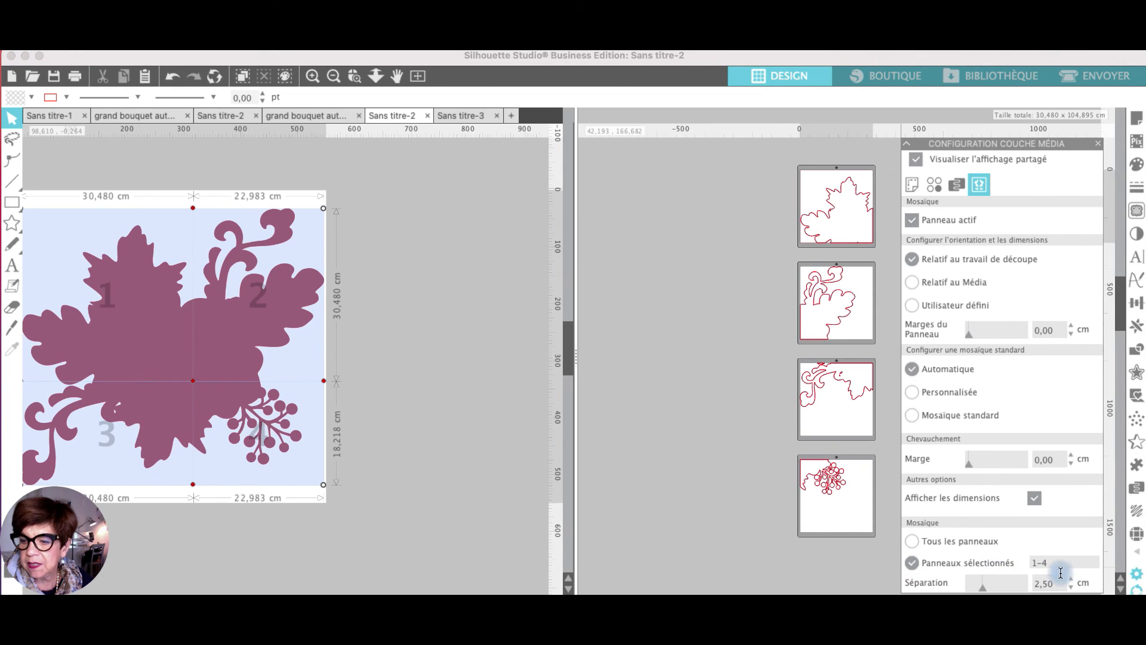
{"action": "left_click_drag", "start_coordinate": [1058, 567], "coordinate": [1010, 560]}
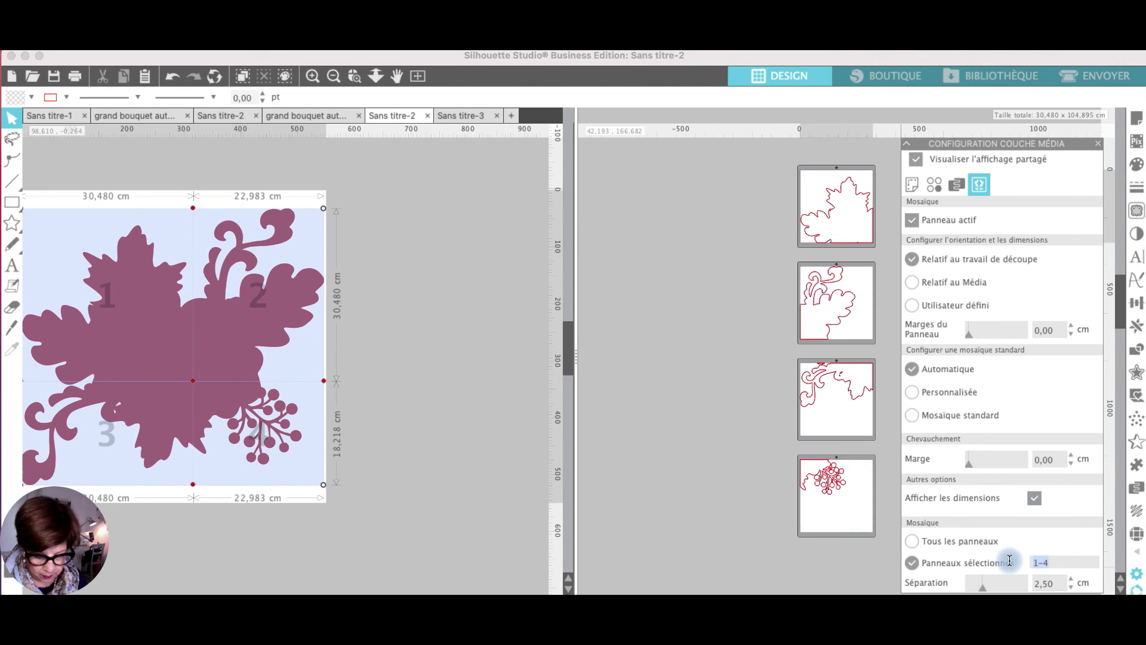
{"action": "type", "text": "3"}
{"action": "key", "text": "Return"}
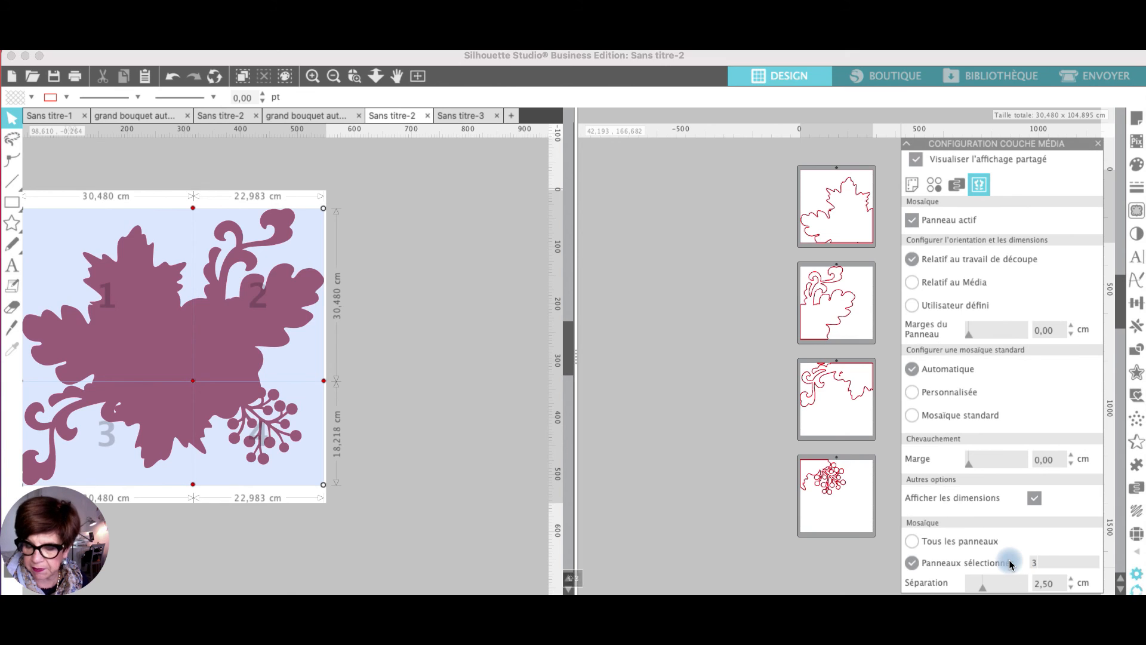